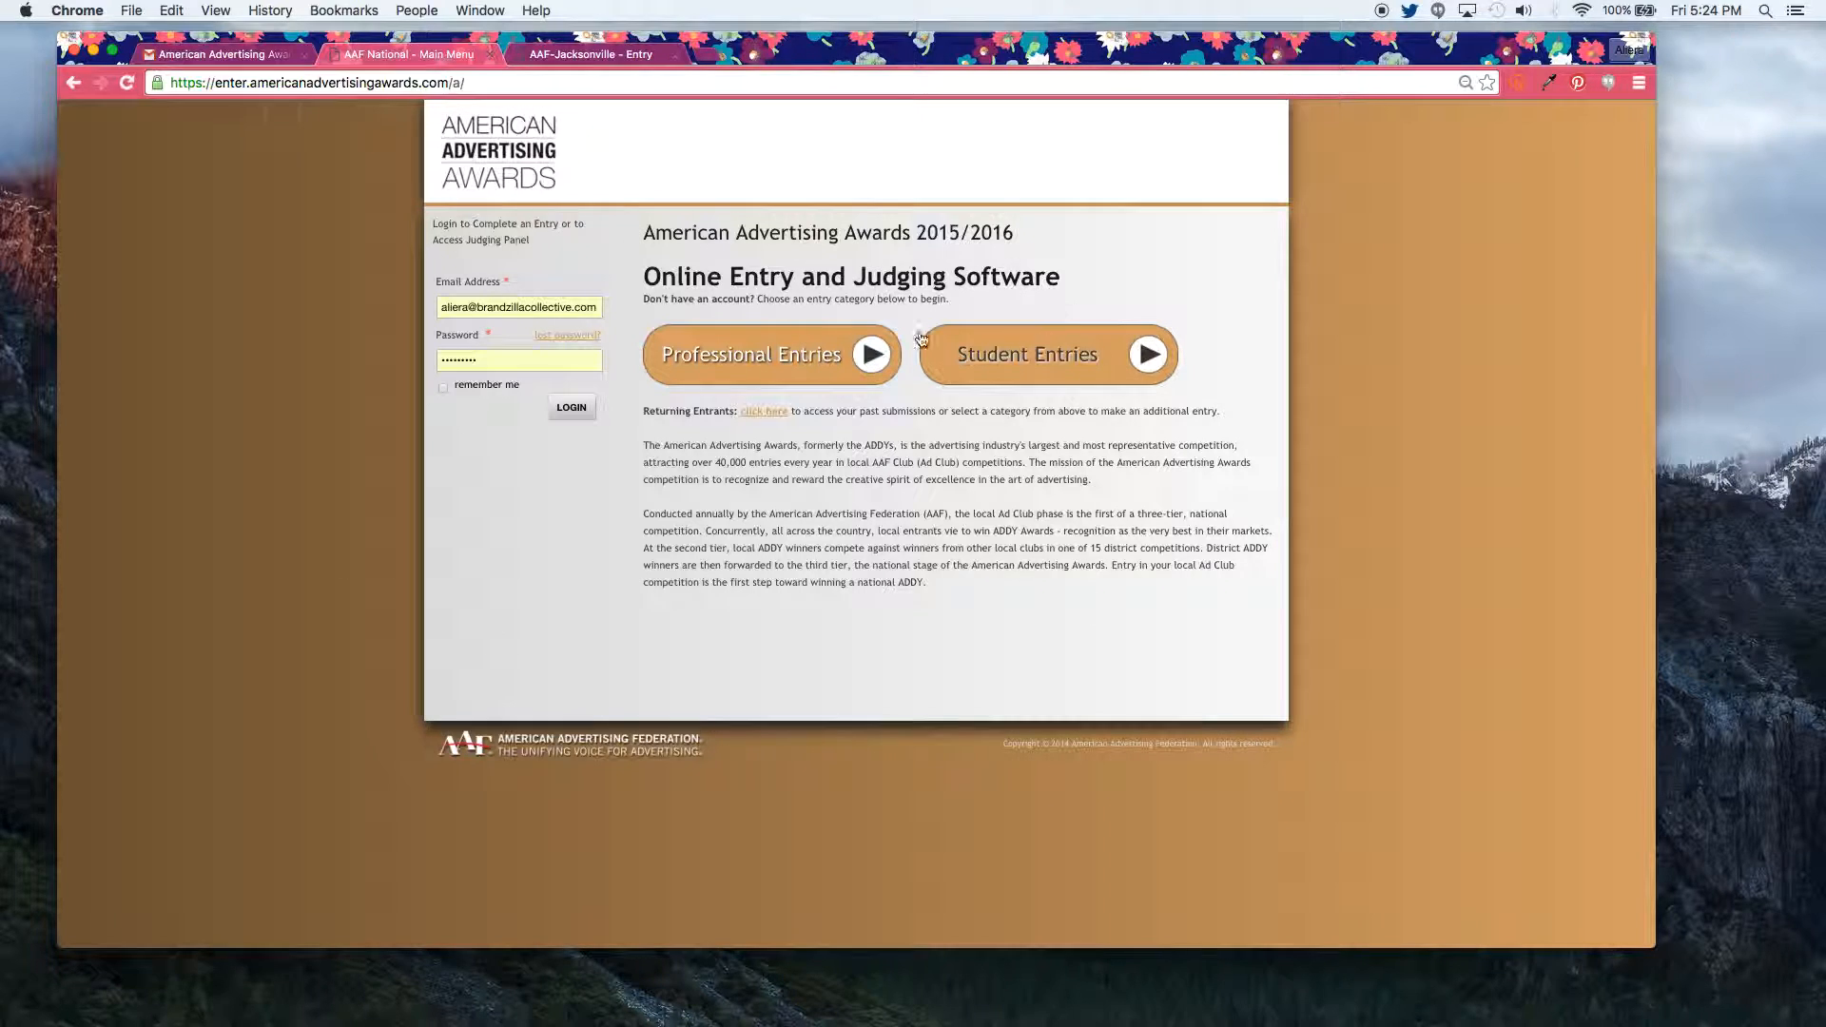
Step: Log in and begin a brand-new American Advertising Awards 2016 Professional entry
click(570, 409)
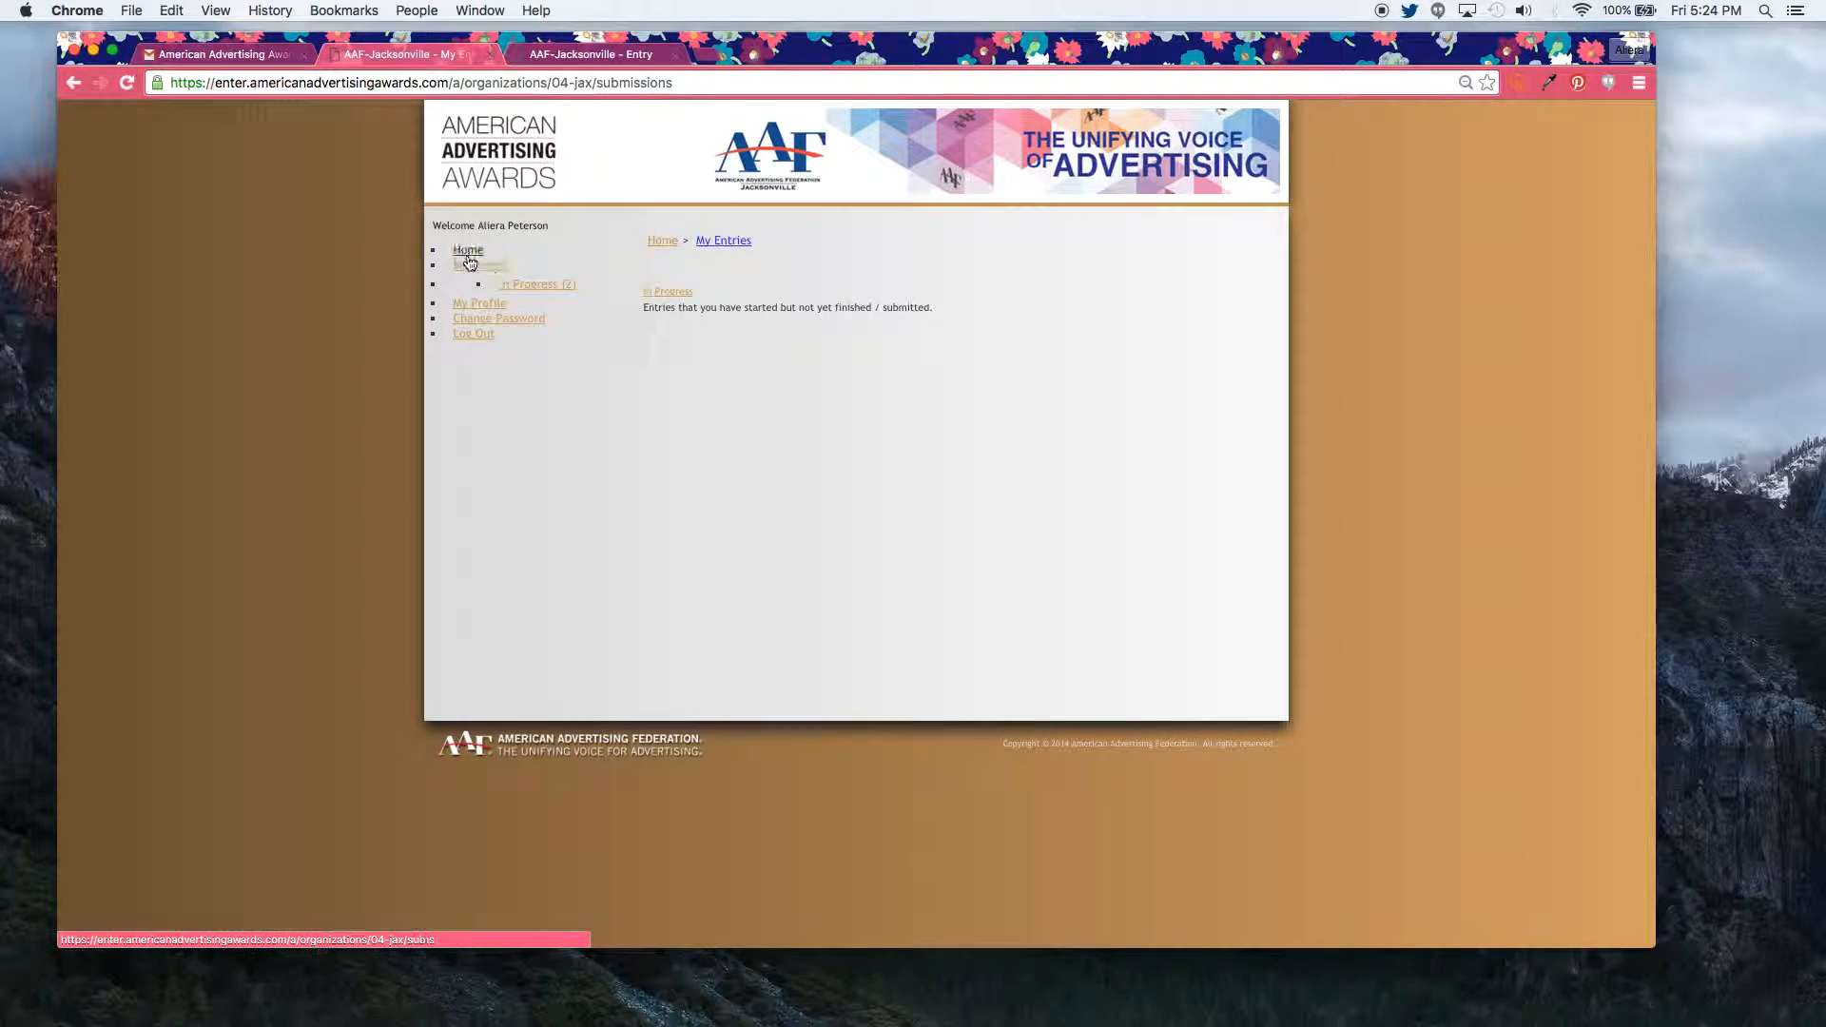
click(468, 250)
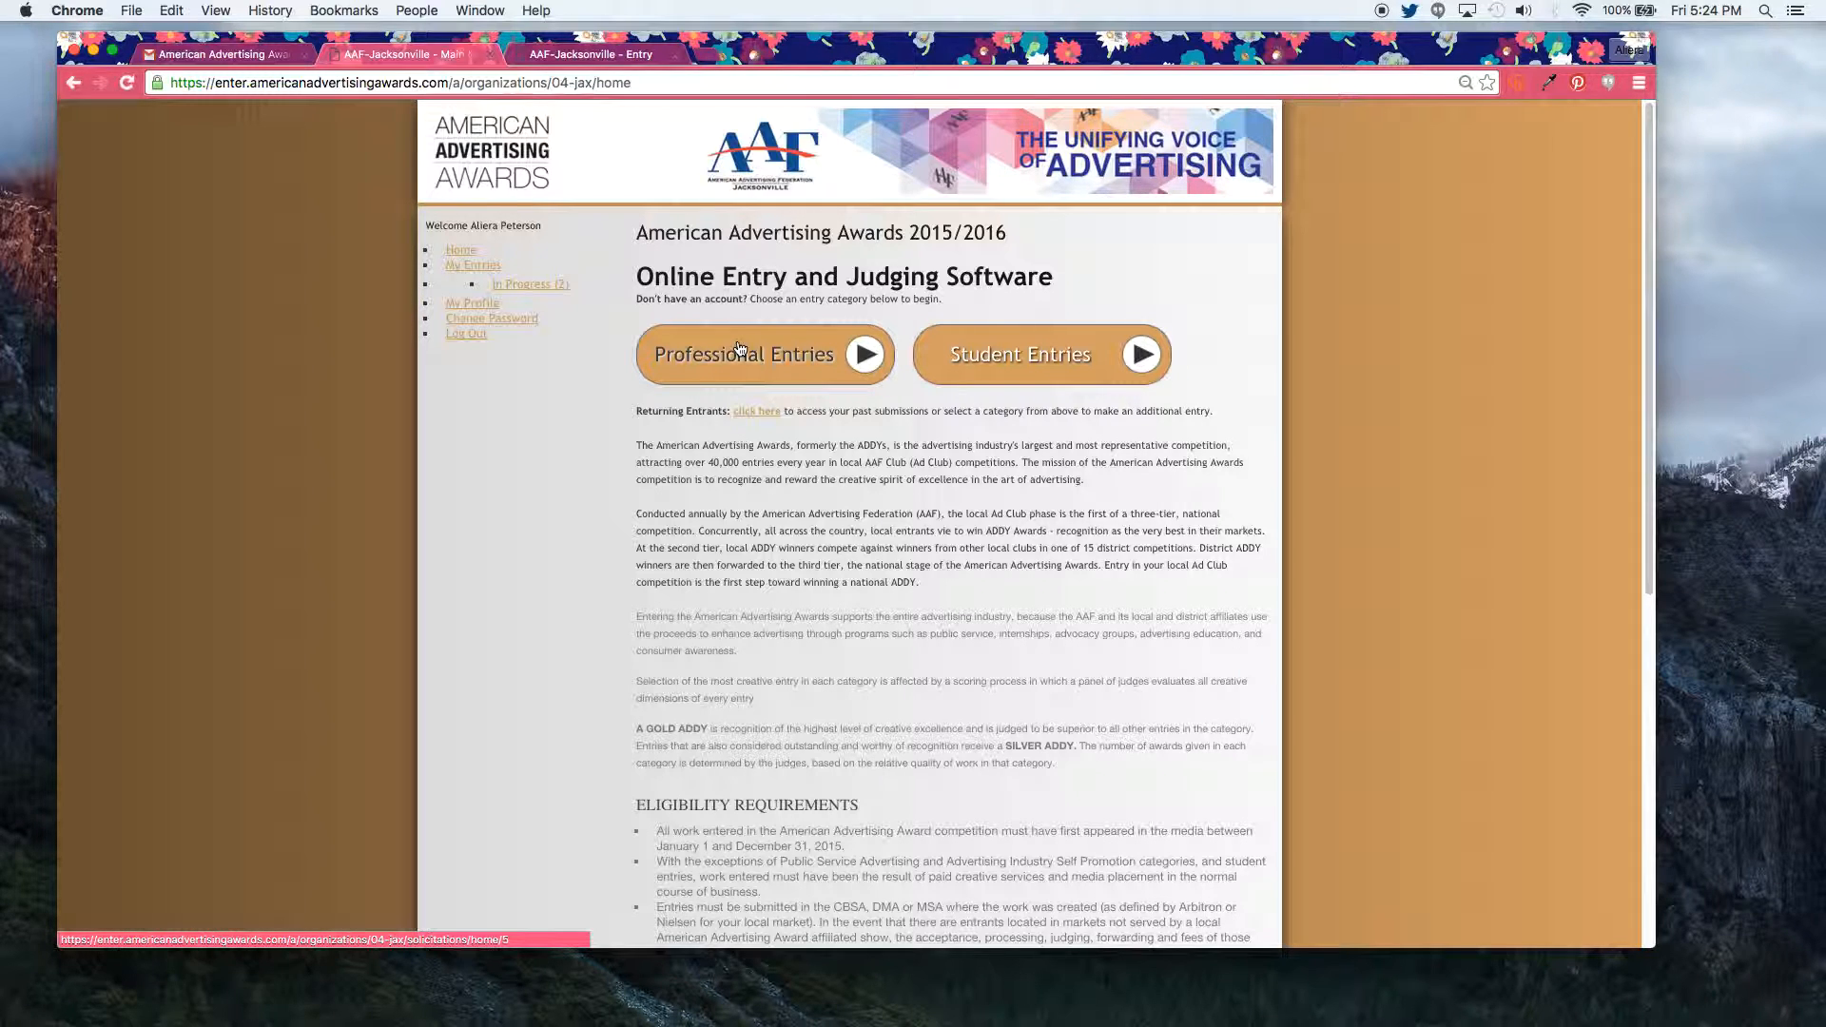
click(740, 348)
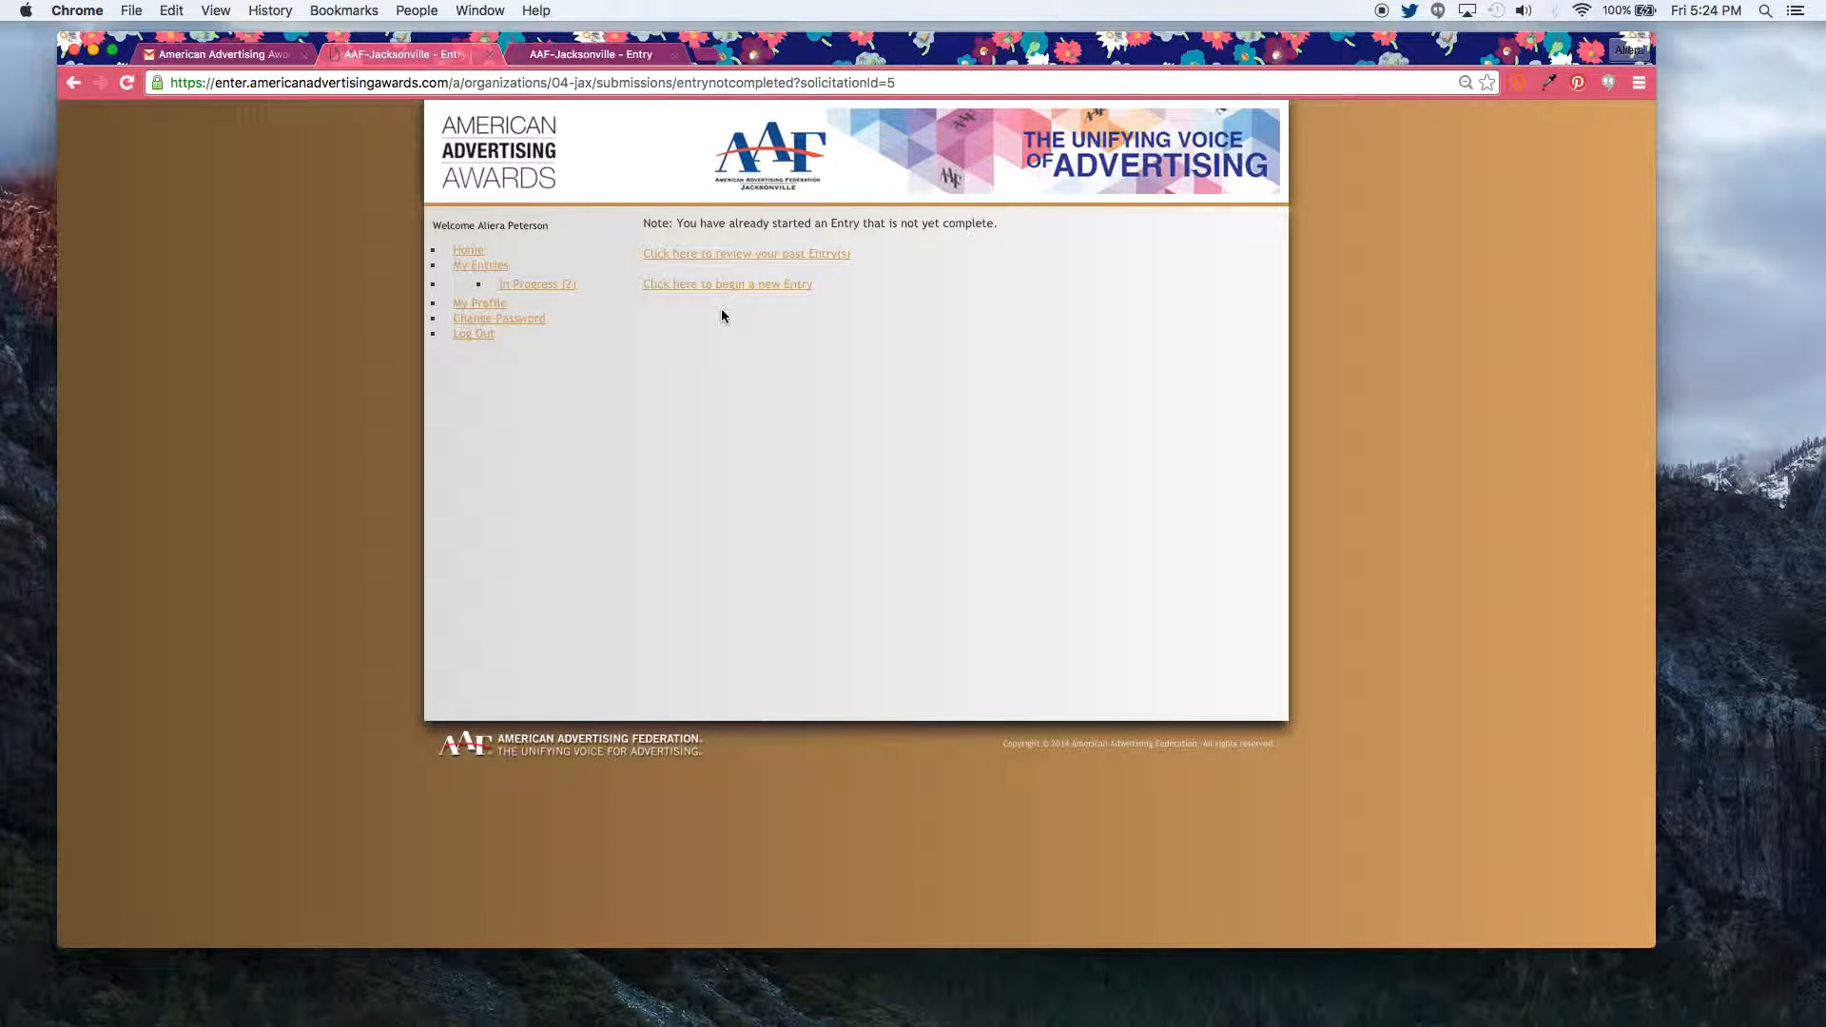
click(719, 286)
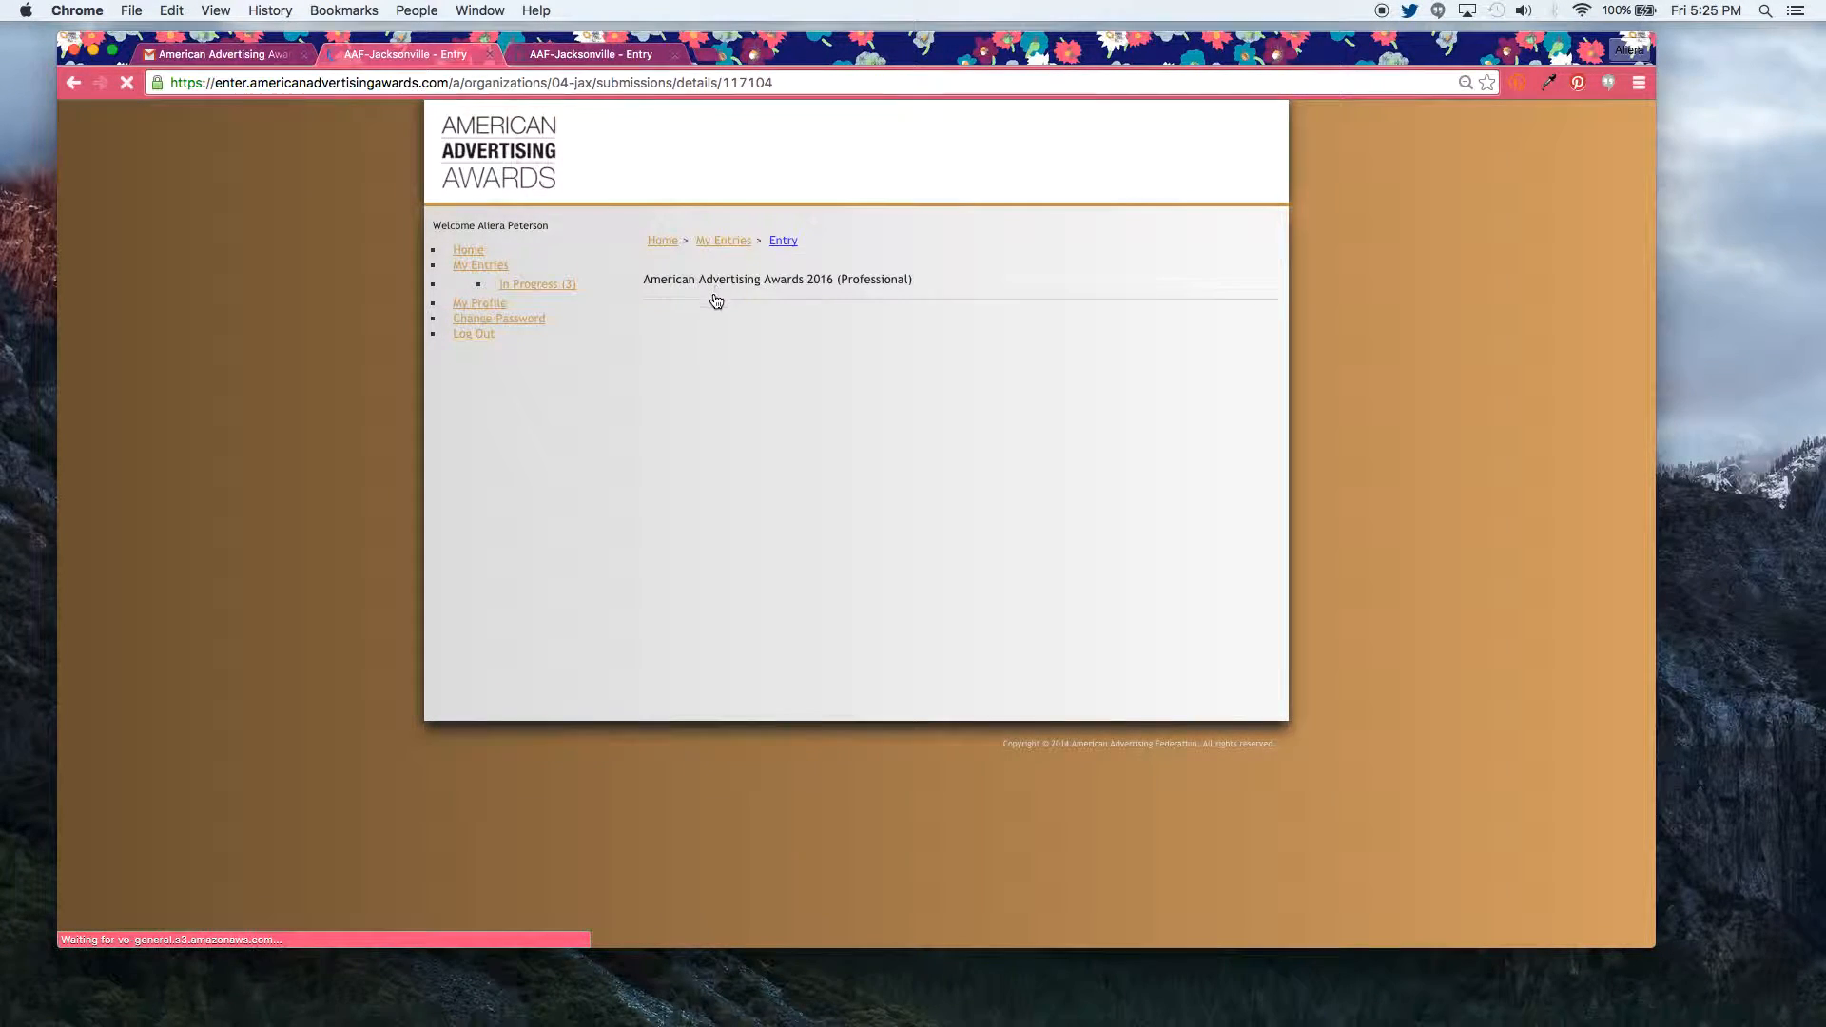
Step: Enter organization 'Brandzilla Collective' and the entrant's first and last name, marked as AAF Member
click(678, 381)
text(Brandzilla Collectibe)
key(BackSpace)
key(BackSpace)
text(ve)
key(Tab)
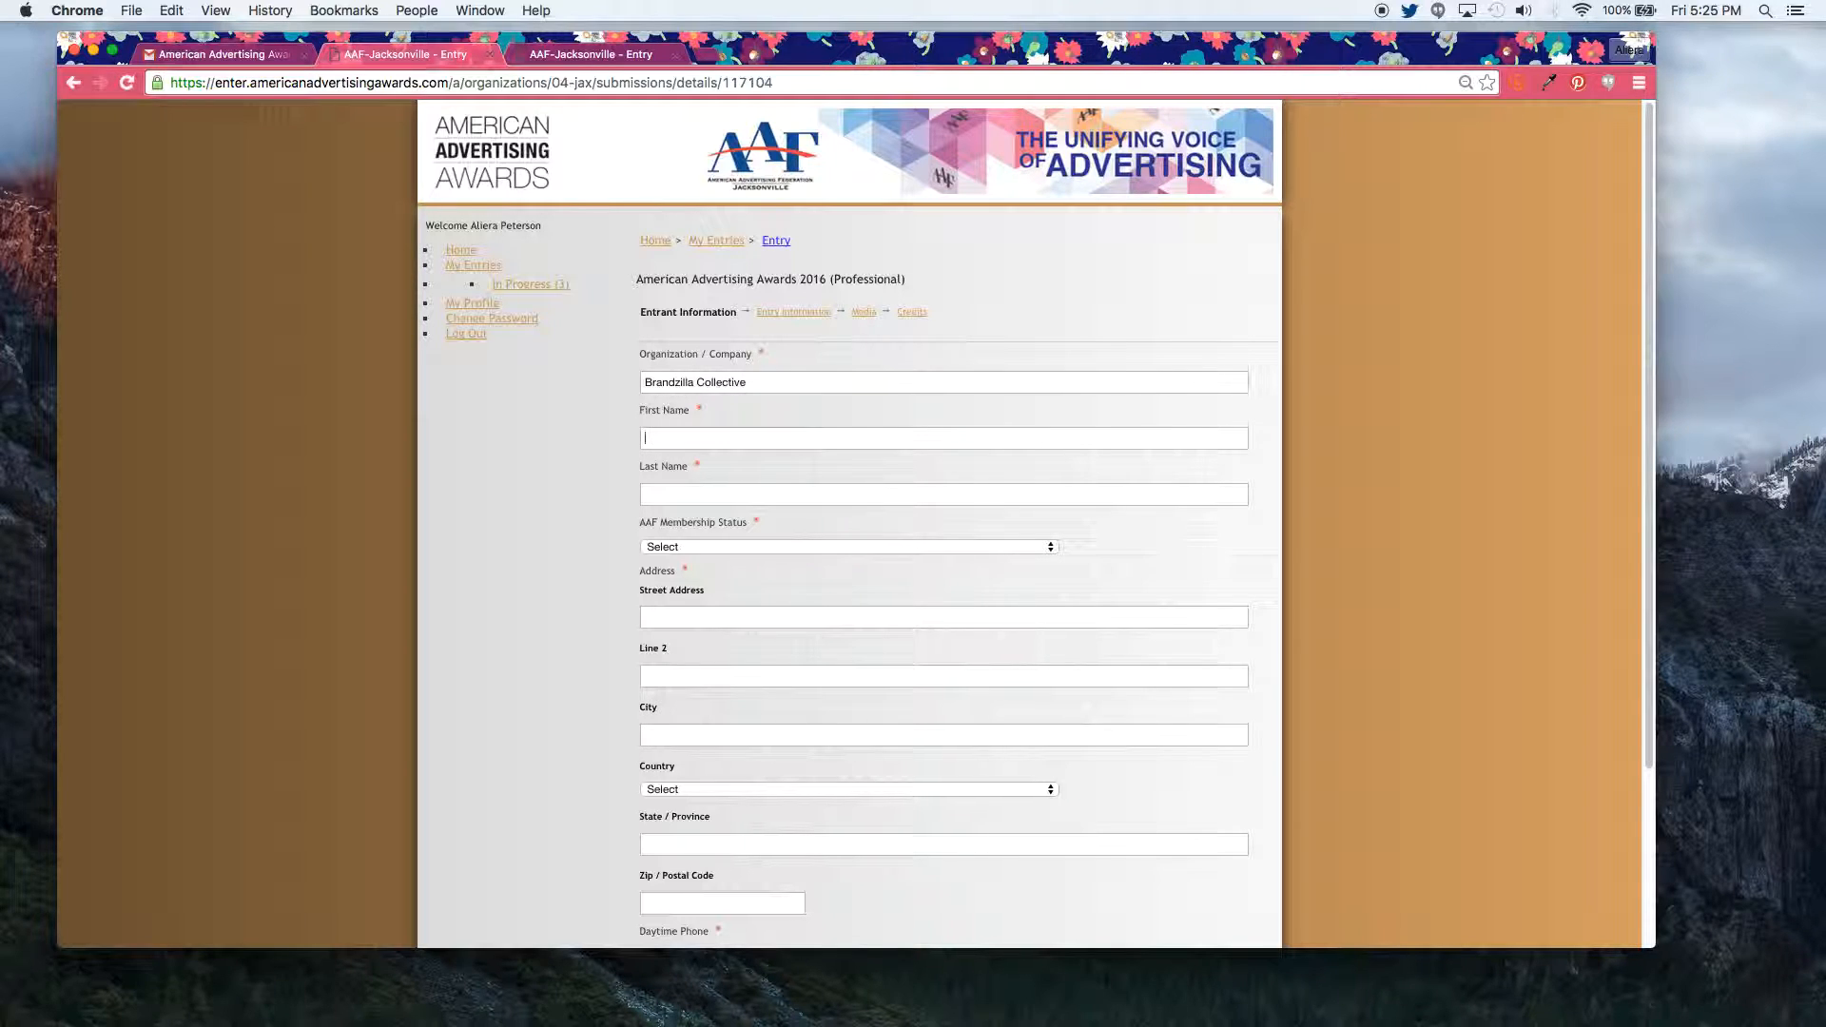
key(Tab)
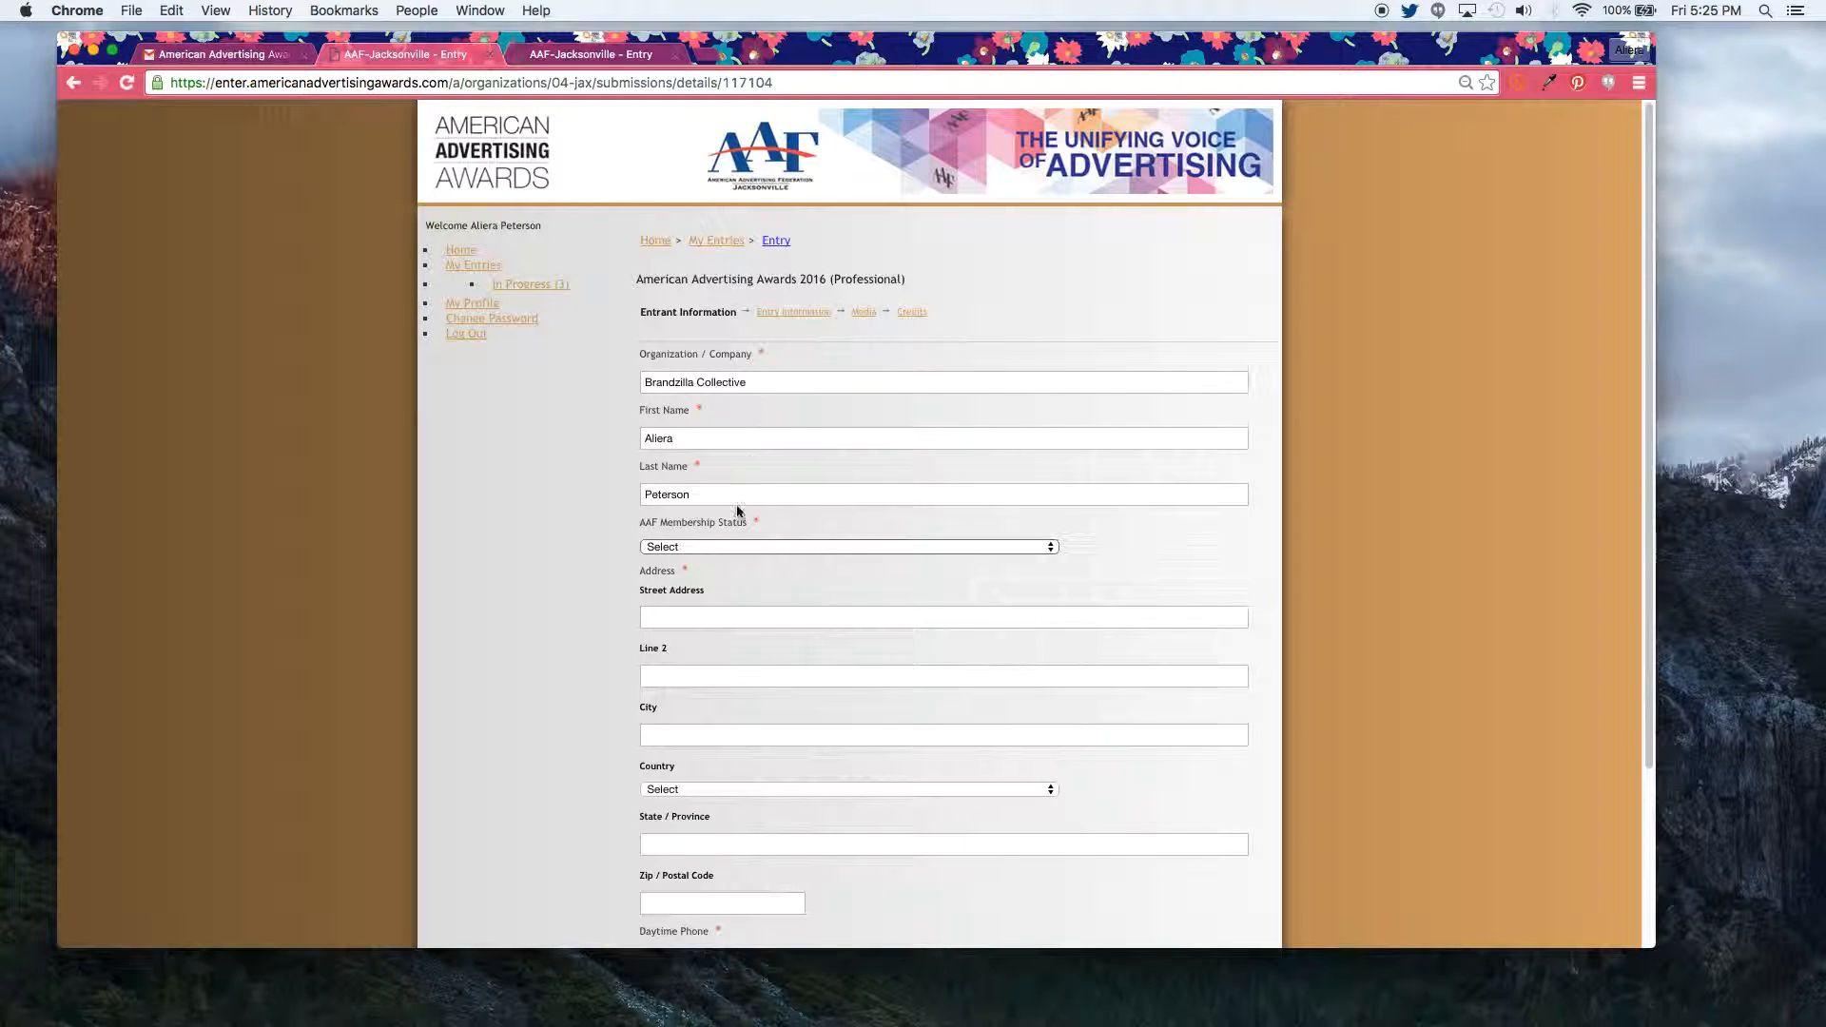
click(723, 546)
click(709, 575)
Step: Fill in the entrant's street address and city, with United States, Florida and the zip code
click(674, 614)
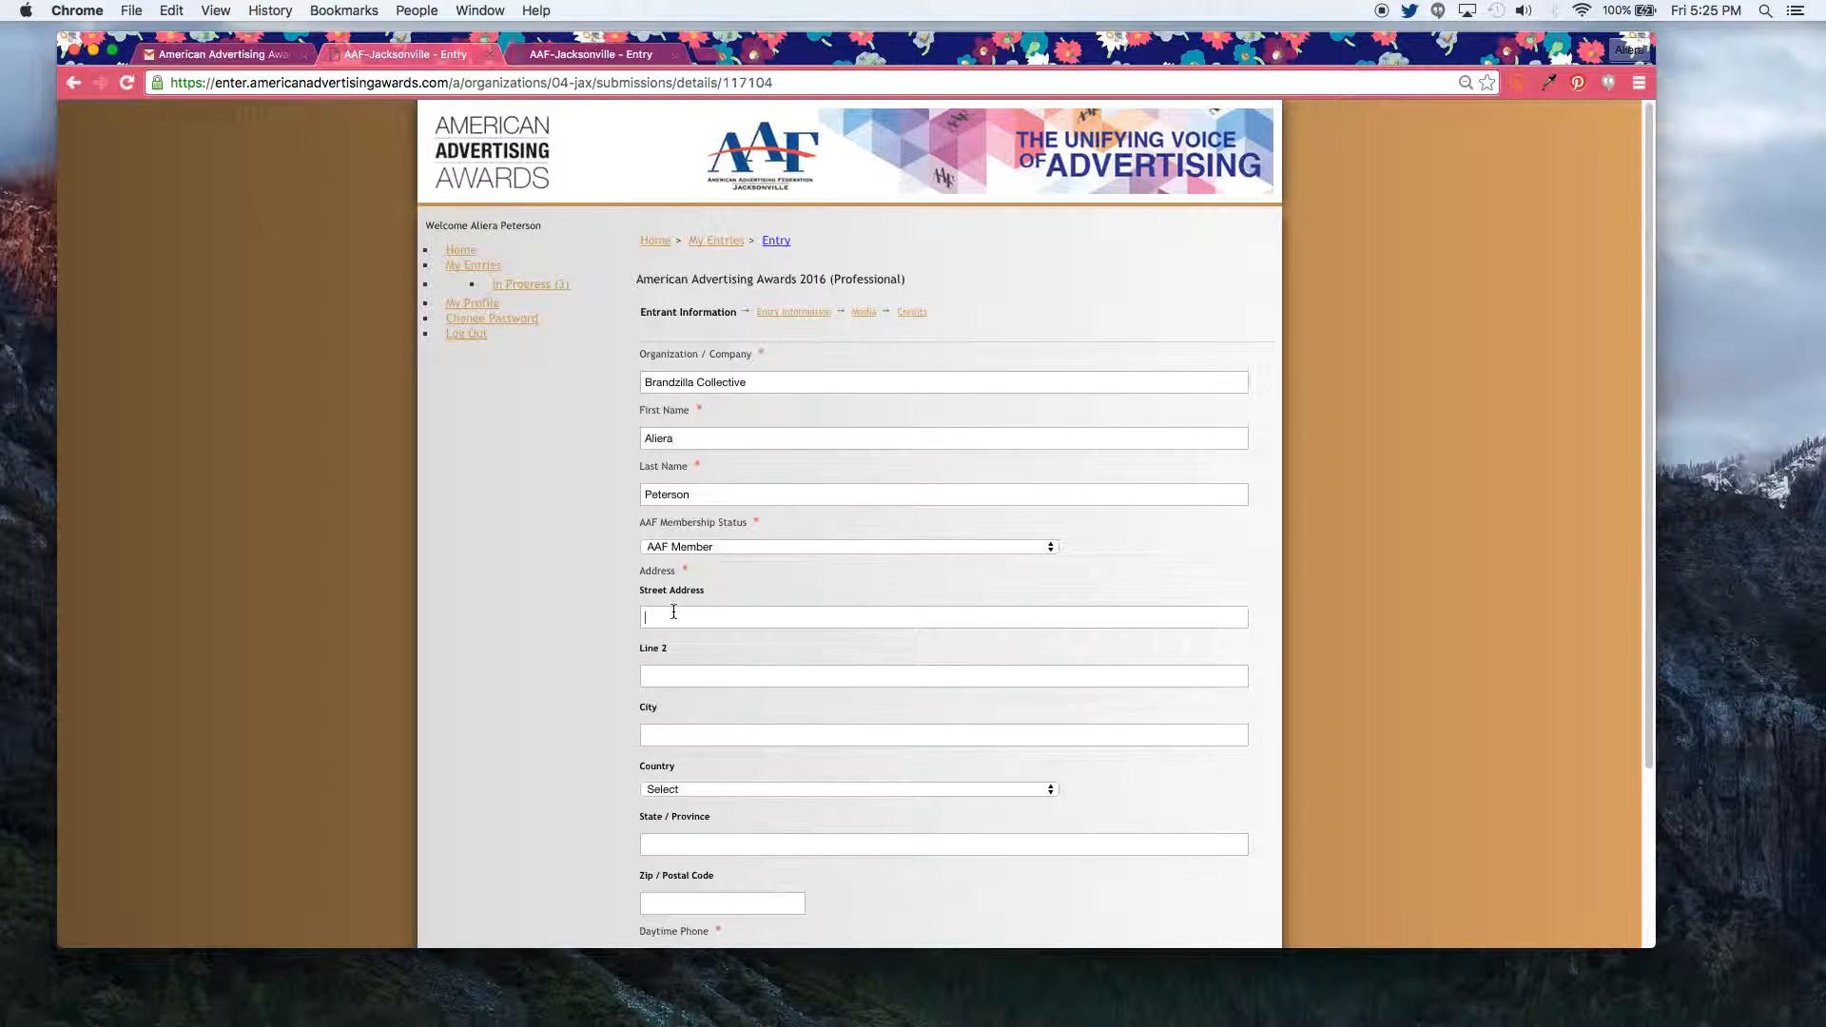
text(123 Main Street)
key(Tab)
key(Tab)
text(Jacksonville)
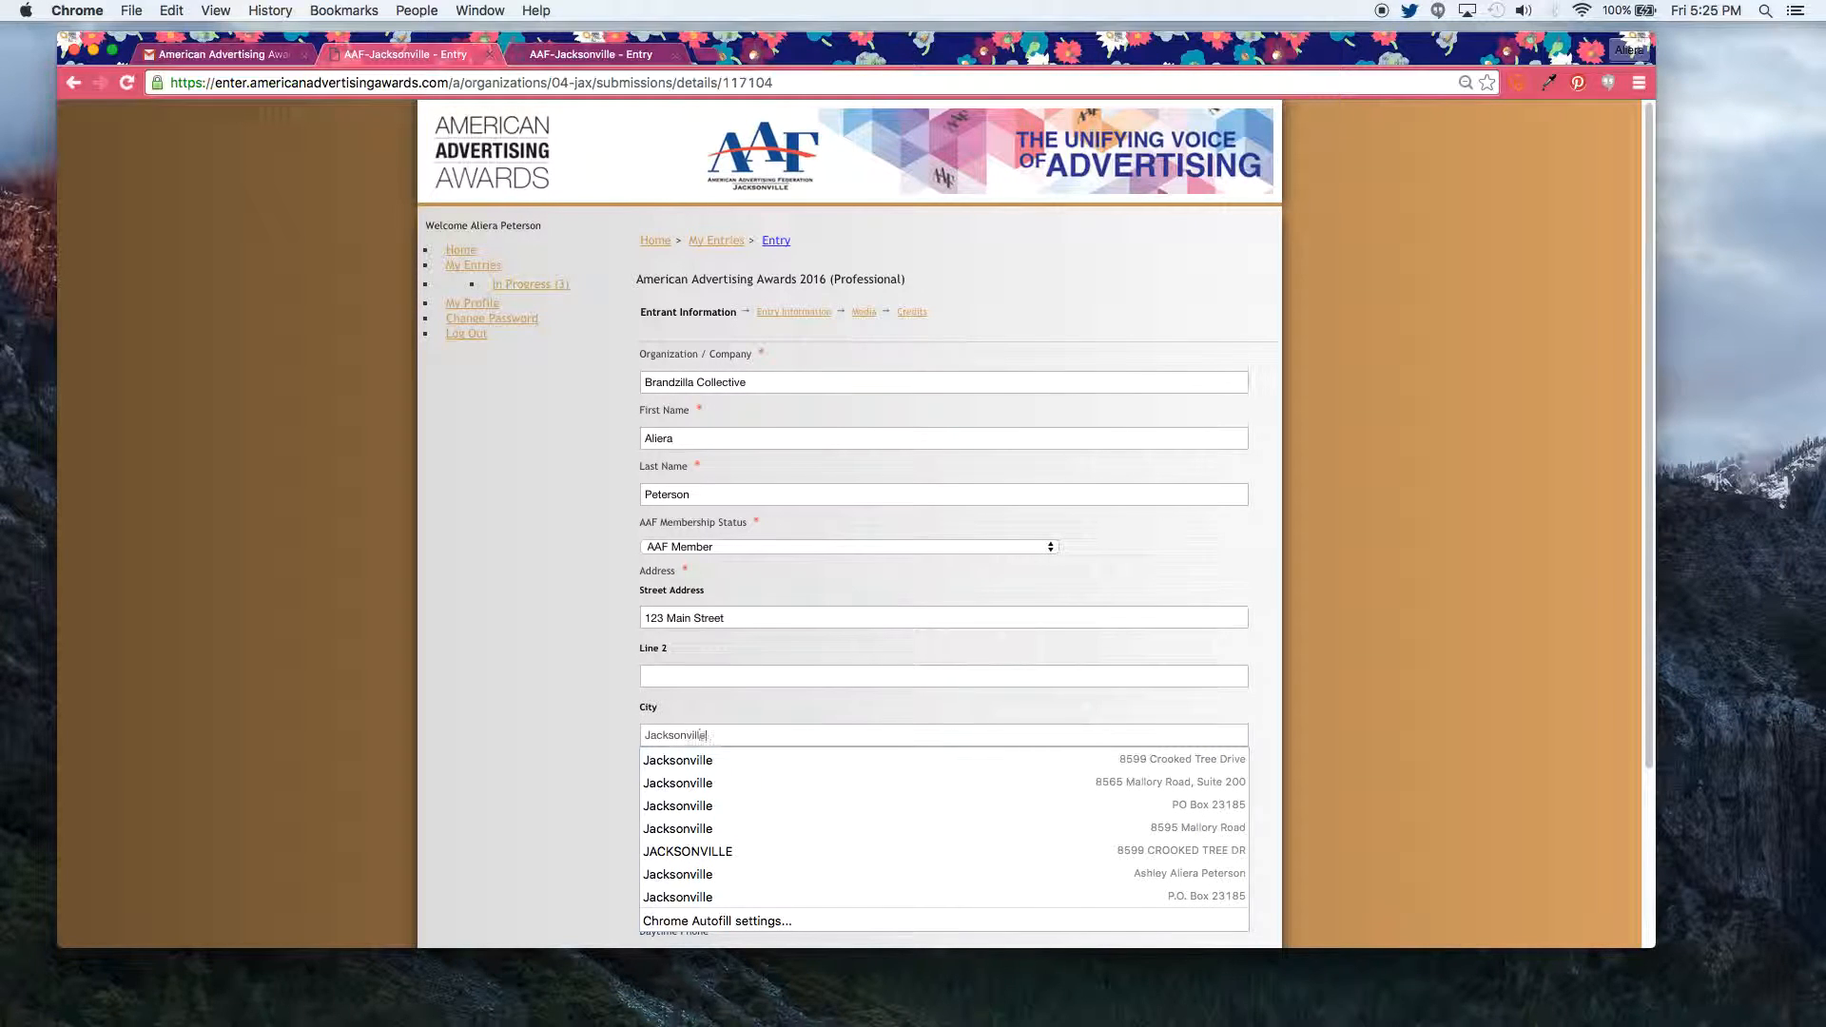
key(Tab)
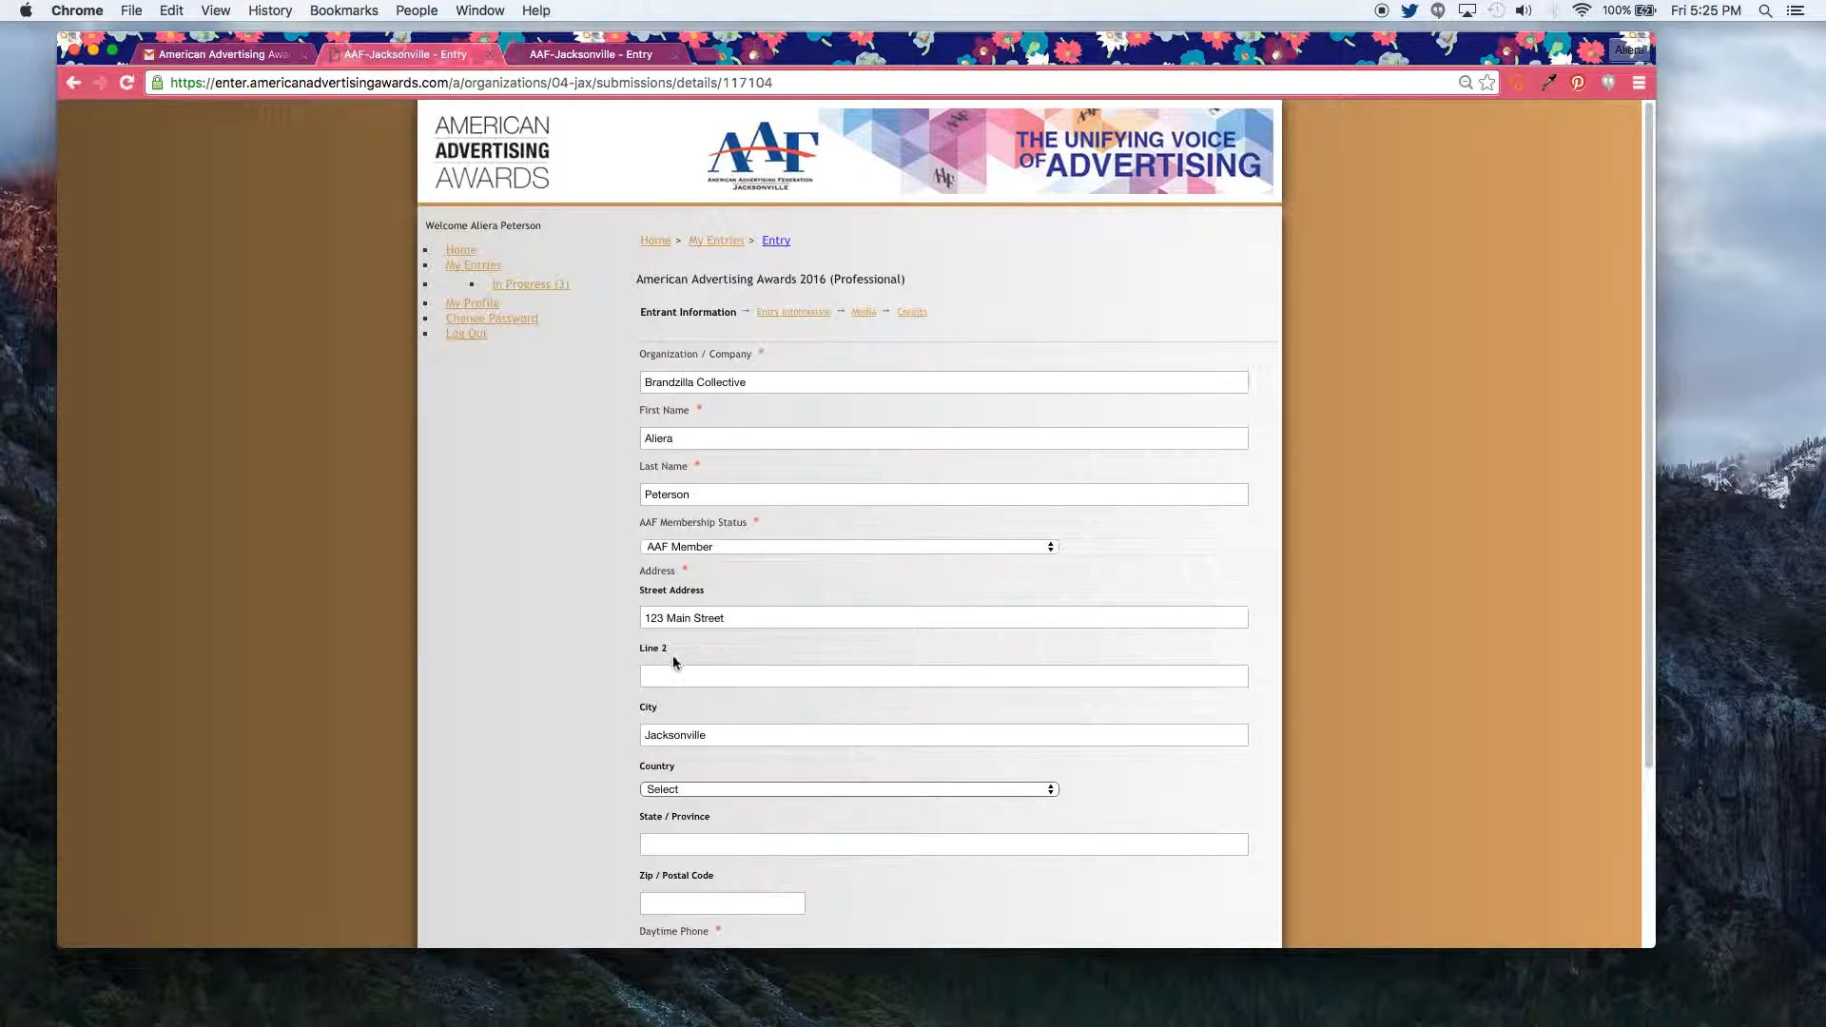
click(680, 789)
text(united)
key(Down)
key(Down)
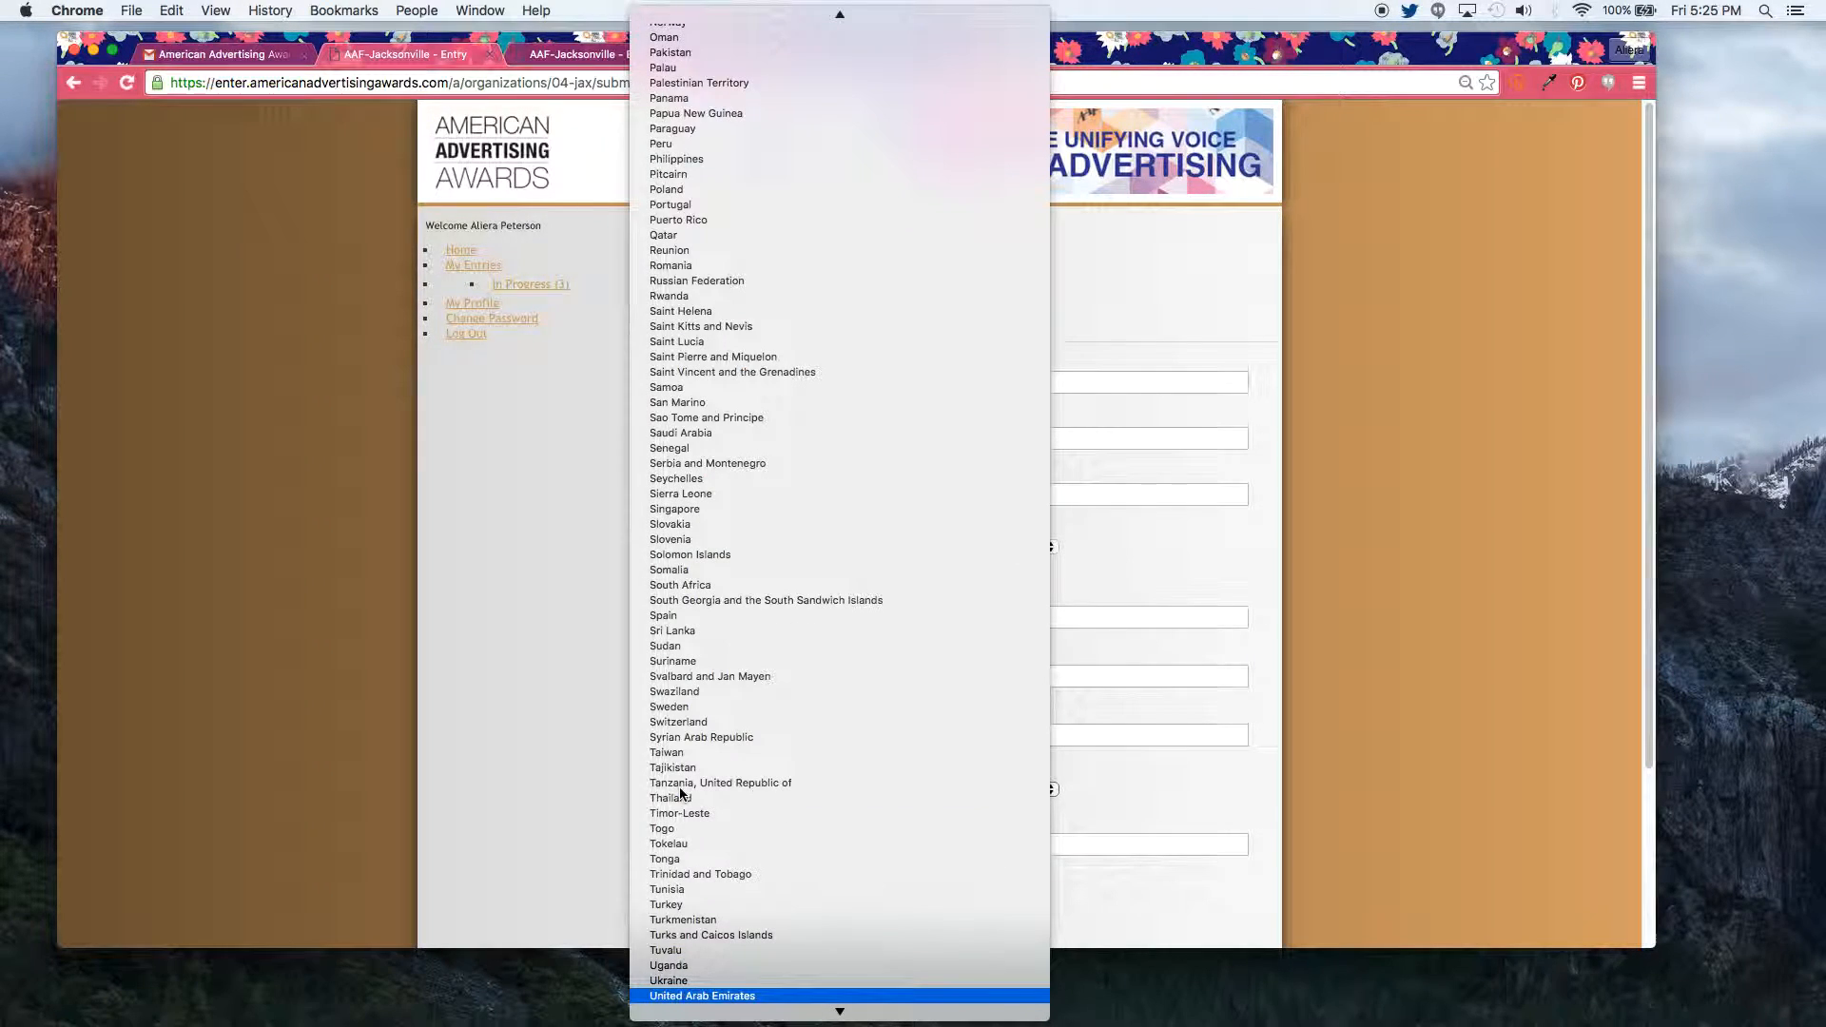
key(Return)
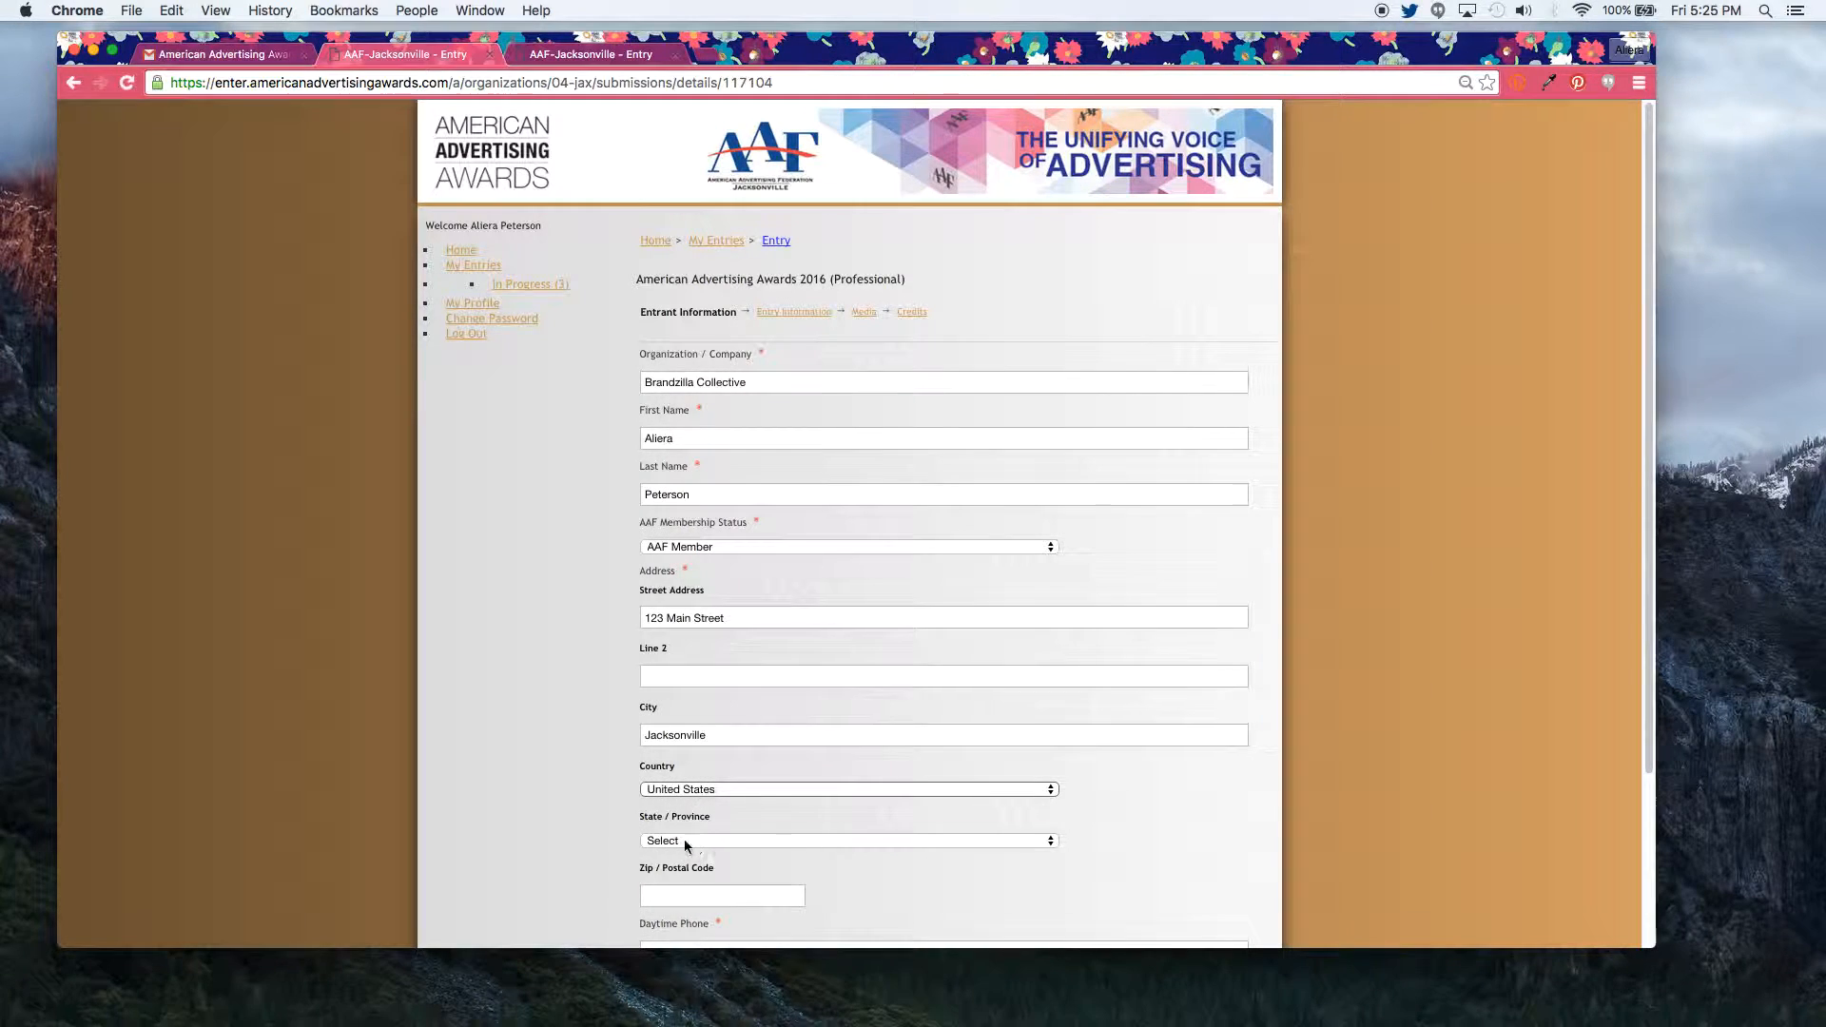
click(700, 840)
text(f)
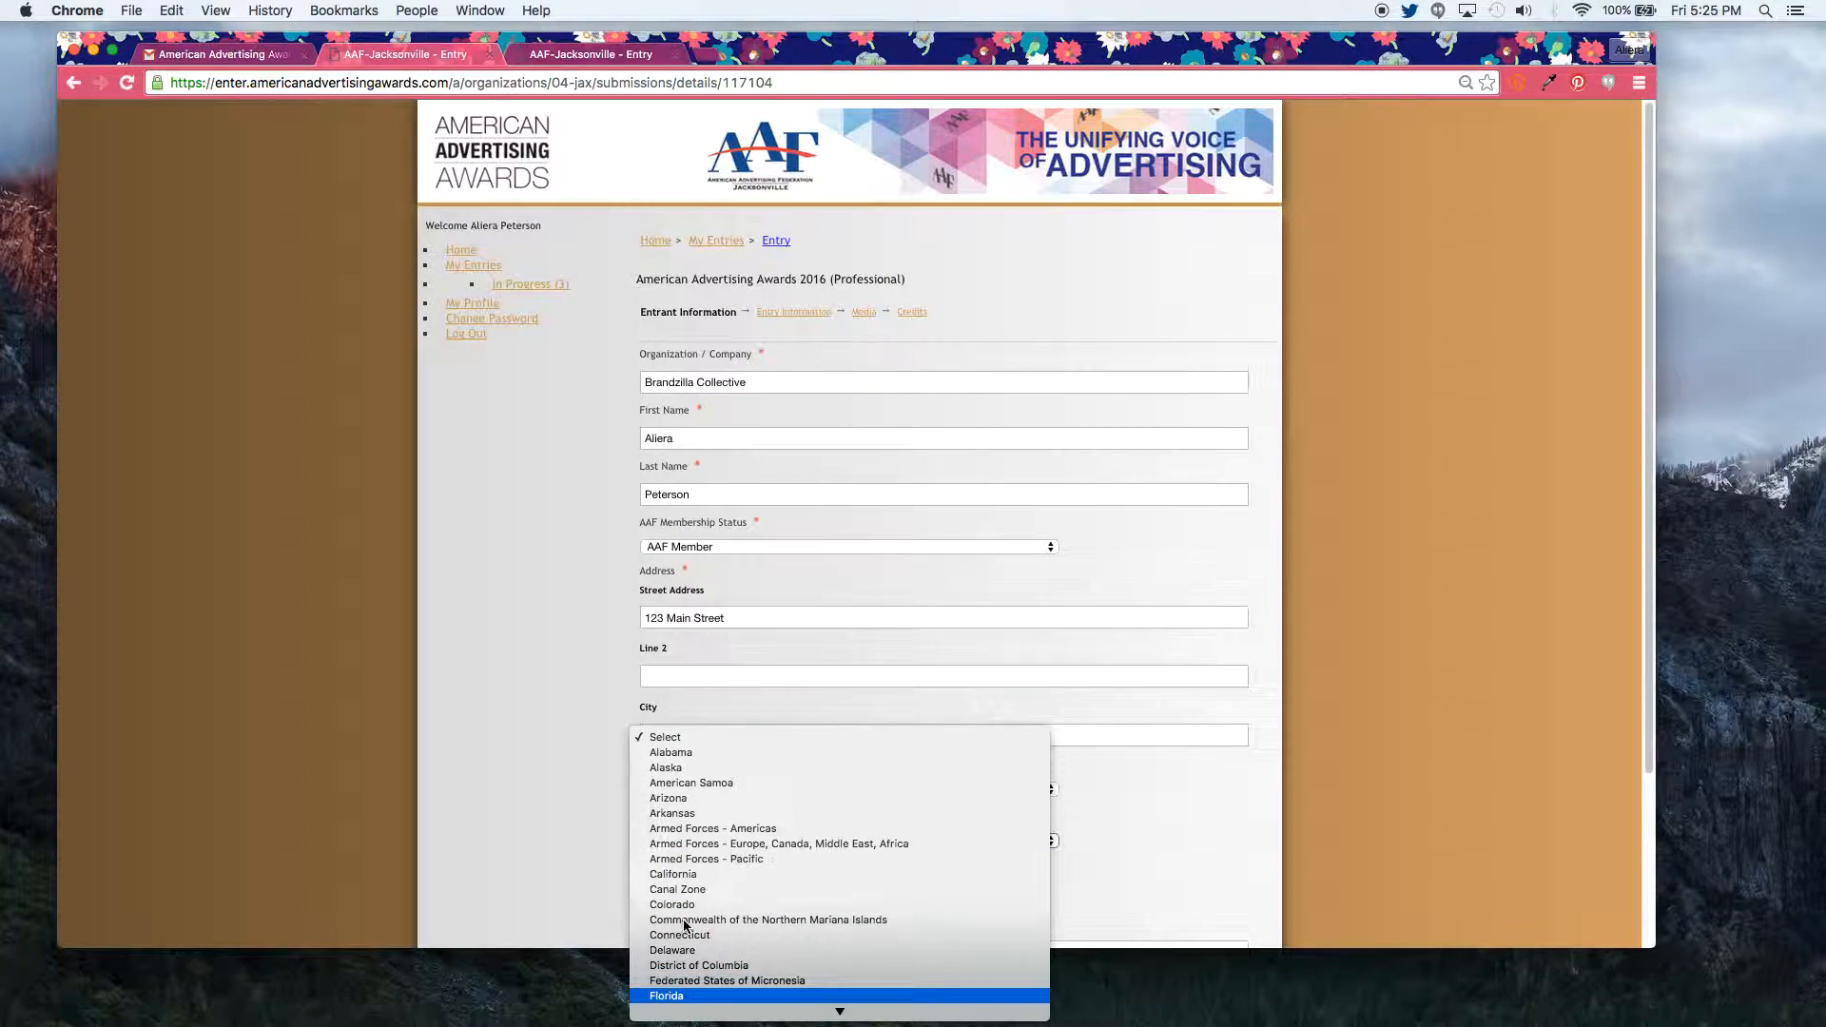
click(681, 996)
click(688, 897)
text(12345)
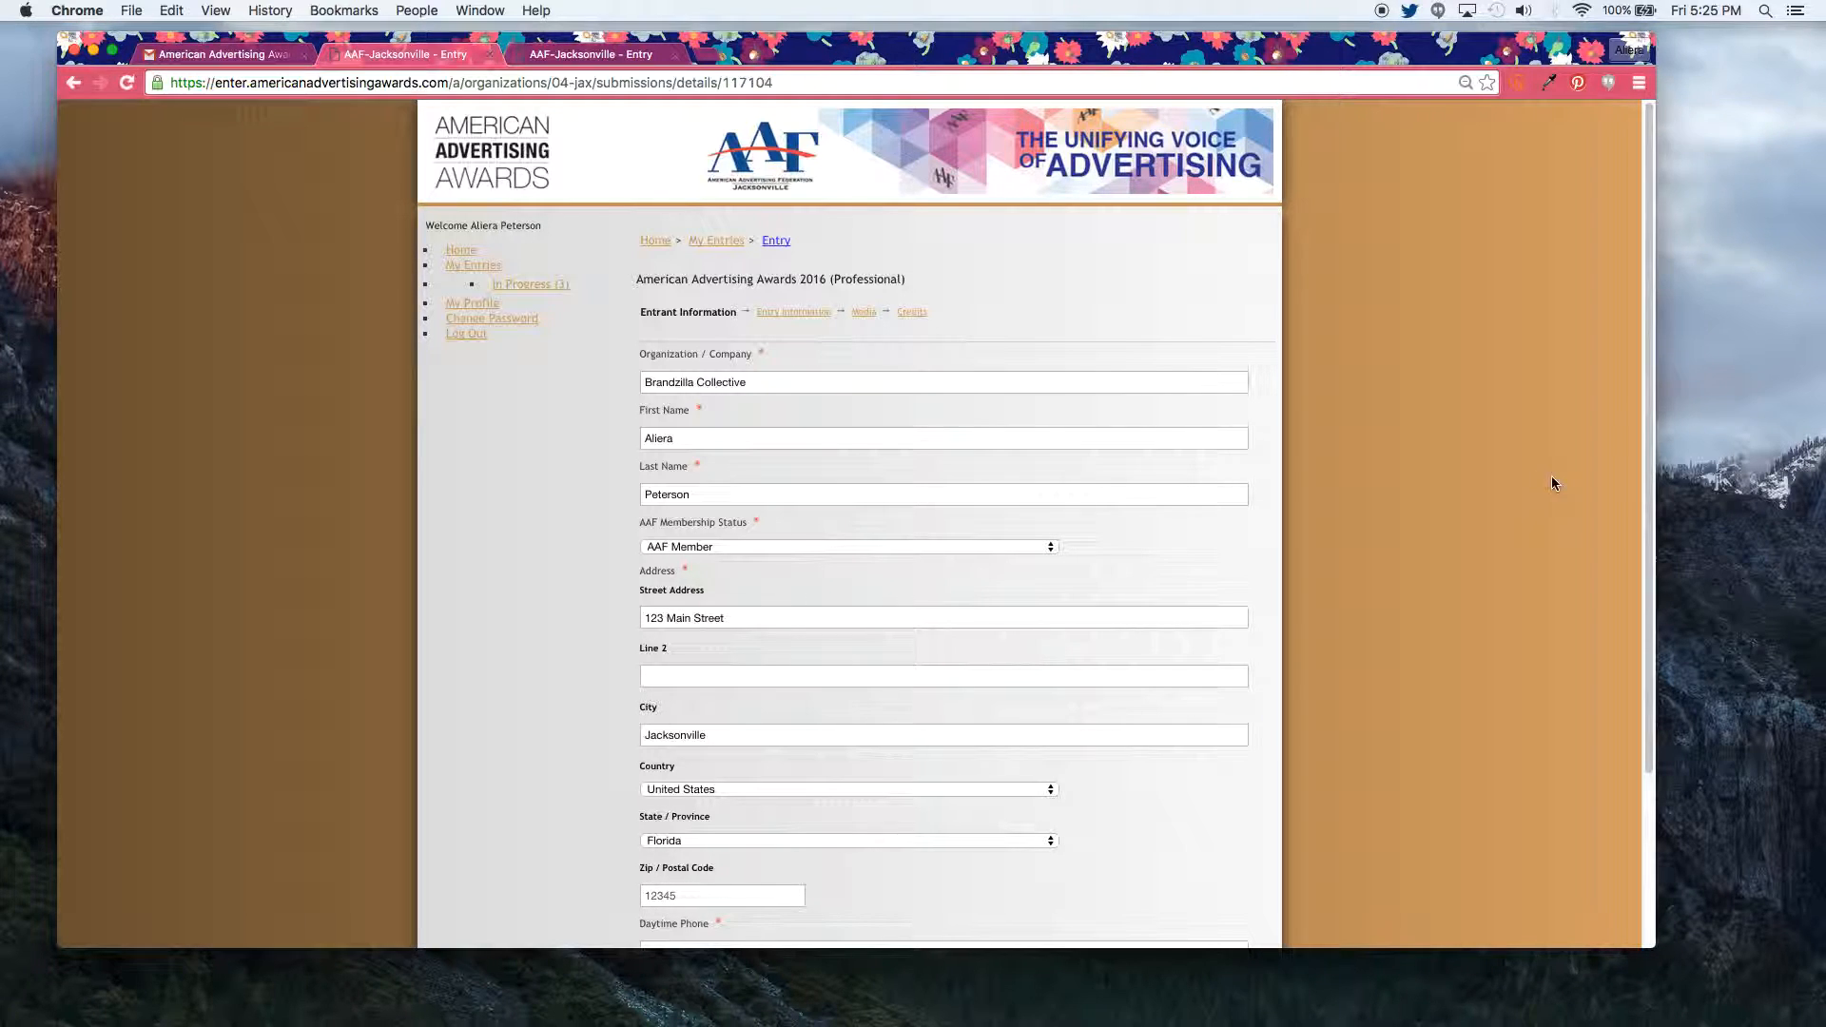
Step: Enter the daytime phone number and reuse the same number as the cell phone
scroll(1552, 483, down, 3)
click(827, 761)
text(123-456-7890)
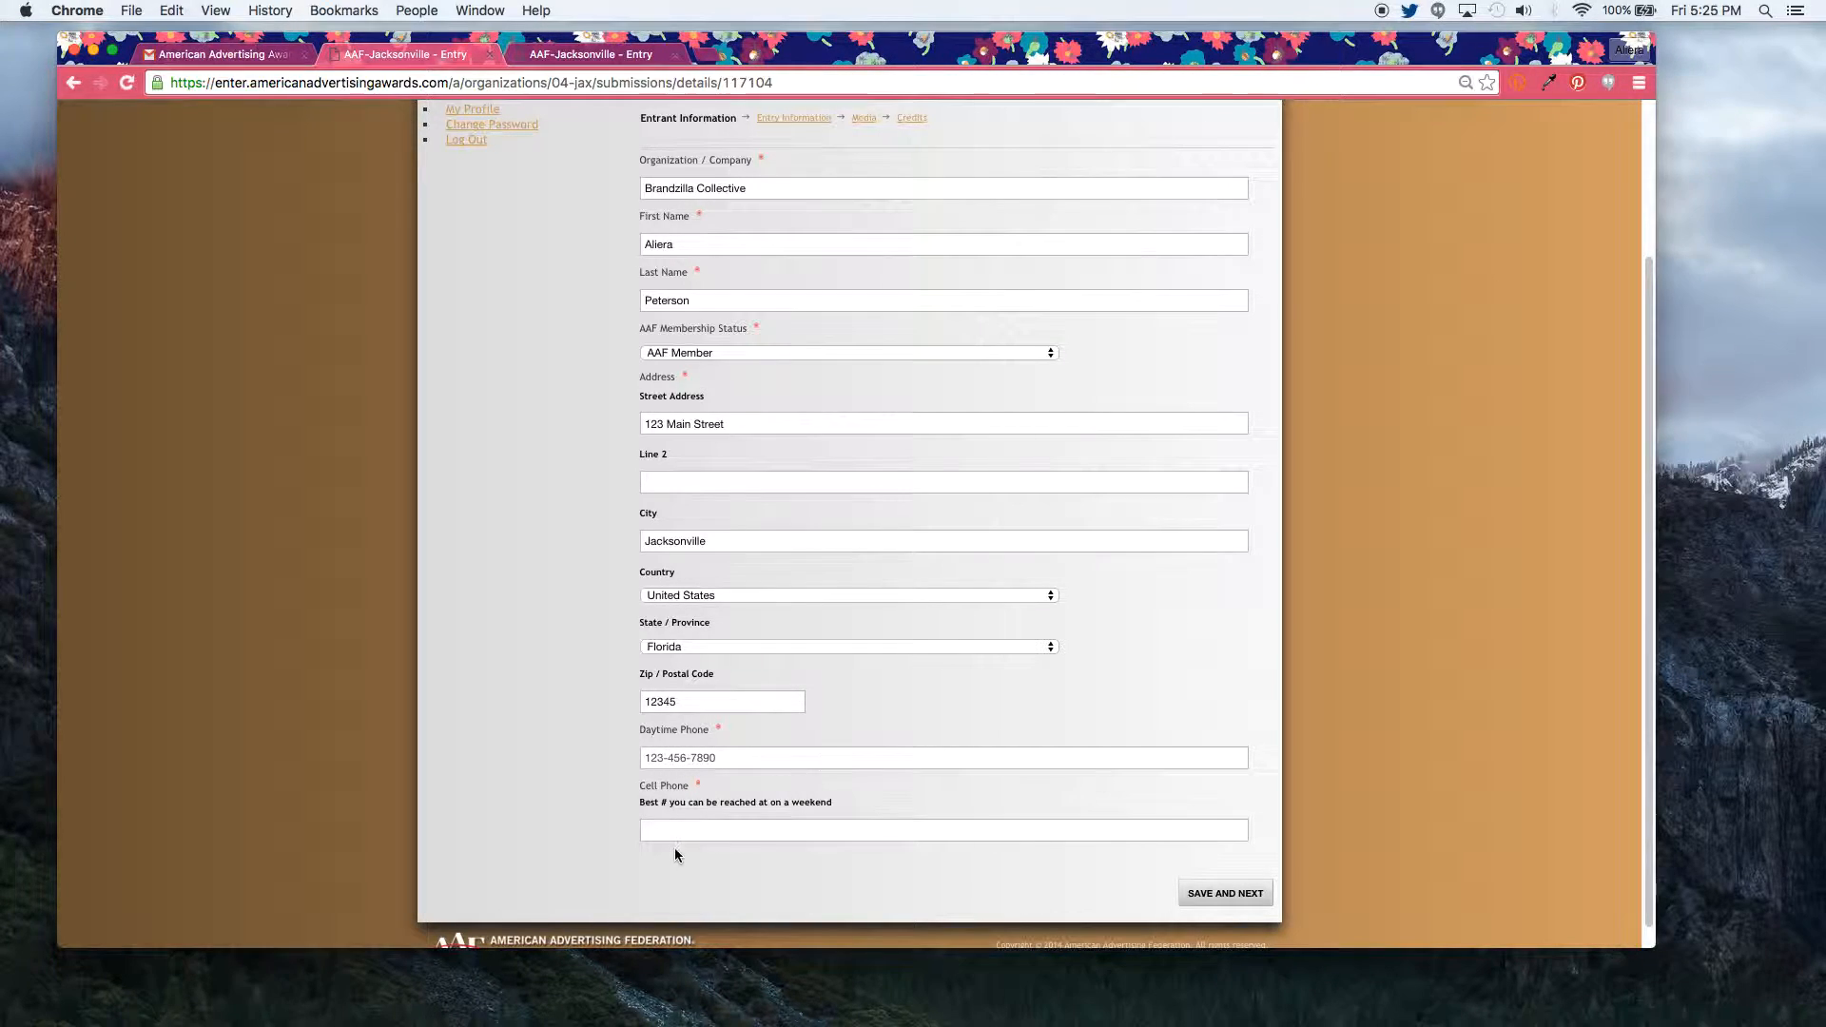
drag(719, 758, 640, 757)
key(super+c)
click(656, 831)
key(super+v)
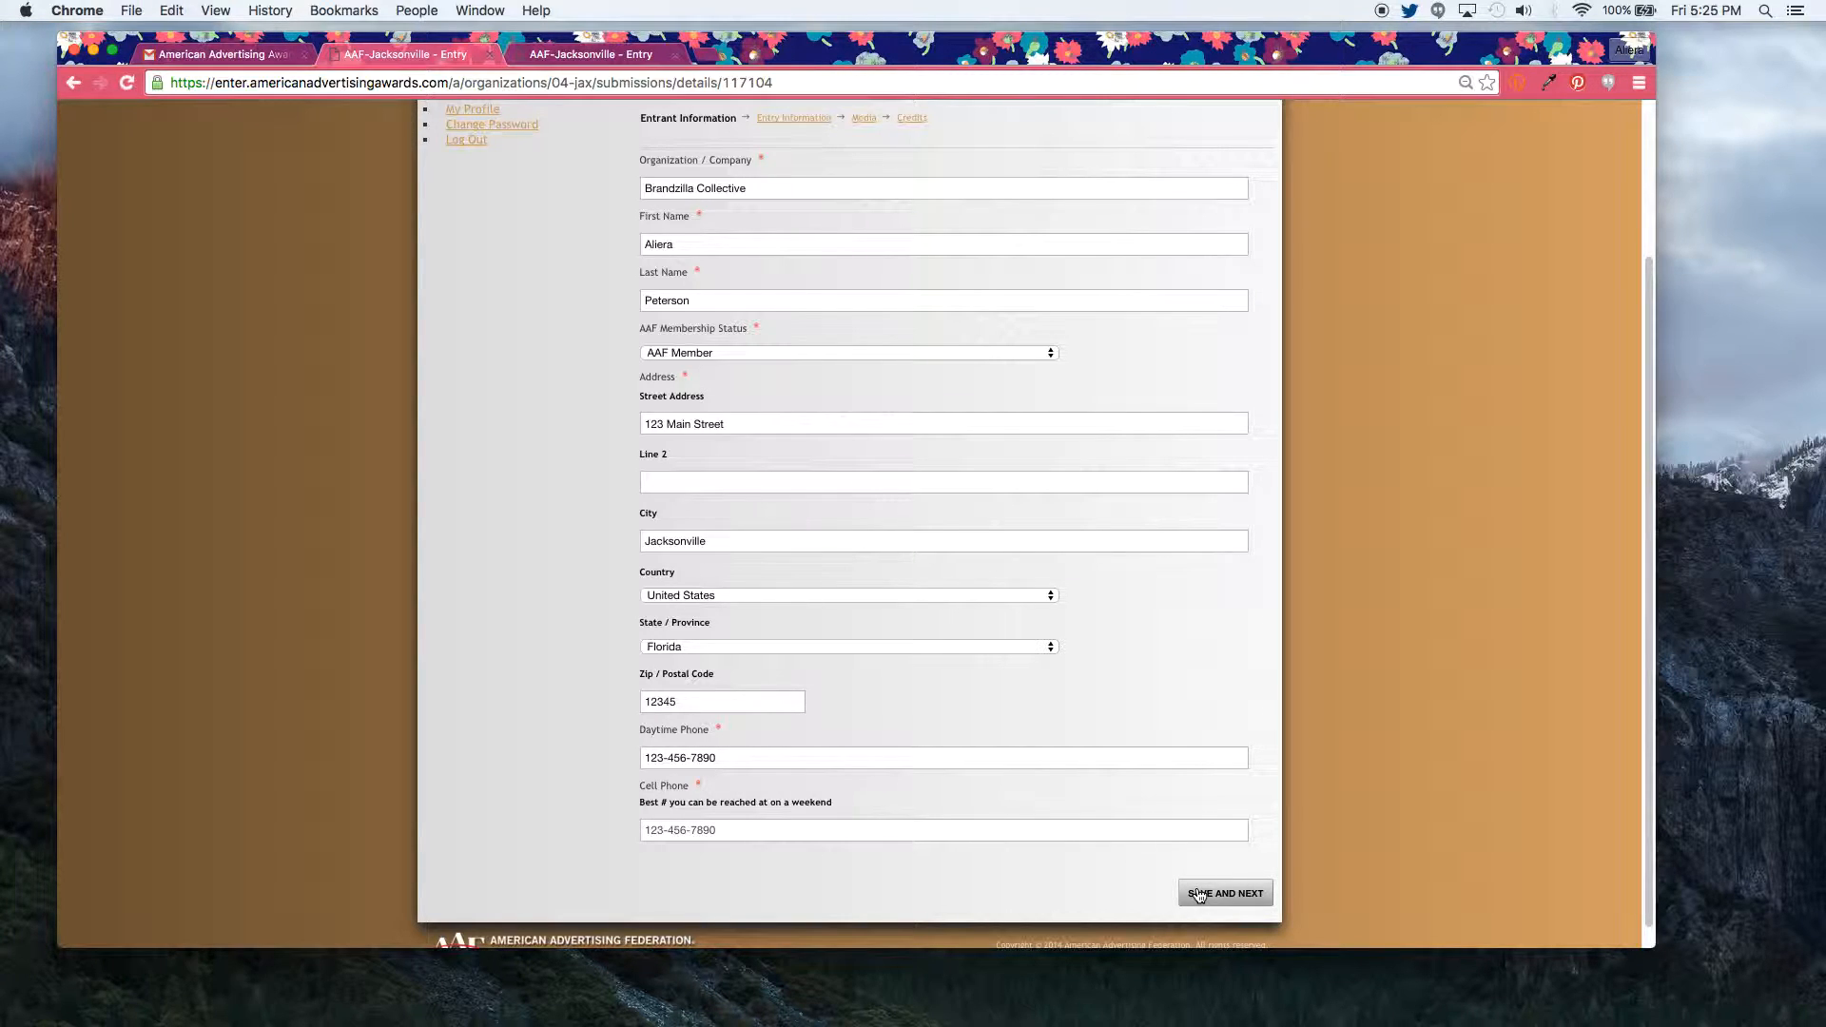
Step: Save the entrant information and title the entry 'Making DMagic Billboard'
click(1200, 894)
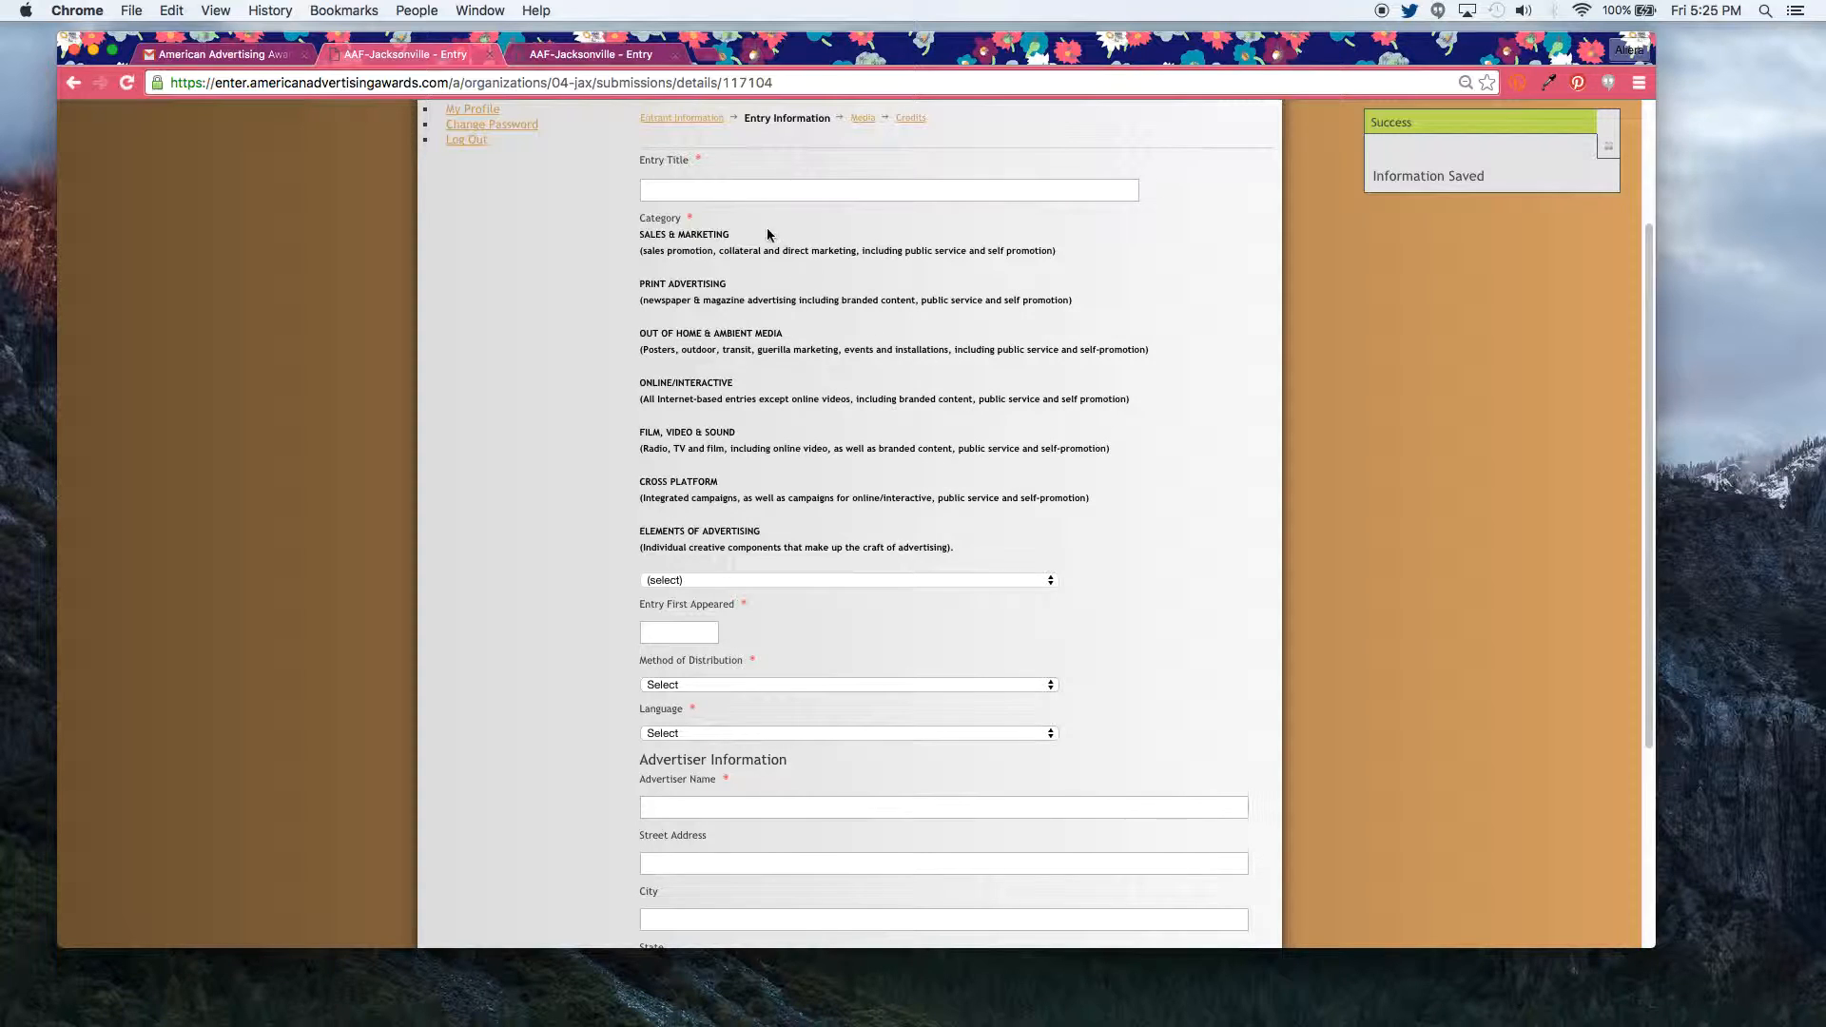
click(719, 187)
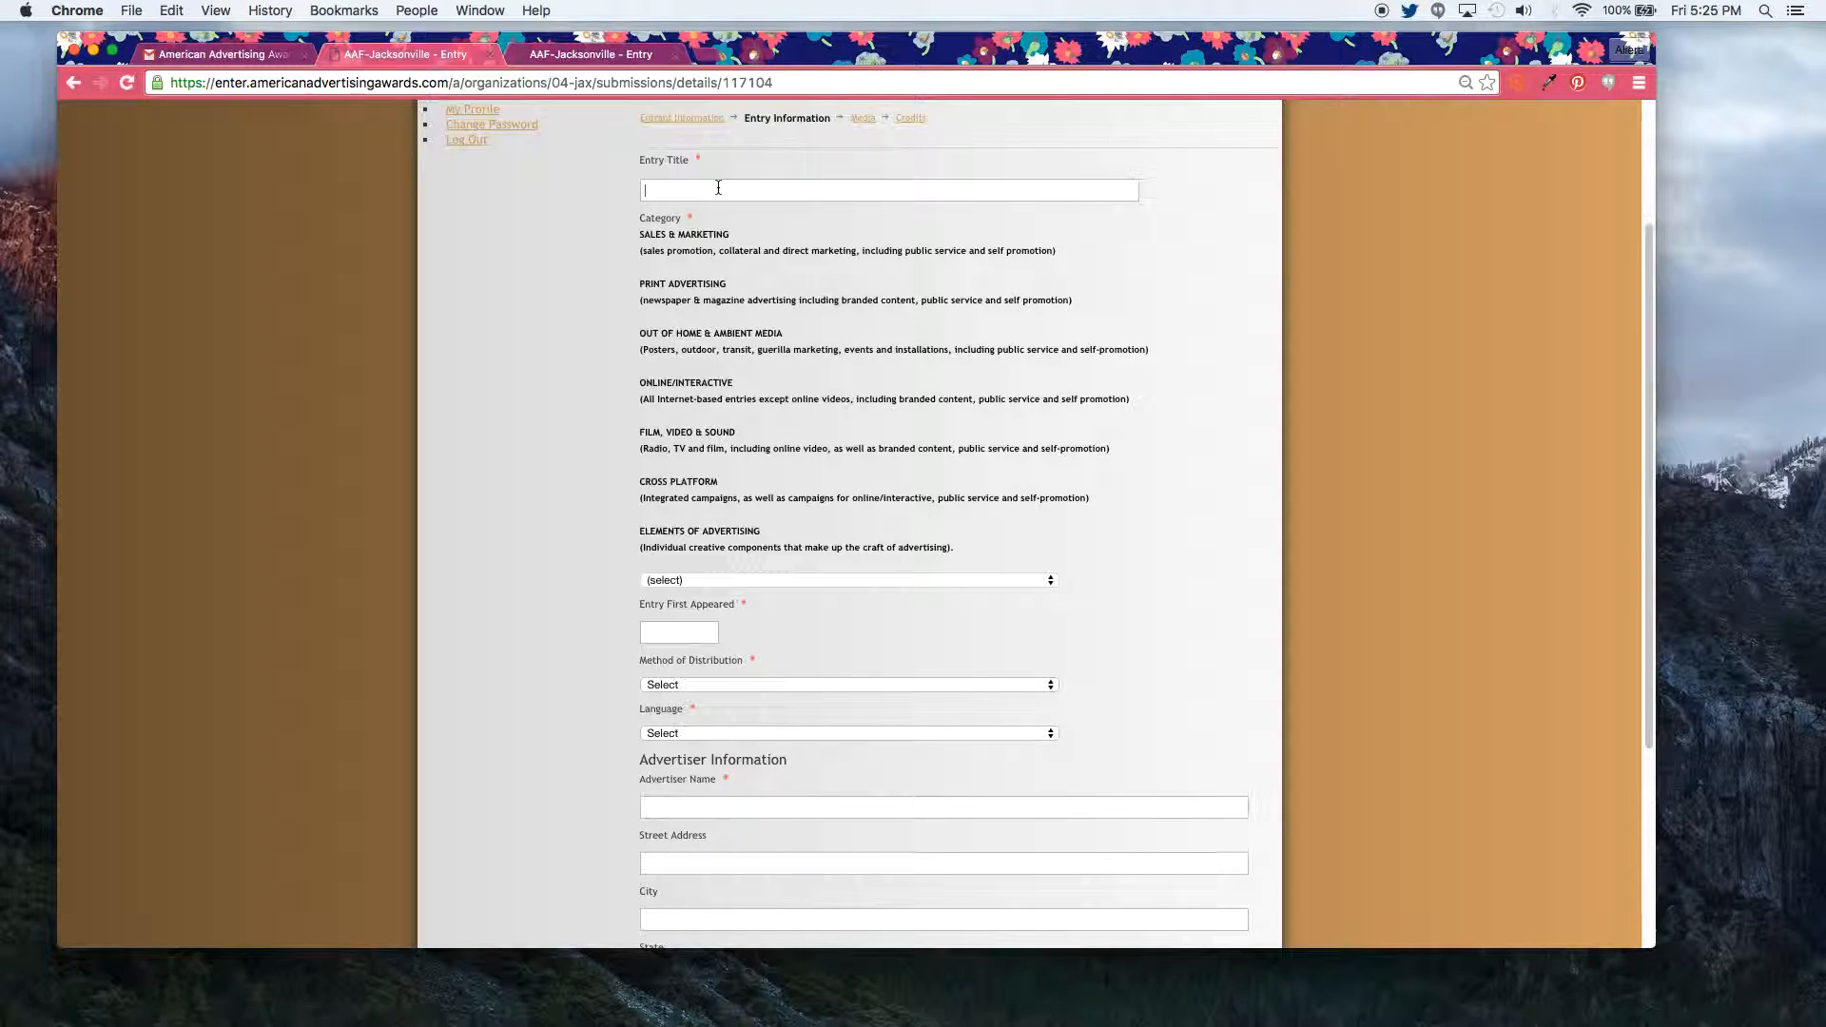
text(Making DMagic Billboard)
Step: Classify the entry as Out-Of-Home & Ambient Media, Out-of-Home, 28 - Outdoor Board, 28A - Flat – Single Unit
click(751, 581)
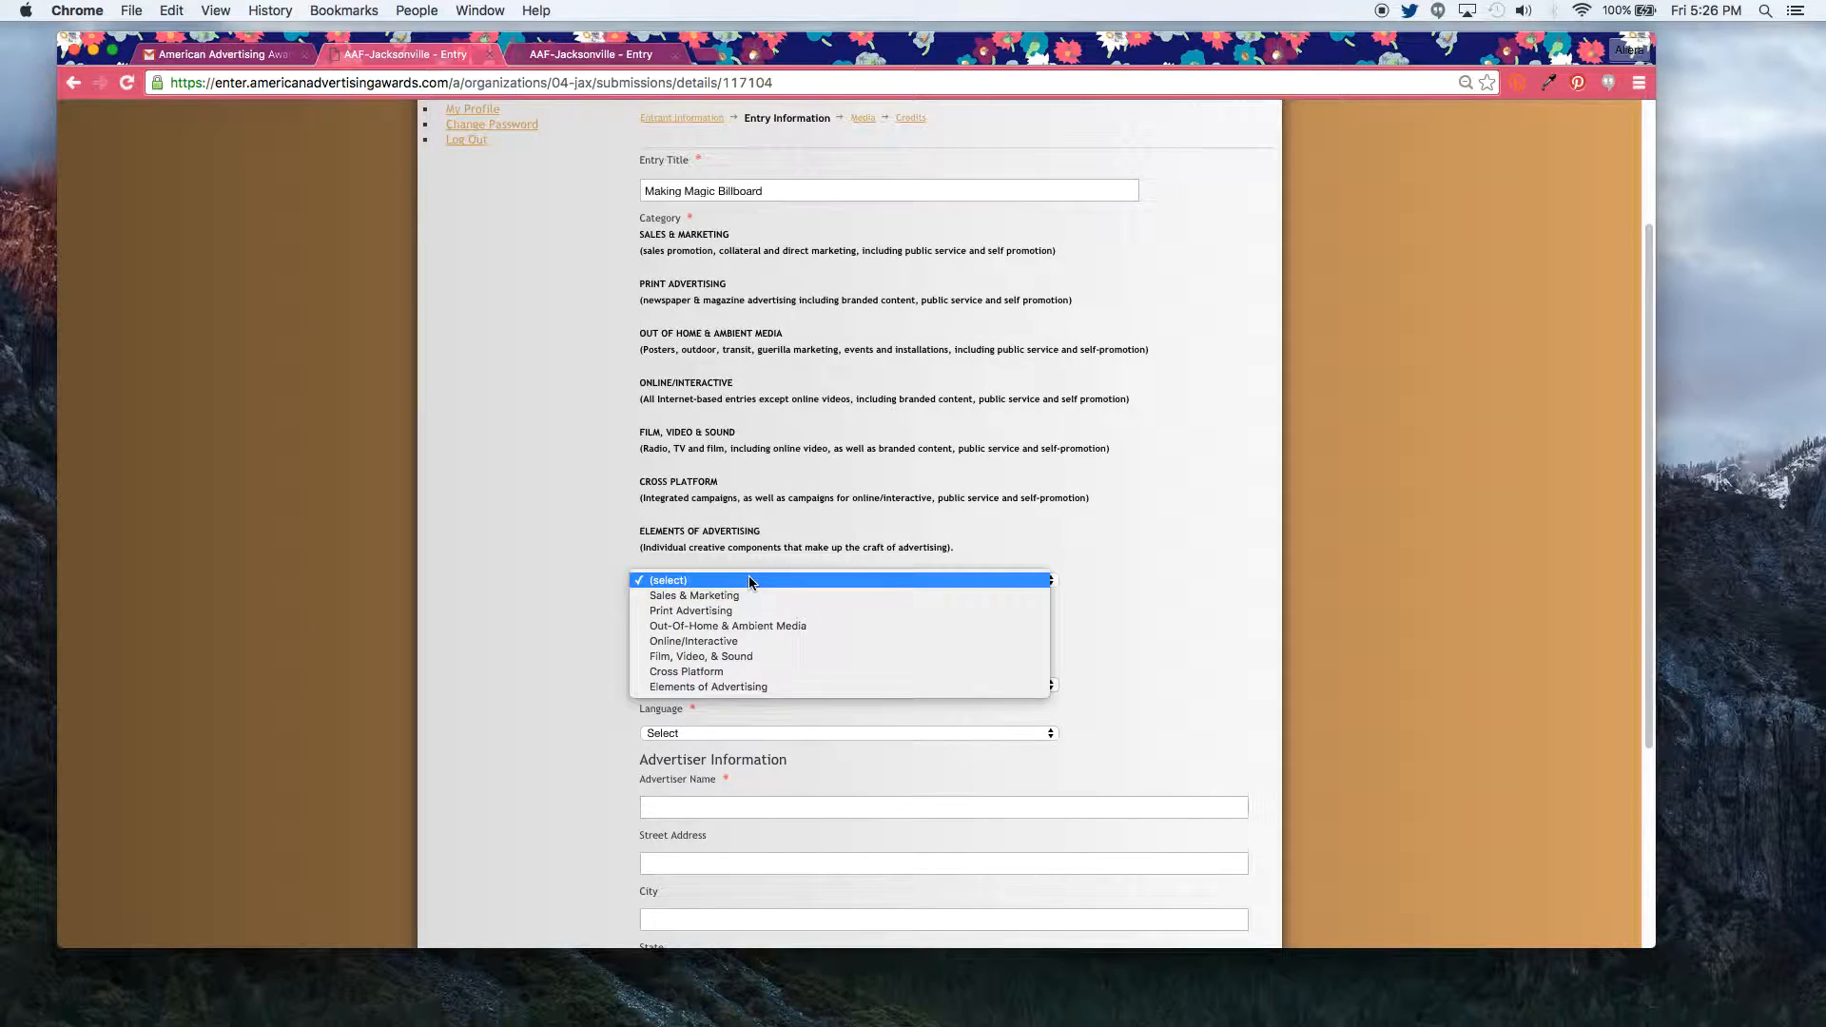
click(752, 624)
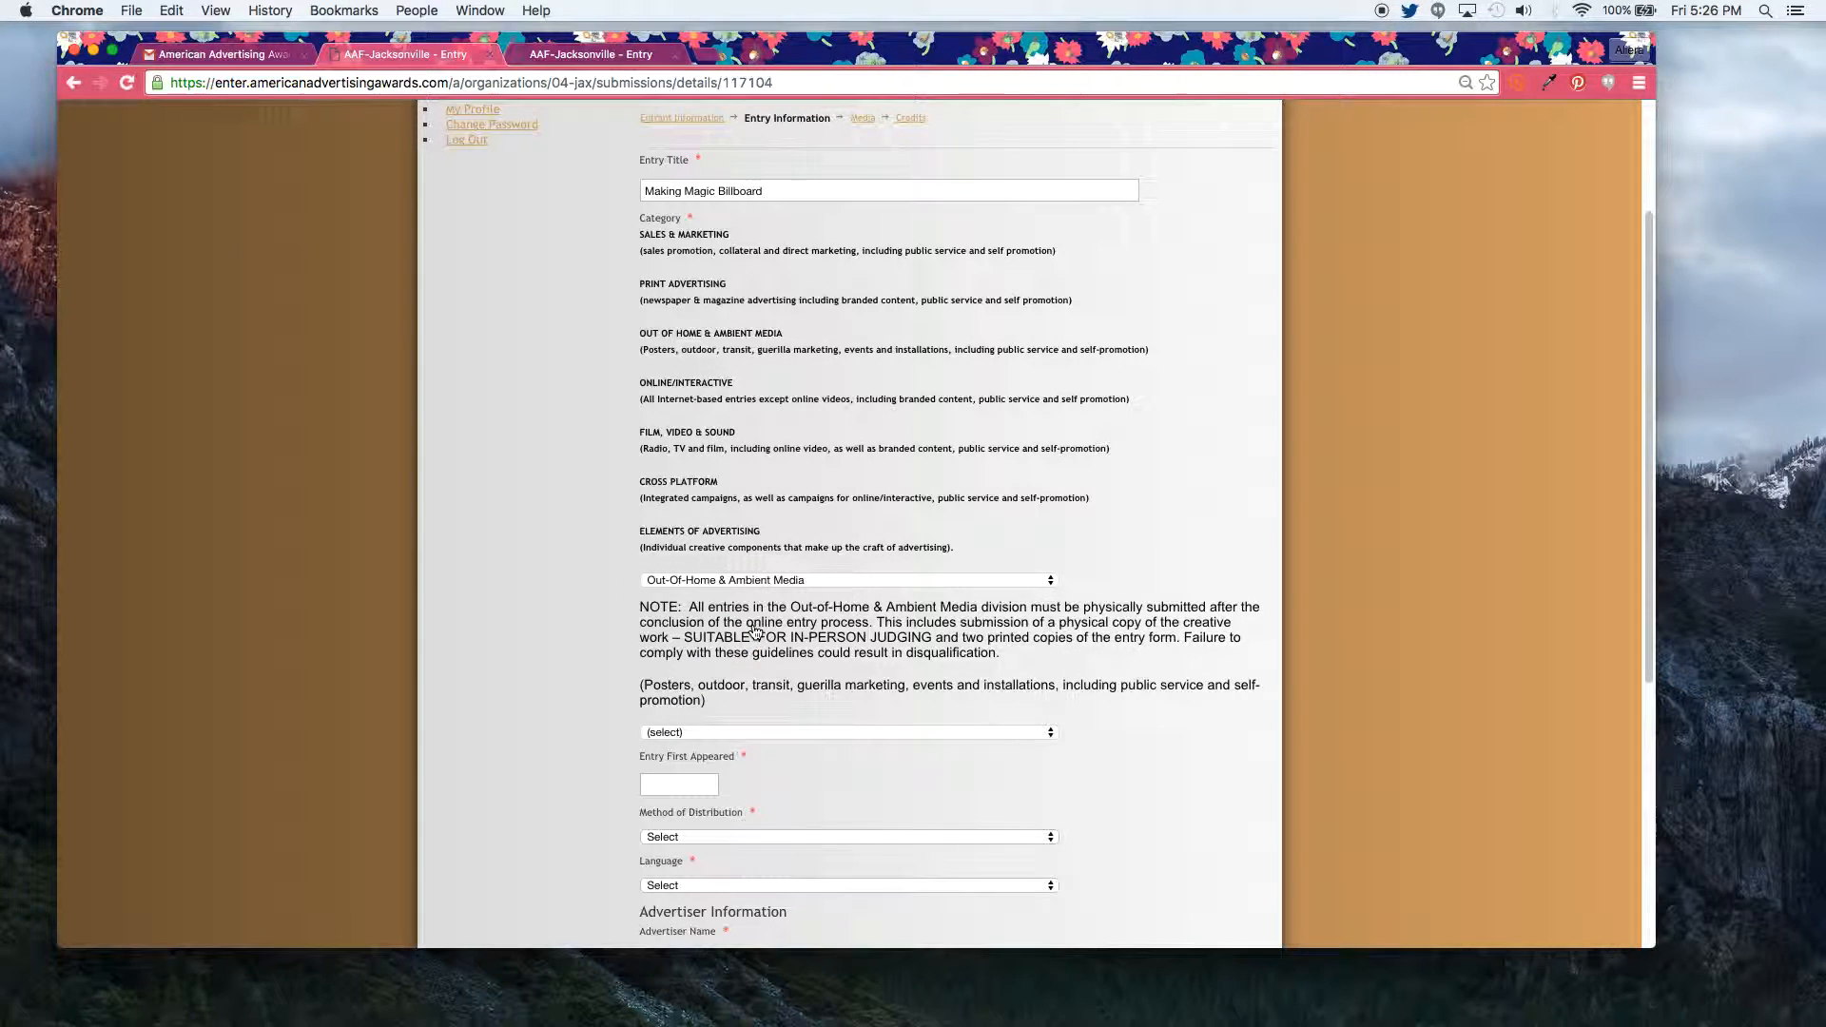
drag(1641, 551, 1618, 649)
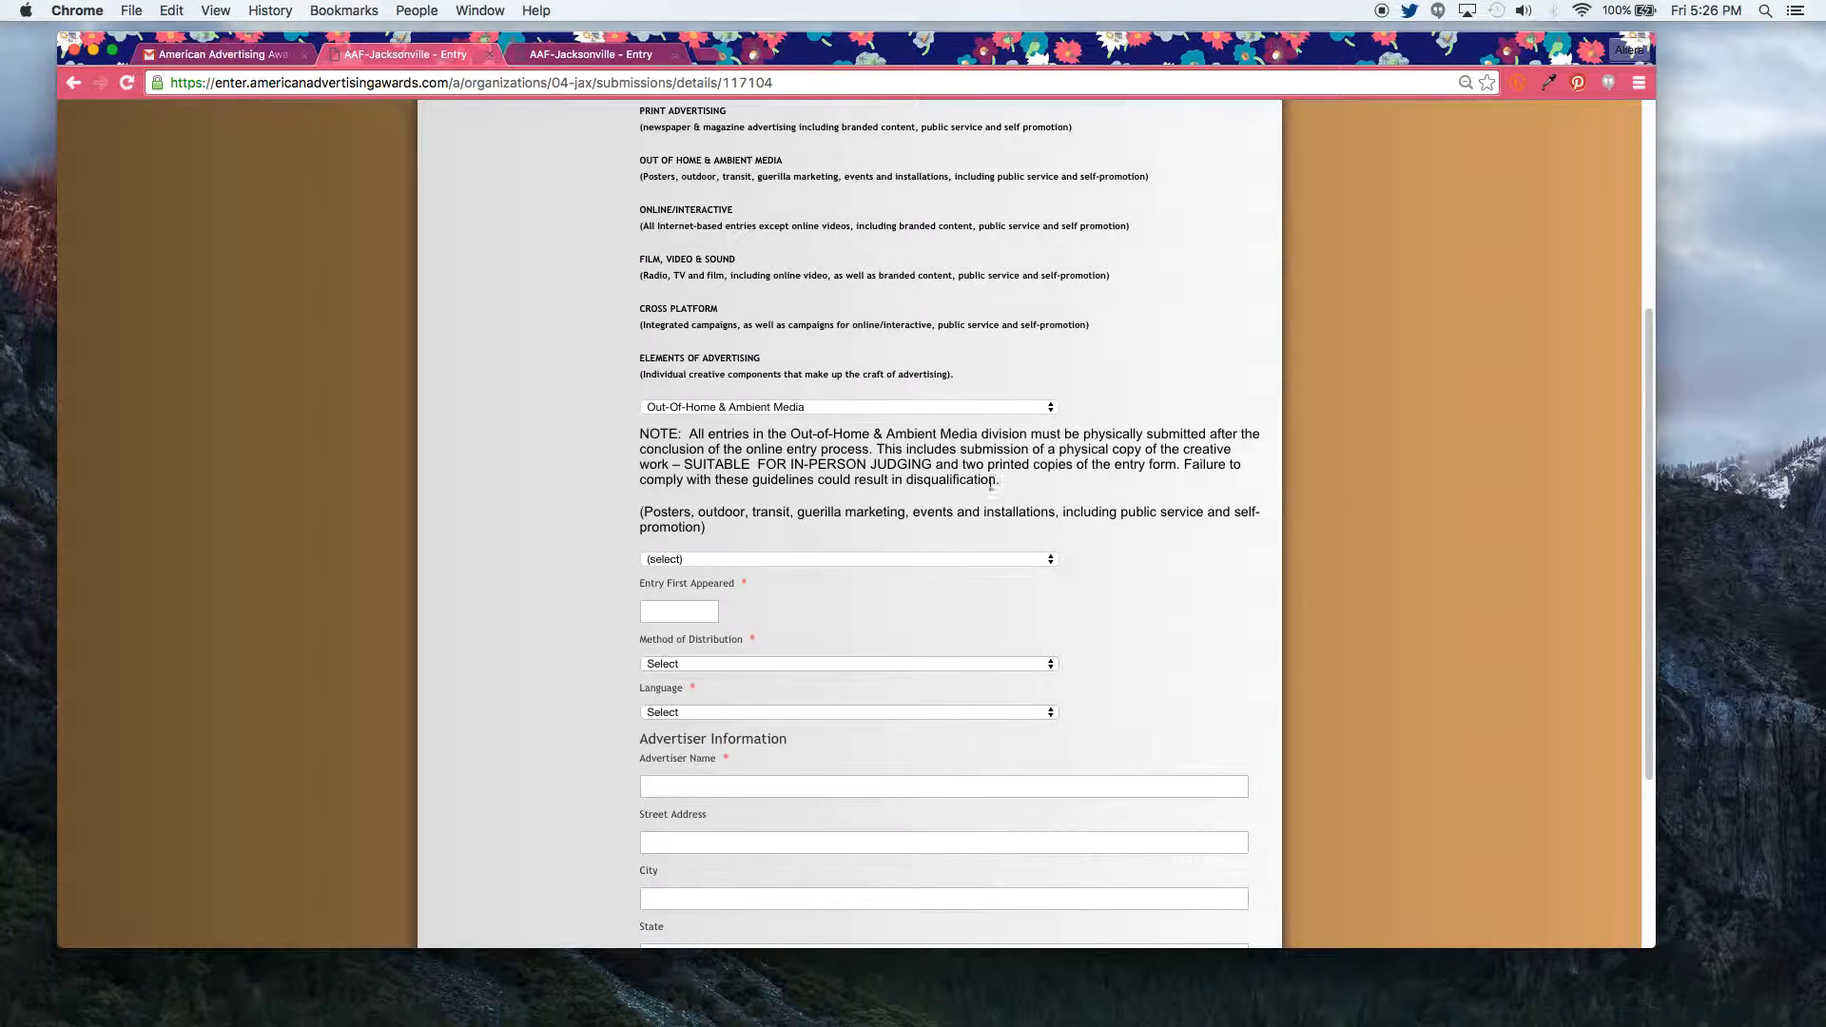
click(934, 560)
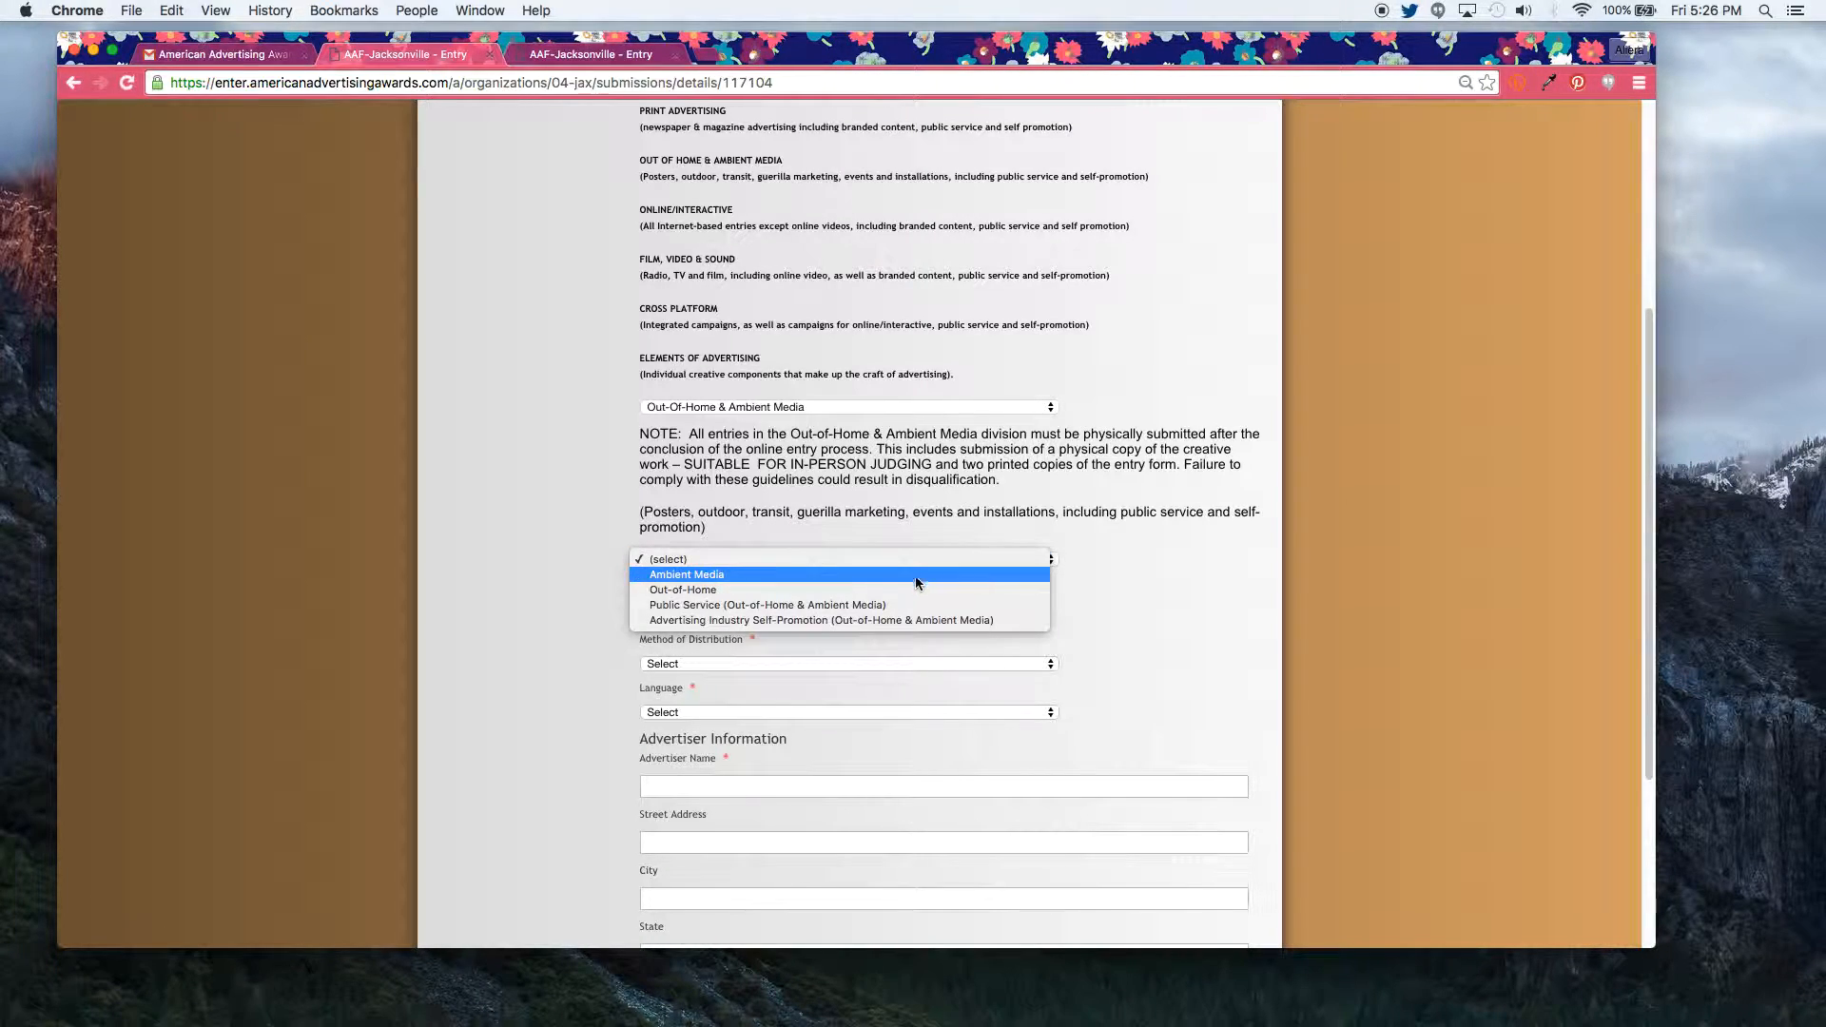
click(911, 589)
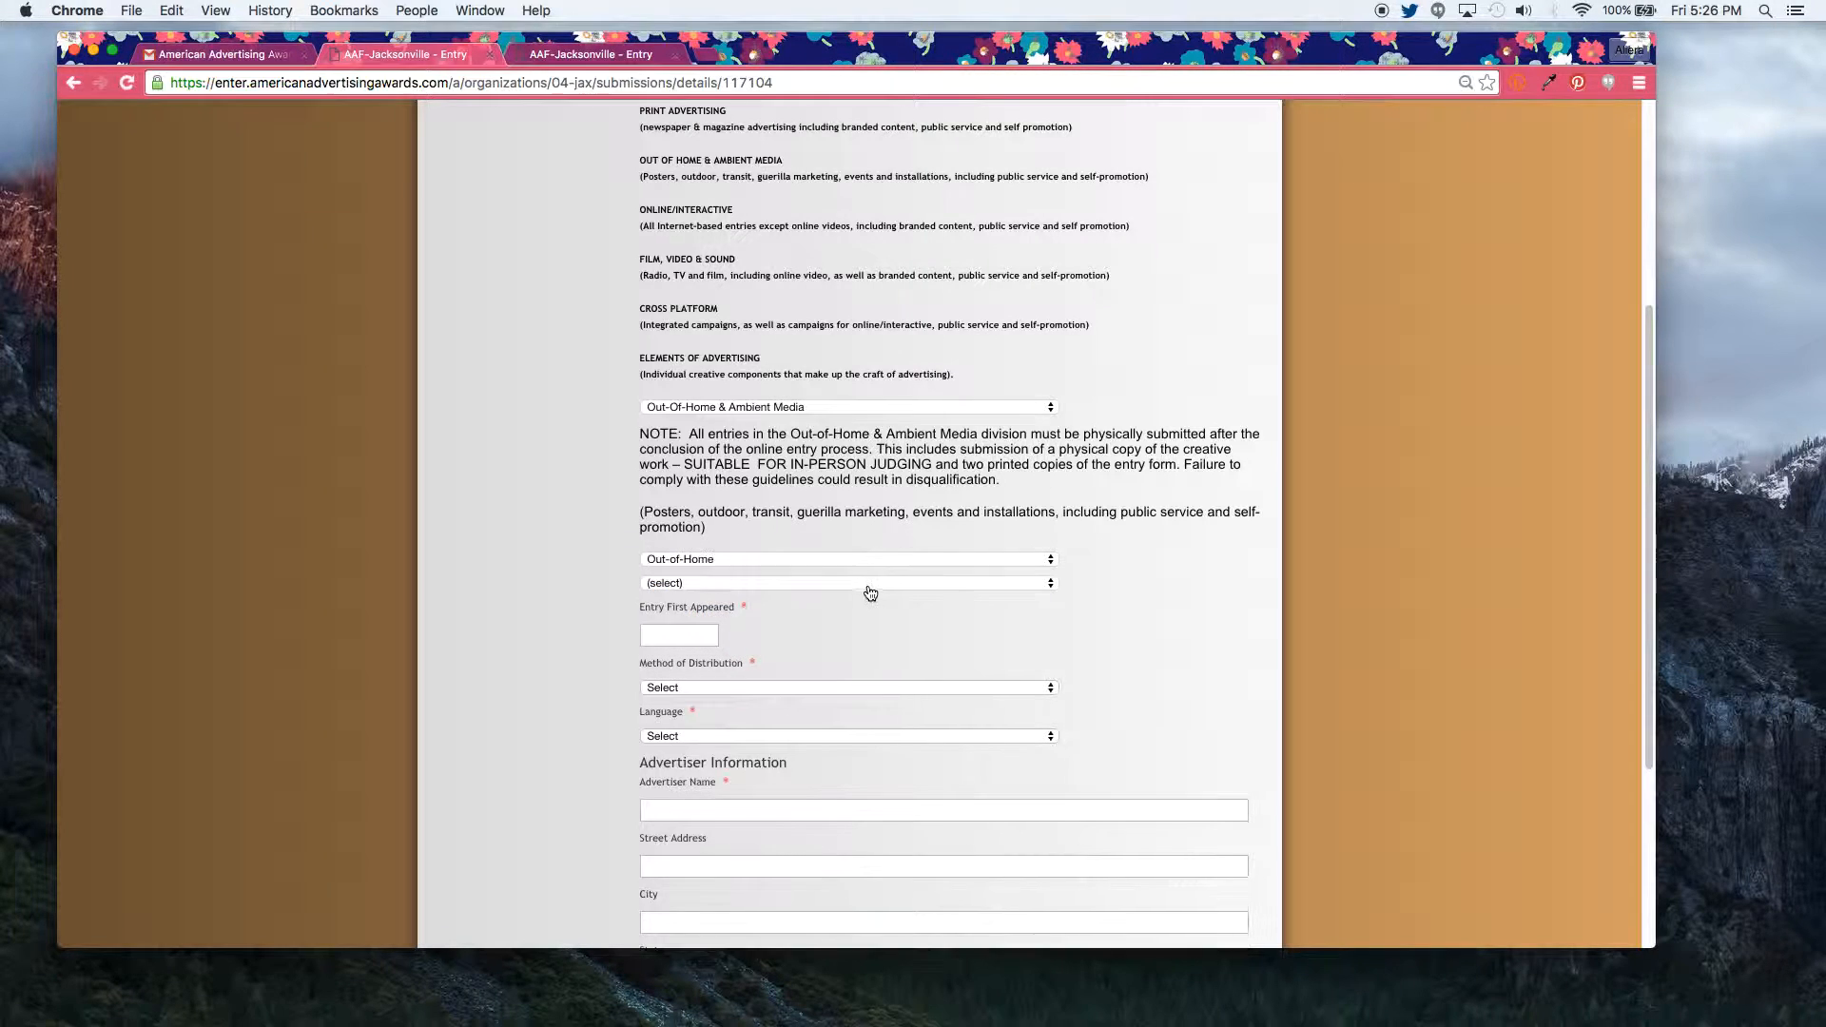
click(841, 583)
click(830, 614)
click(761, 677)
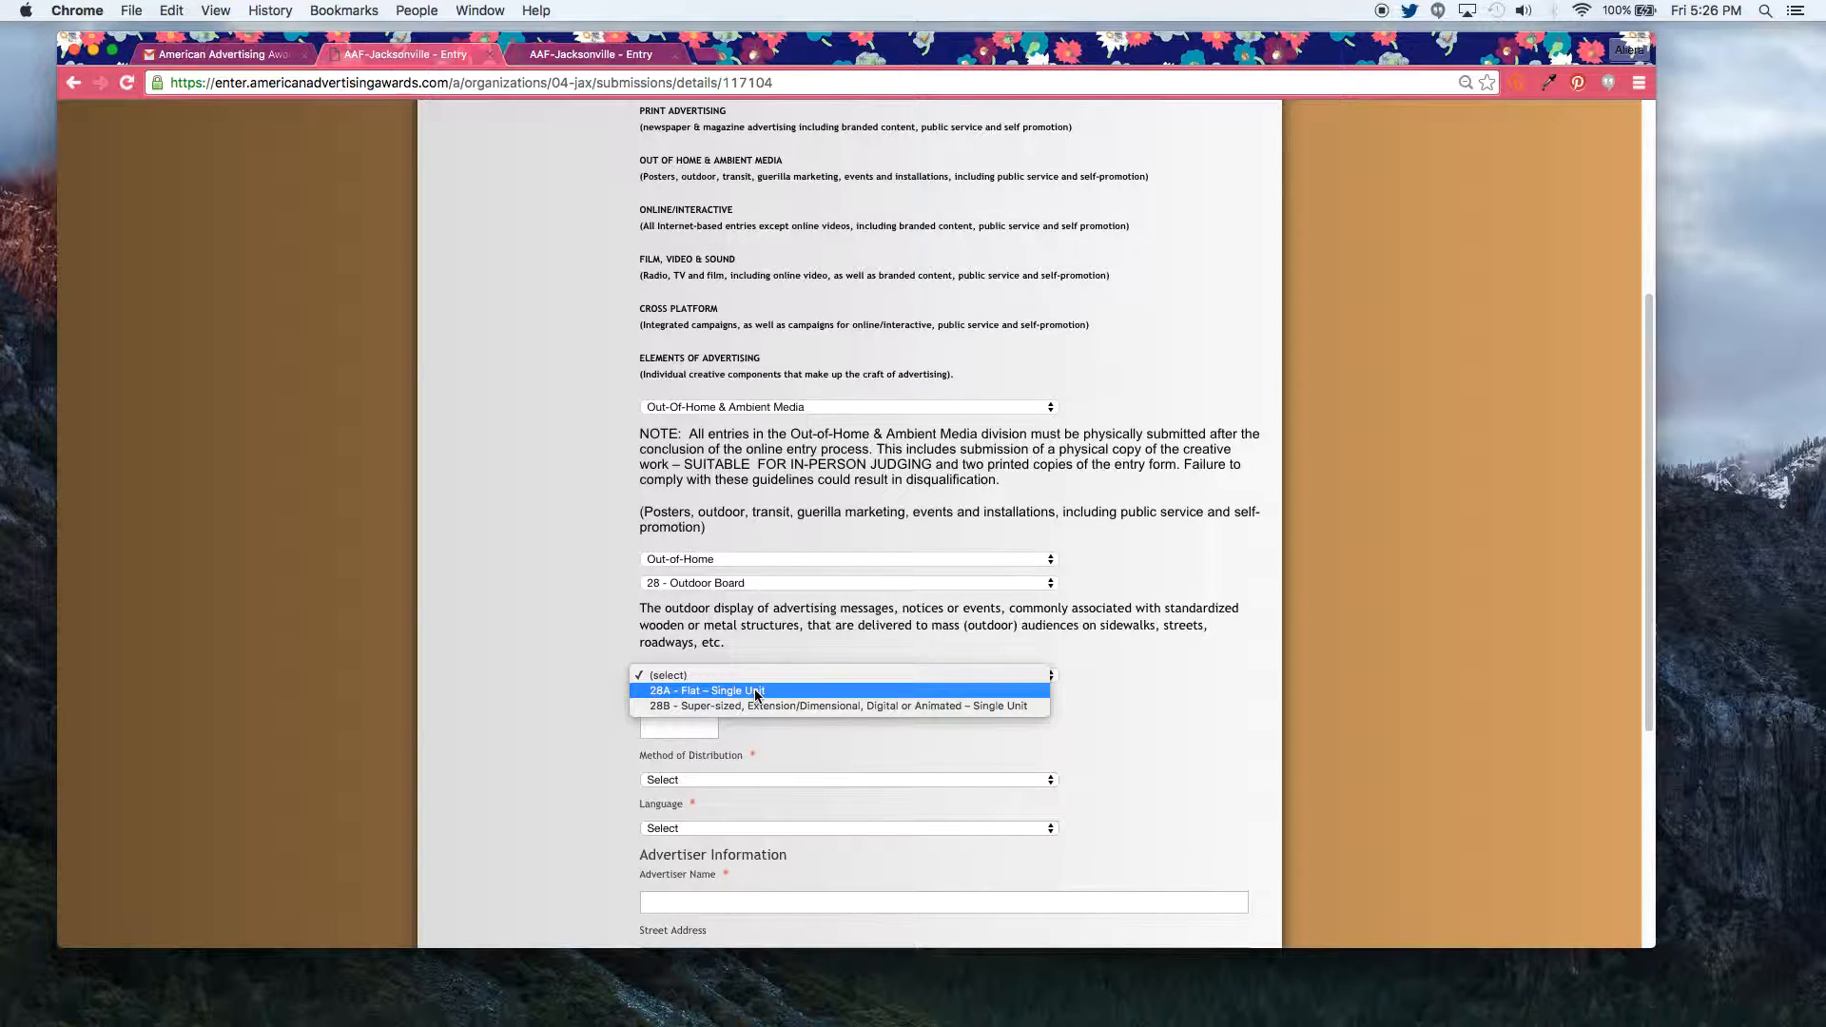
click(755, 692)
Step: Set first-appeared date to 12/11/2015, distribution Outdoor, and language English
click(687, 727)
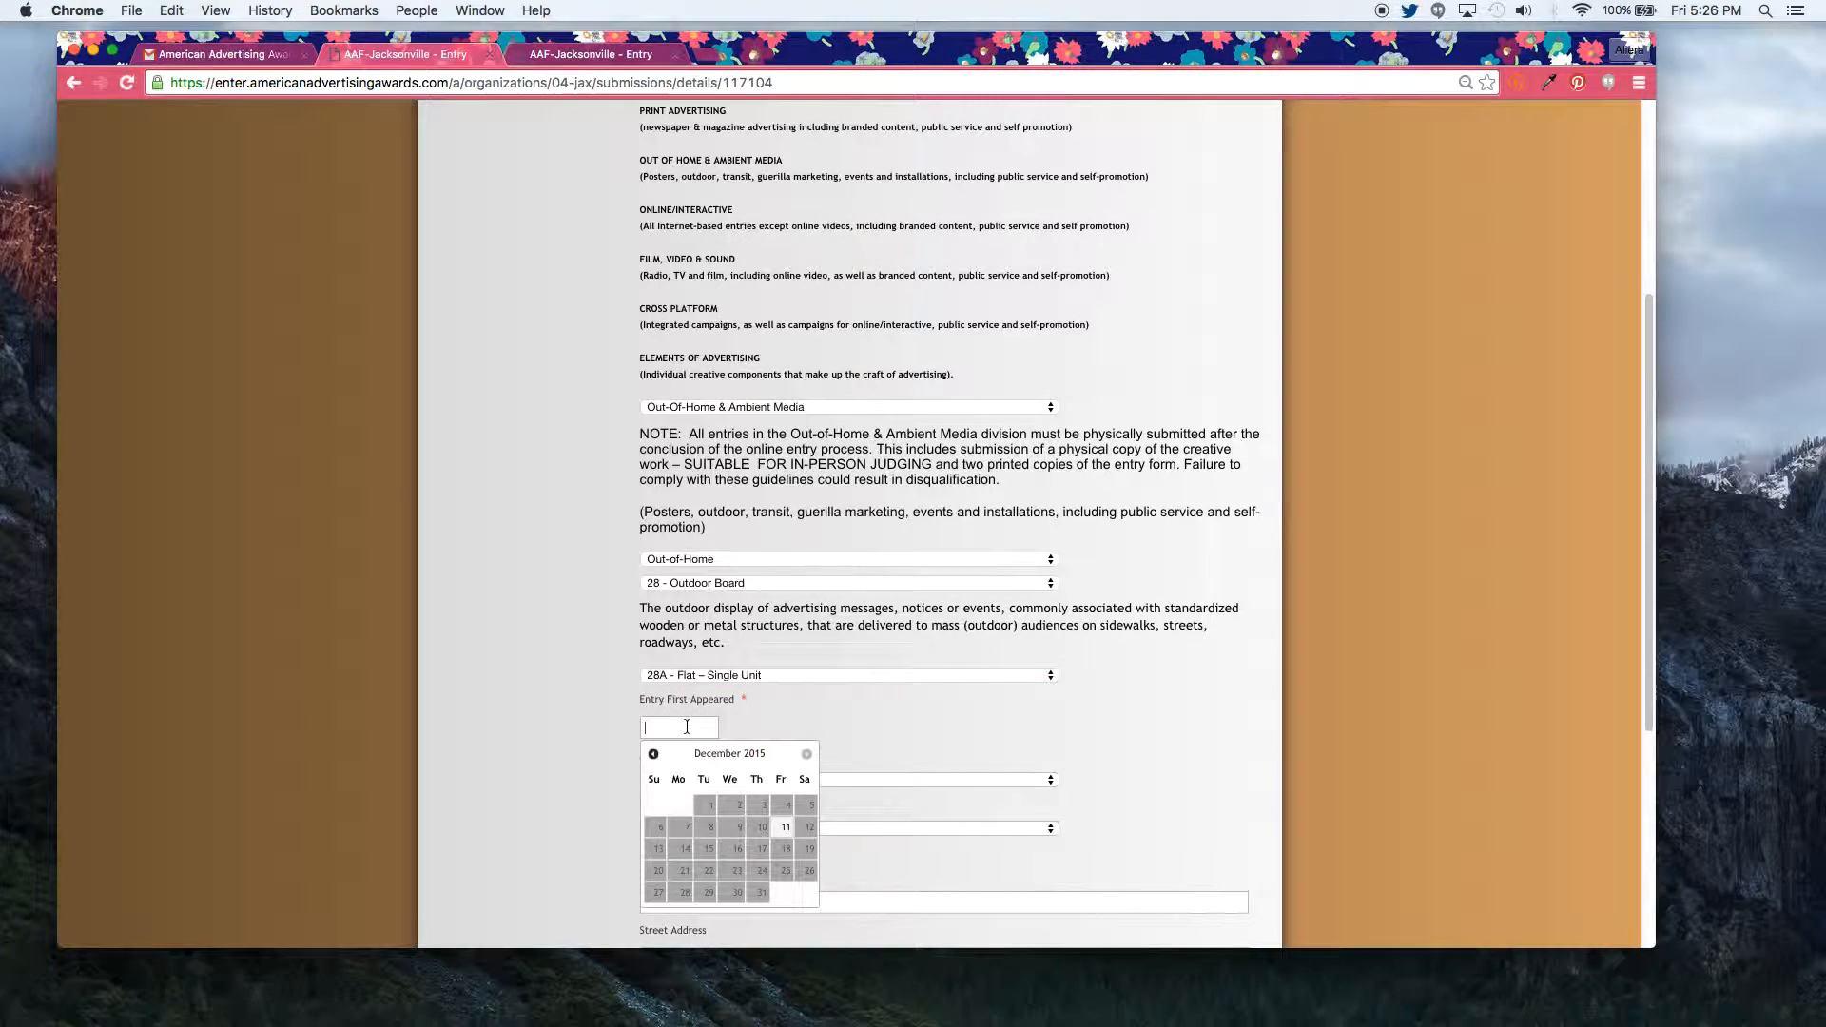
click(785, 827)
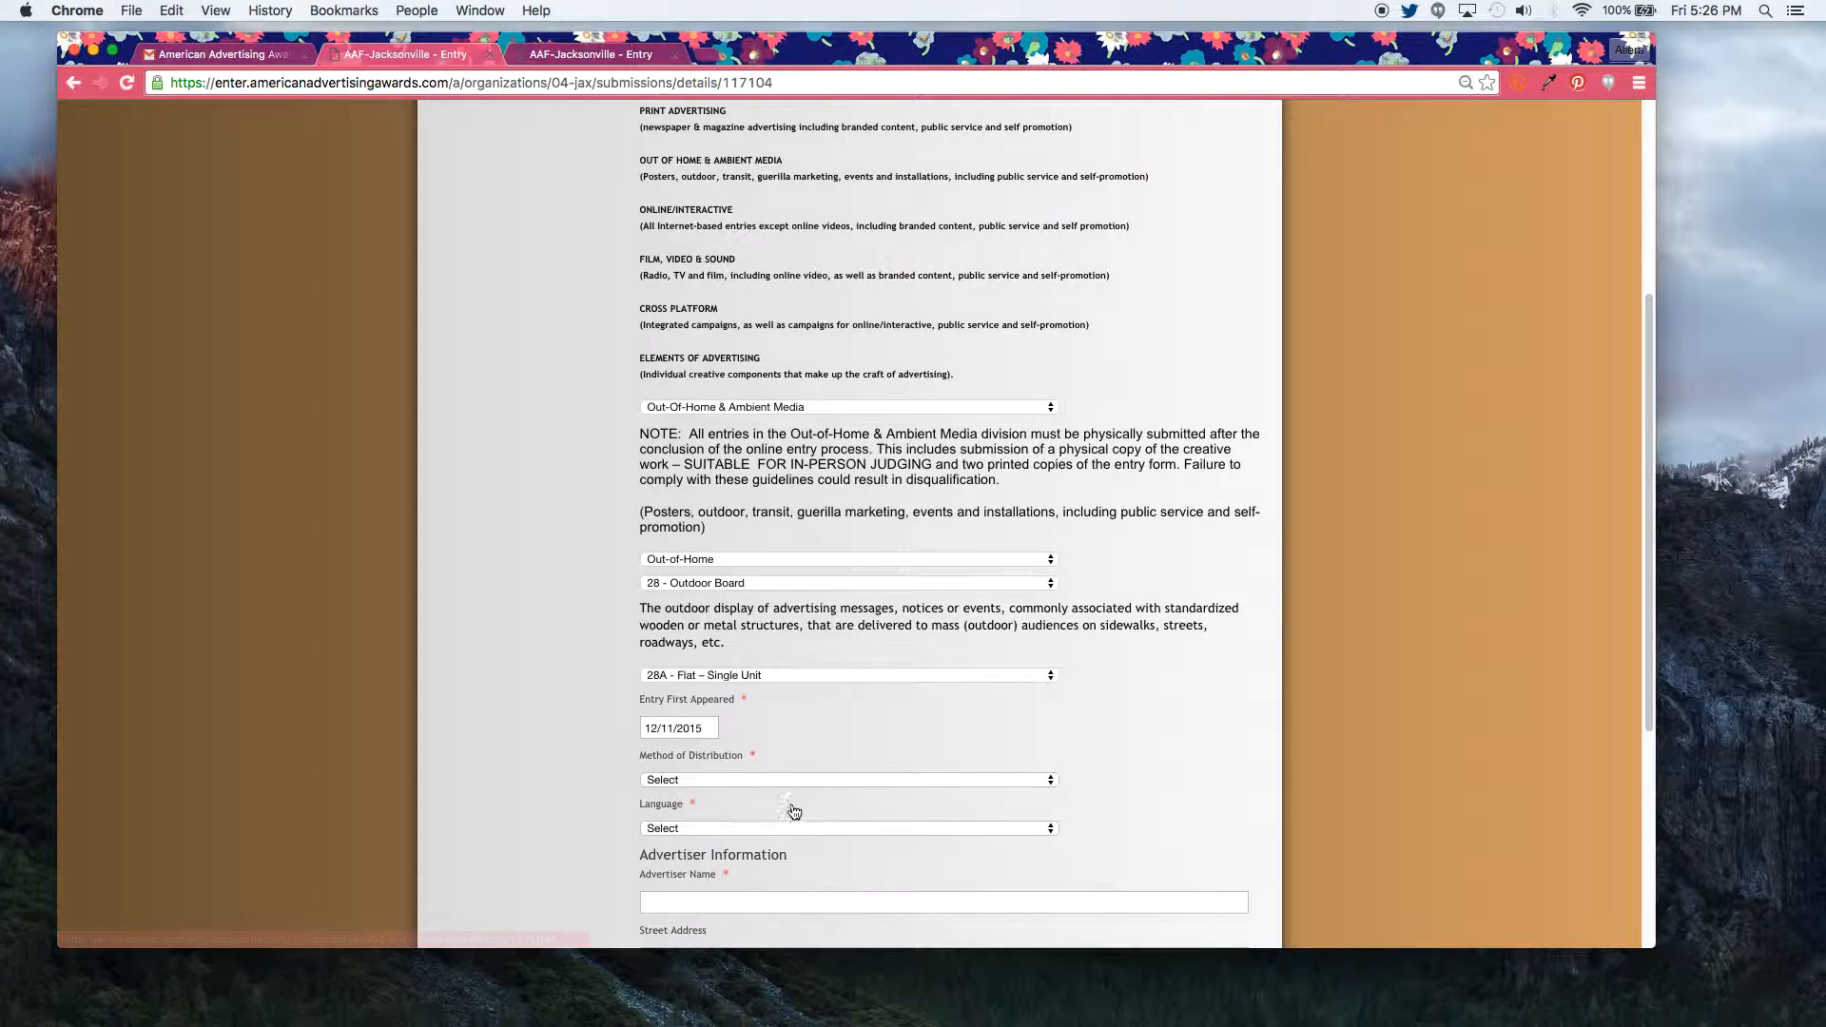
click(775, 780)
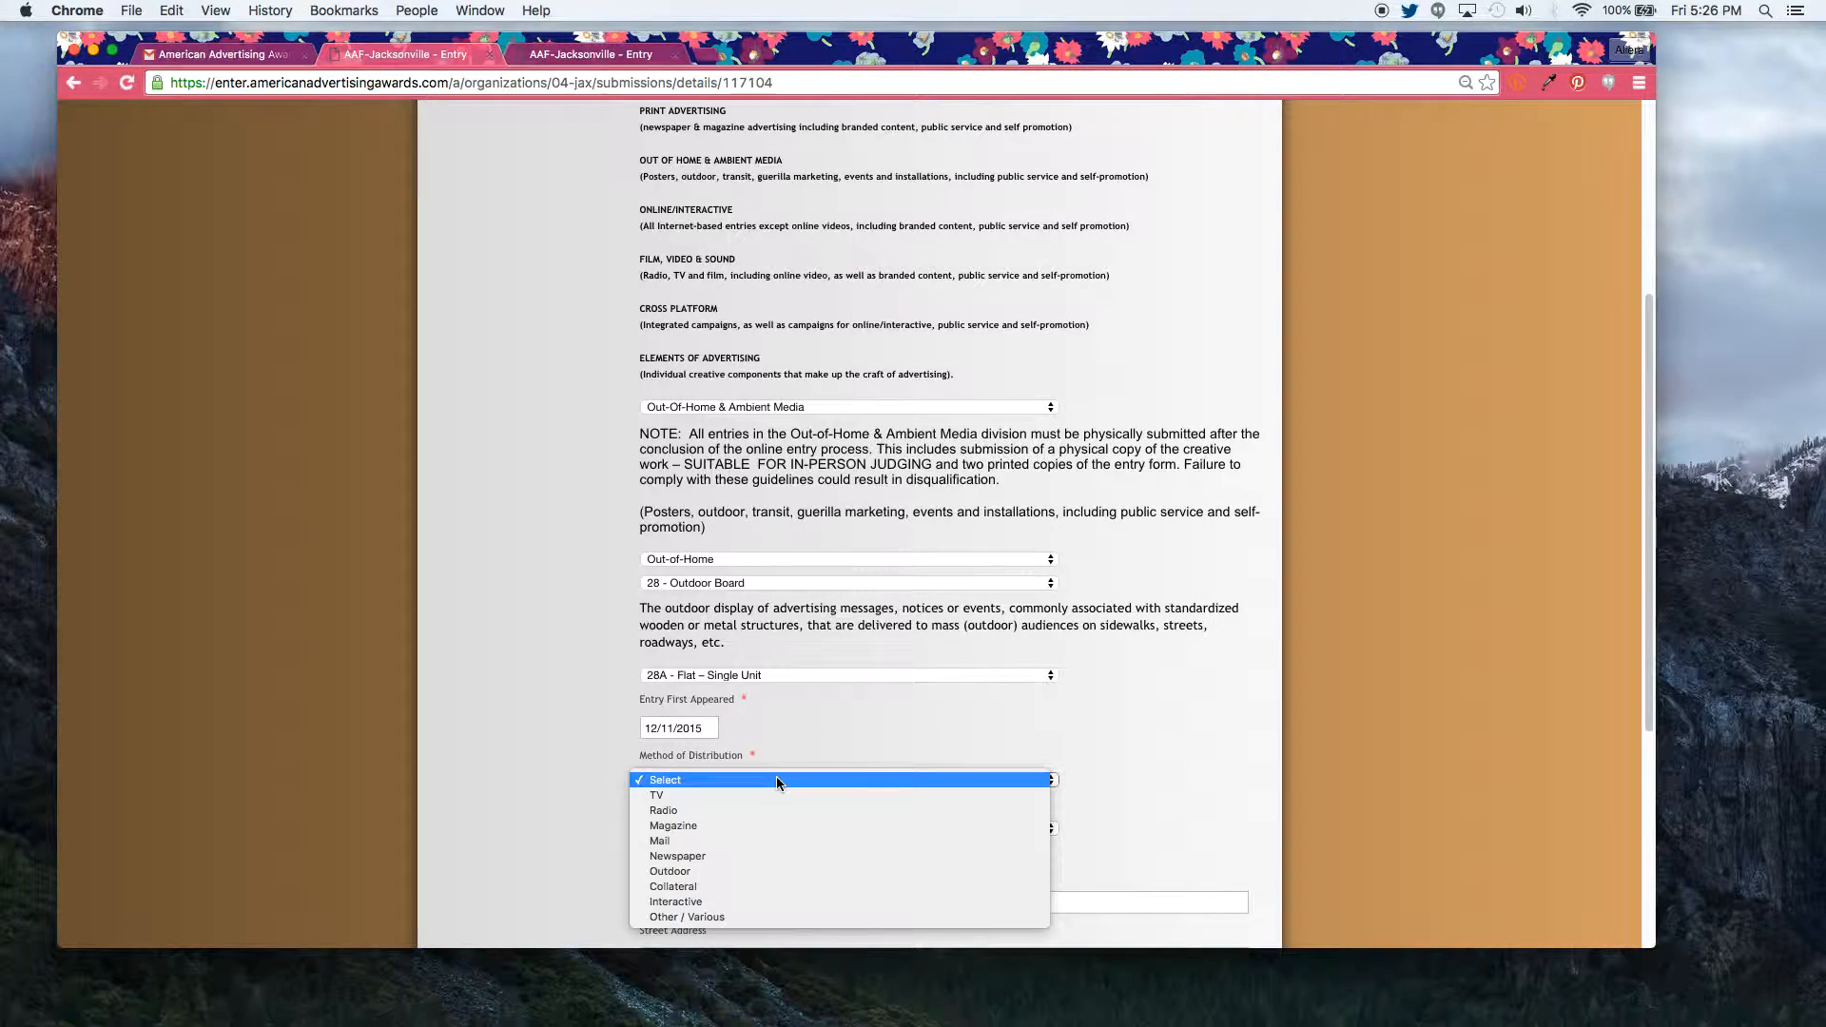
click(749, 871)
click(714, 829)
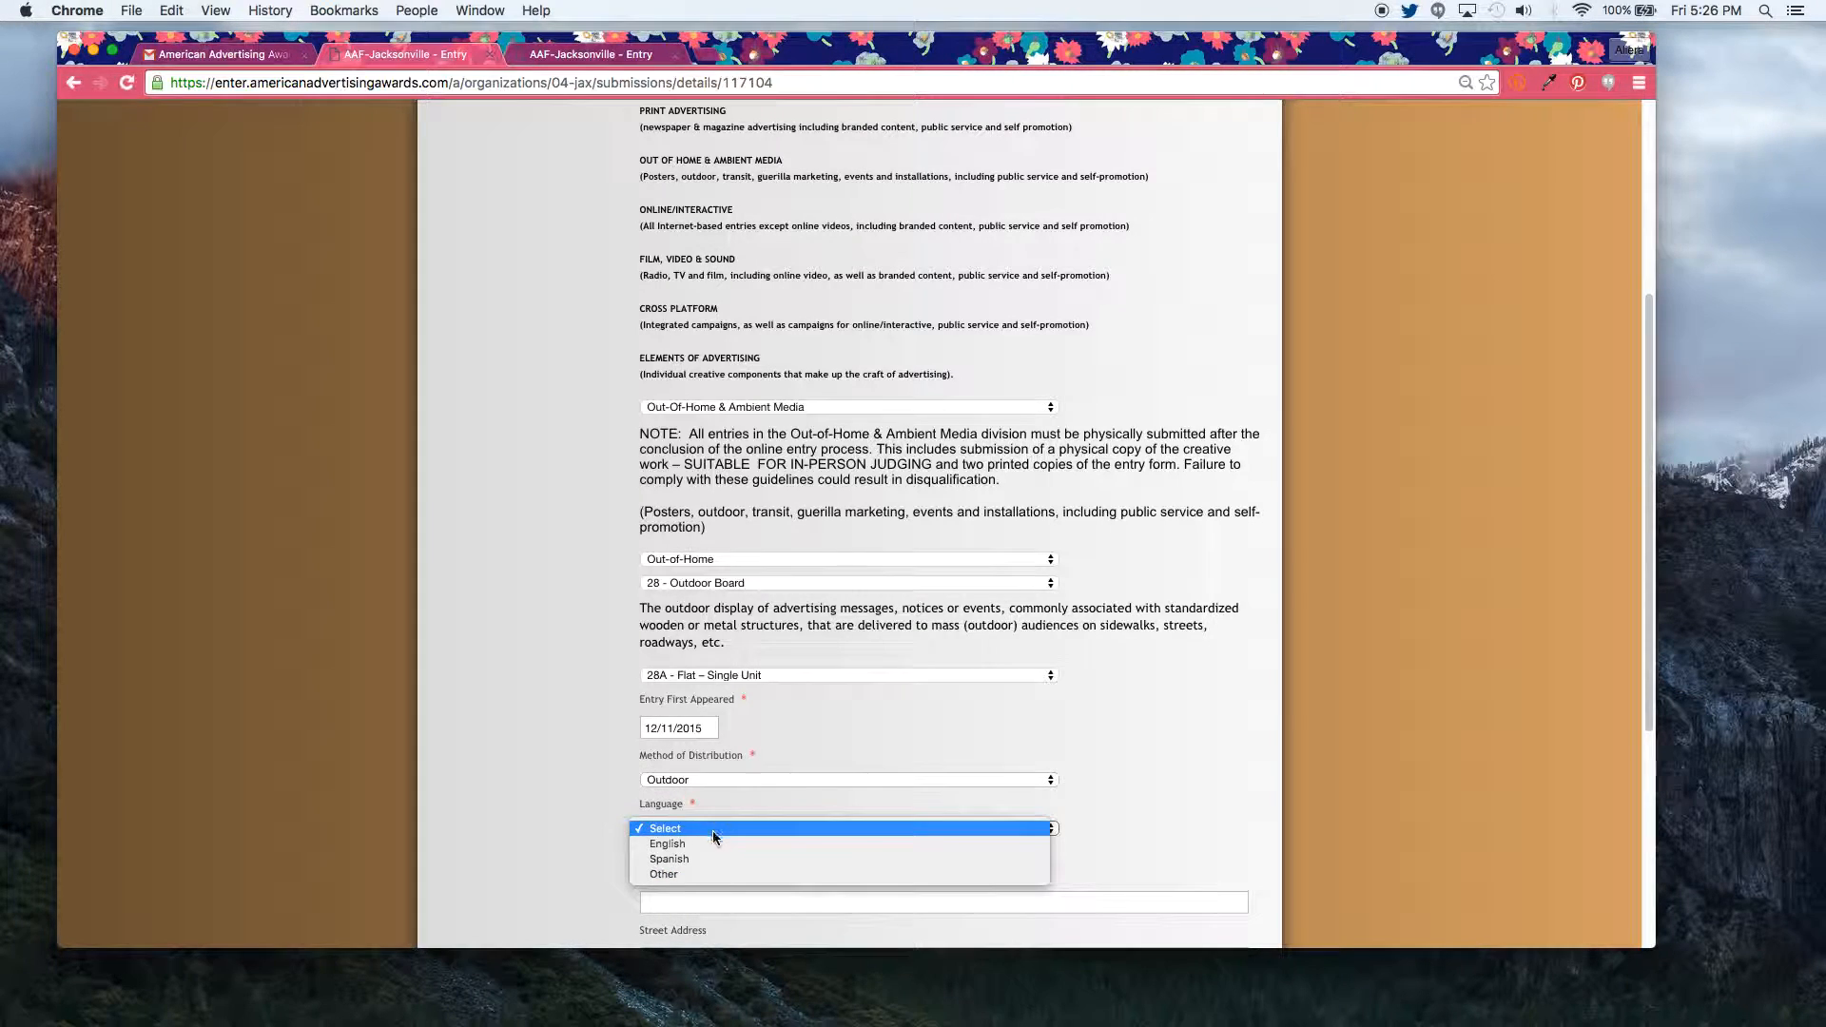
click(709, 844)
Step: Enter advertiser AAF Fourth District with its address, answer No to outside agency, and save
click(691, 899)
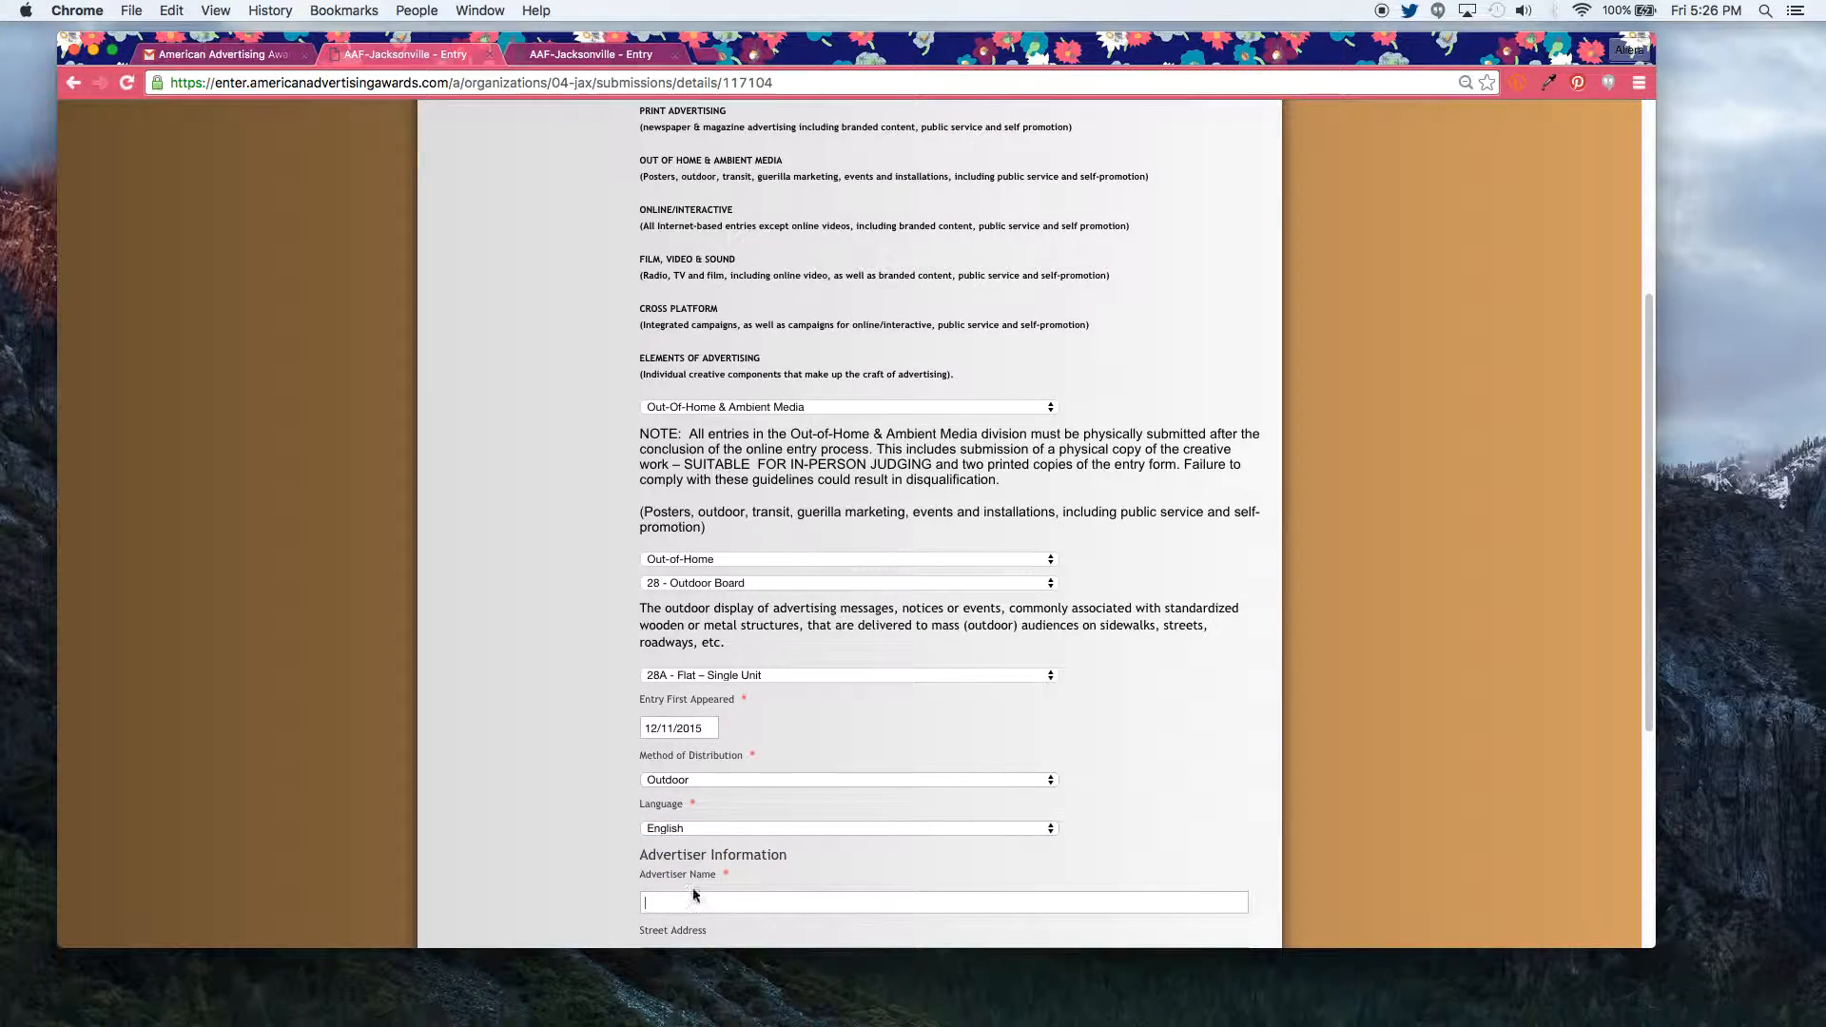
scroll(690, 897, down, 5)
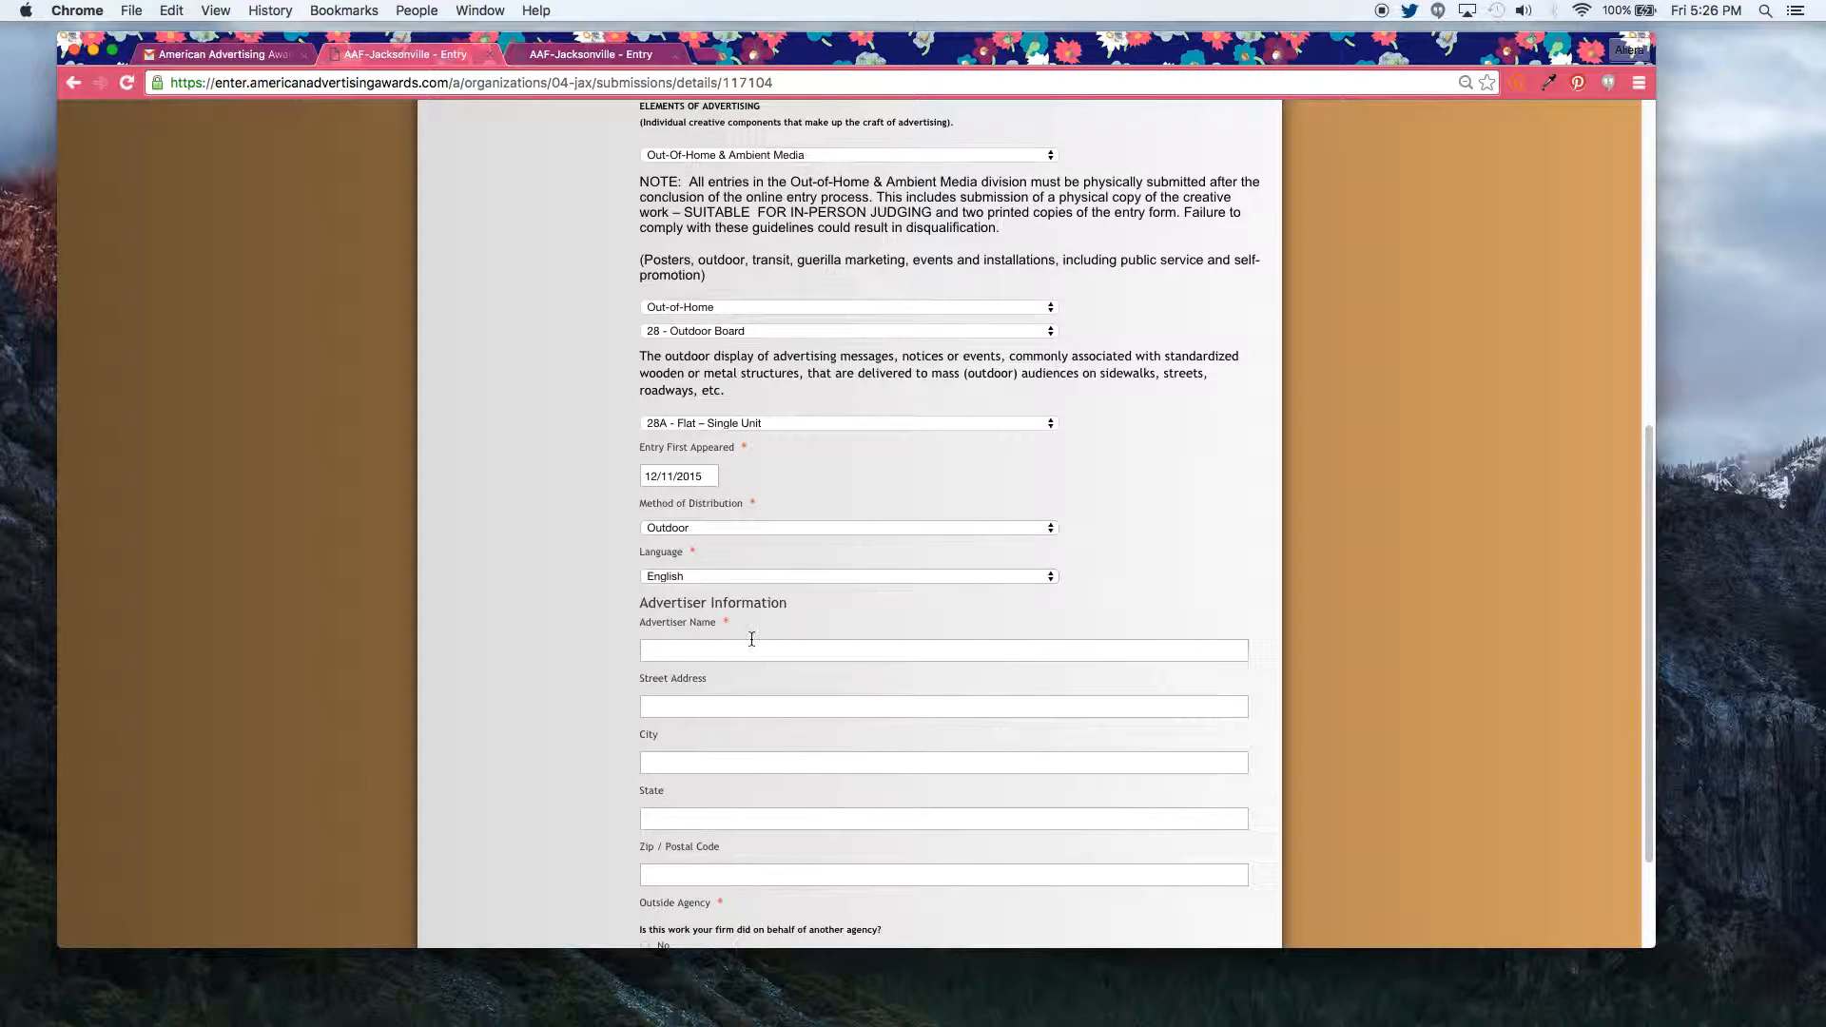
text(AAF Fourth District)
key(Tab)
text(123 Main Street)
key(Tab)
text(Jacksonville)
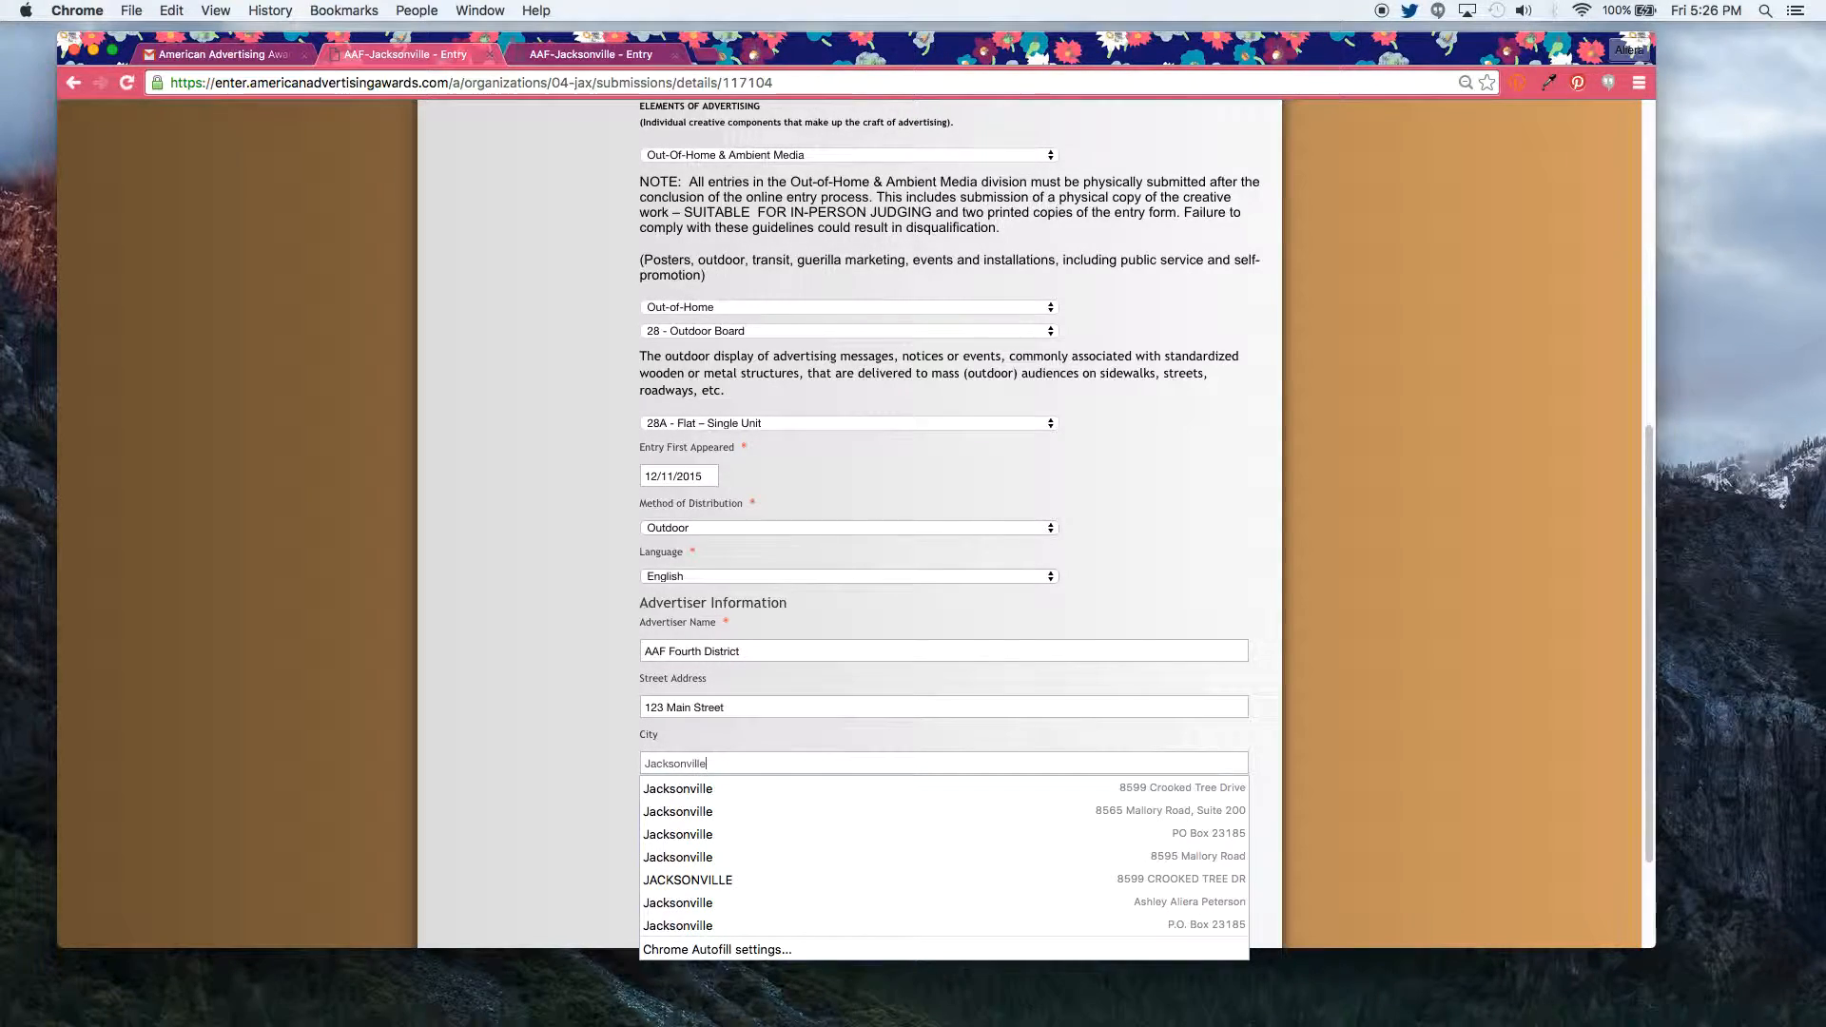
key(Tab)
text(Florida)
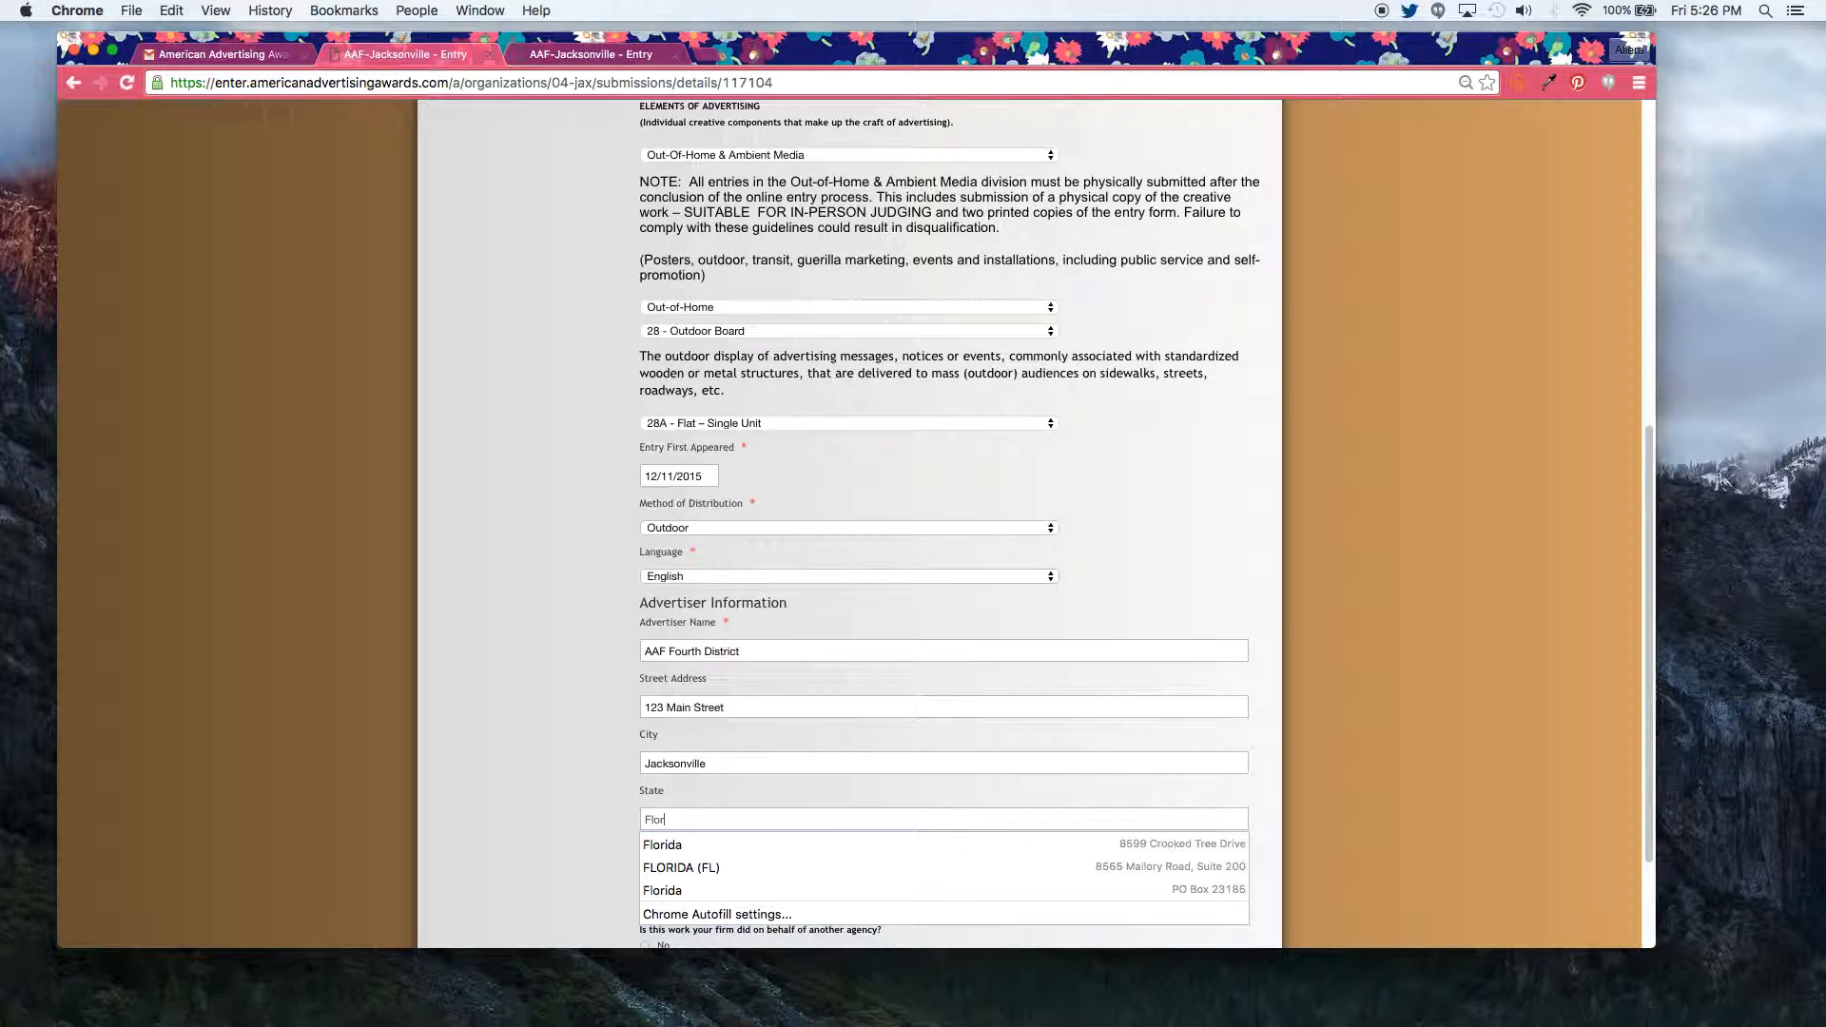
text(12345)
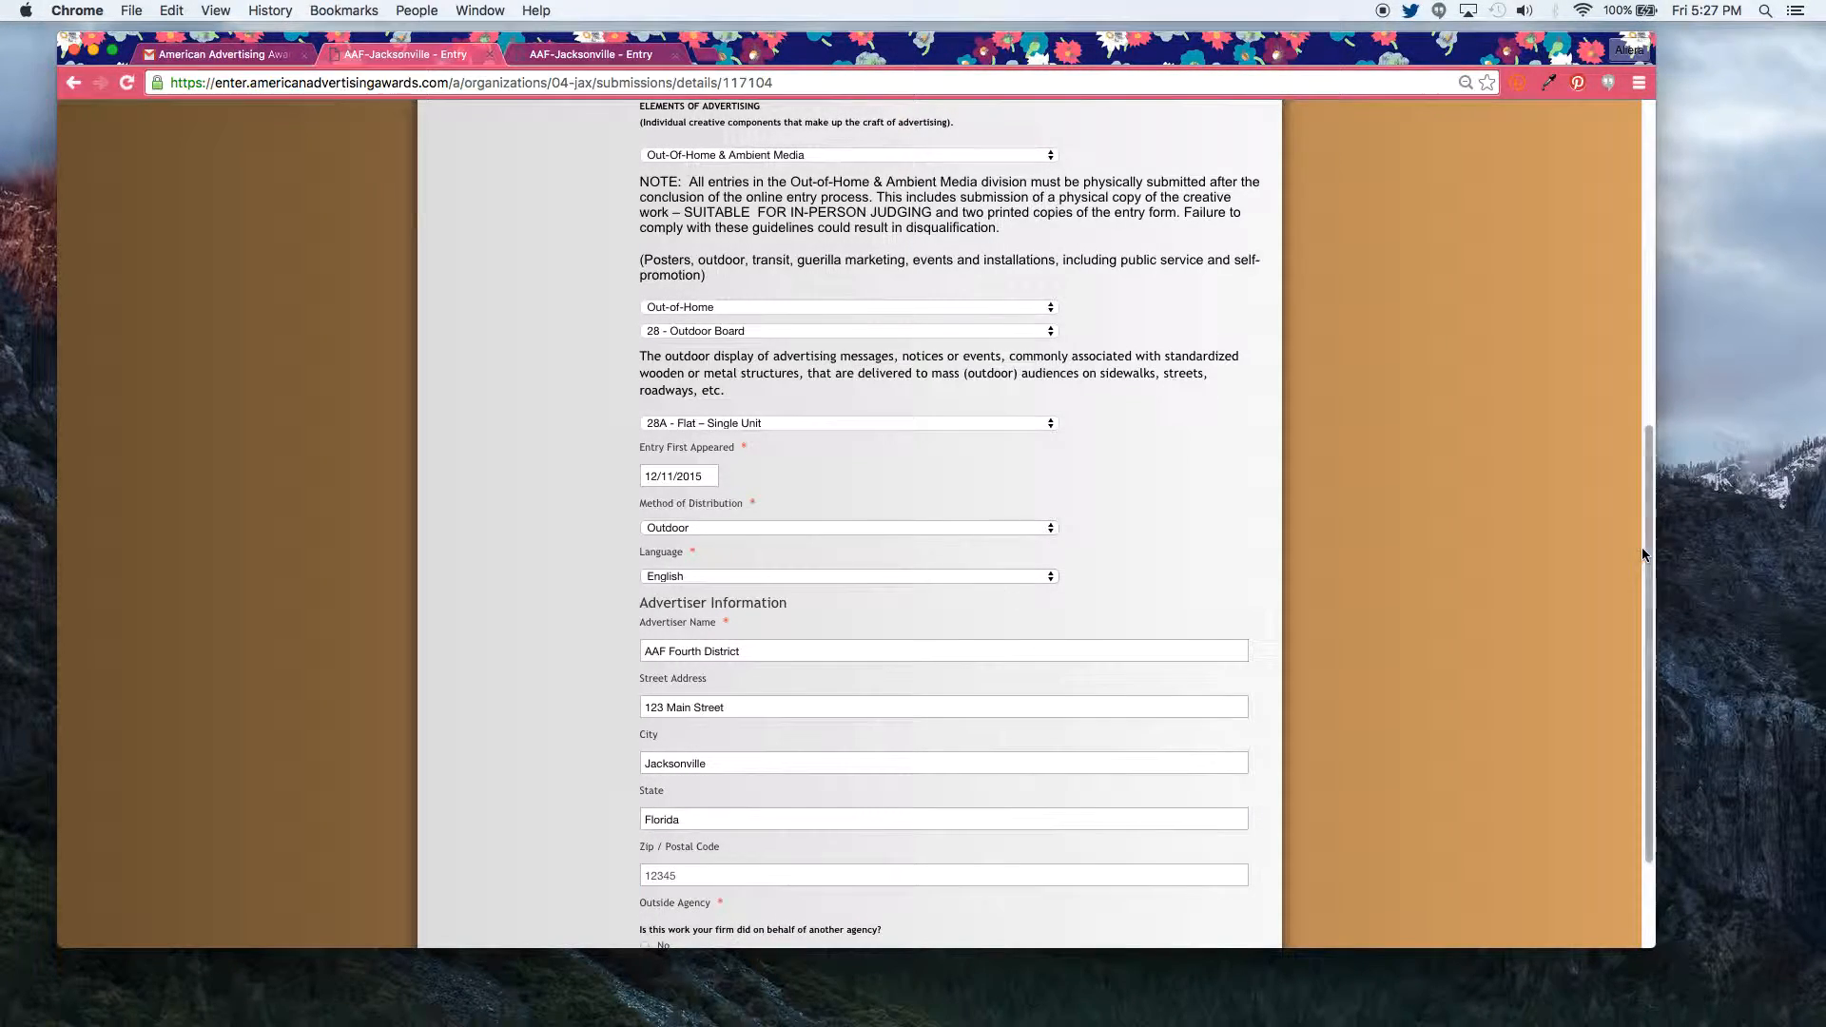
drag(1645, 551, 1615, 665)
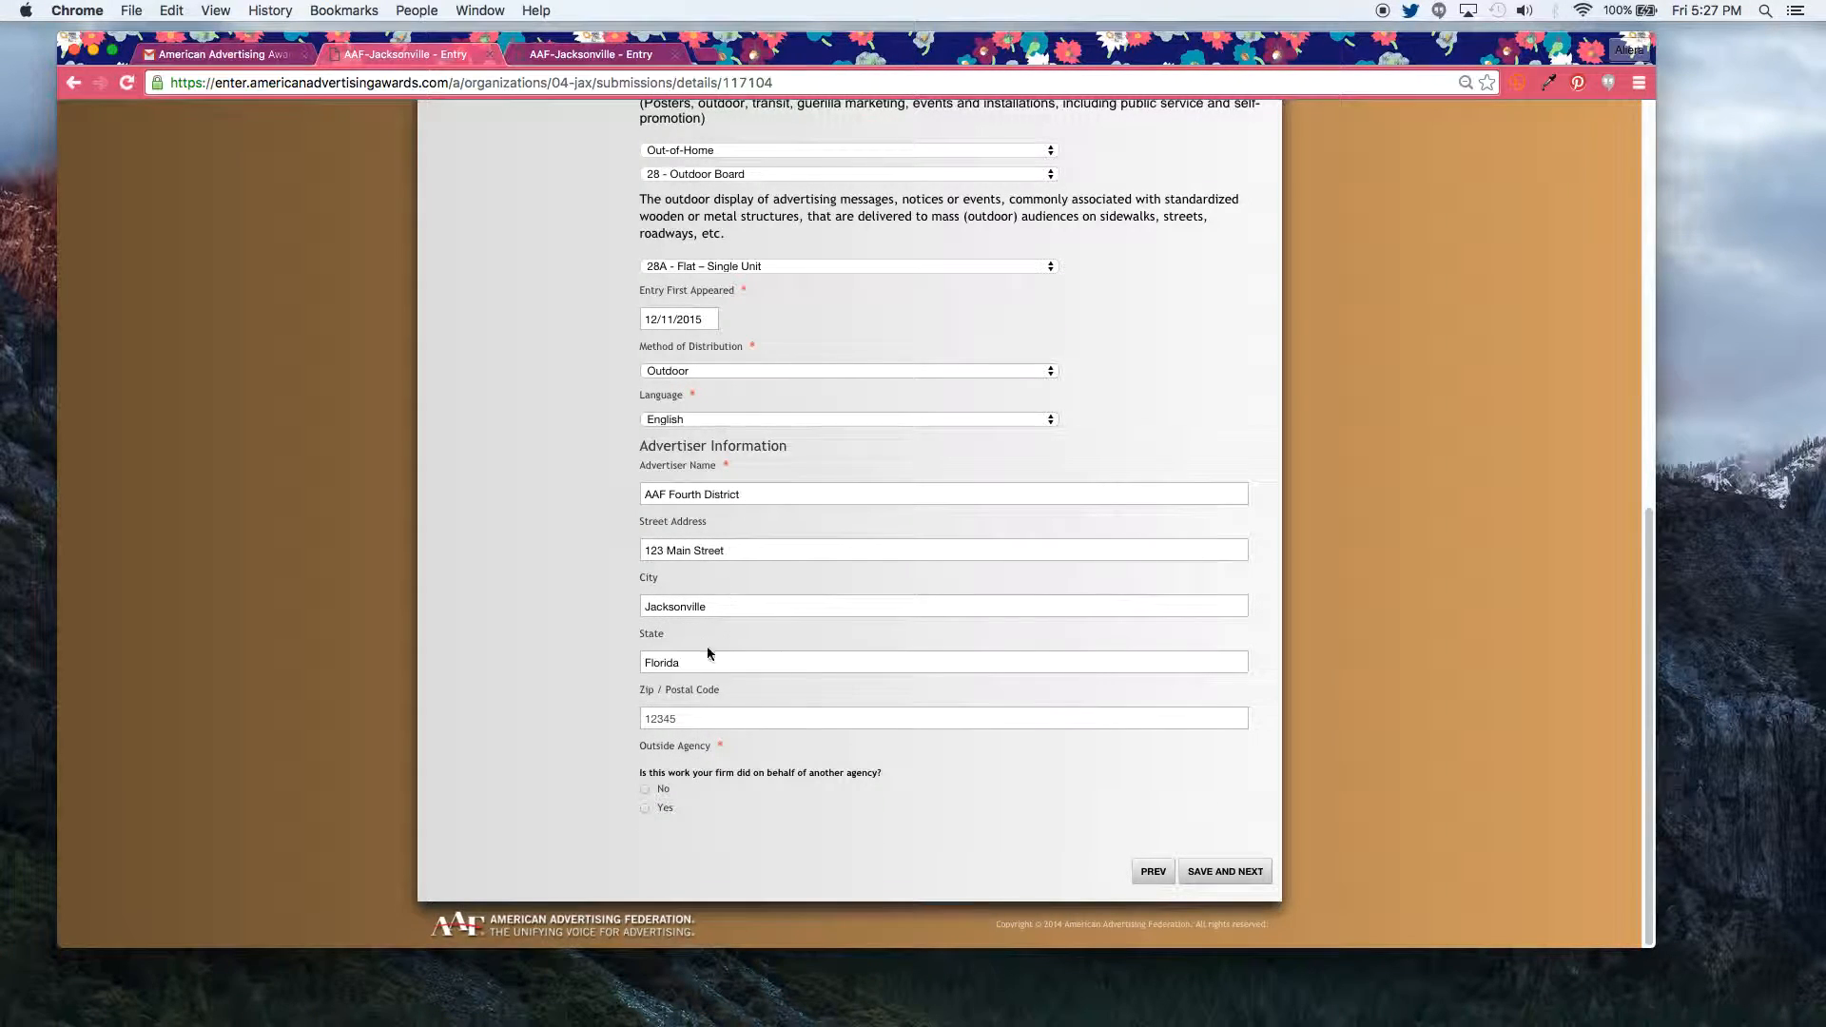
click(645, 790)
click(1217, 873)
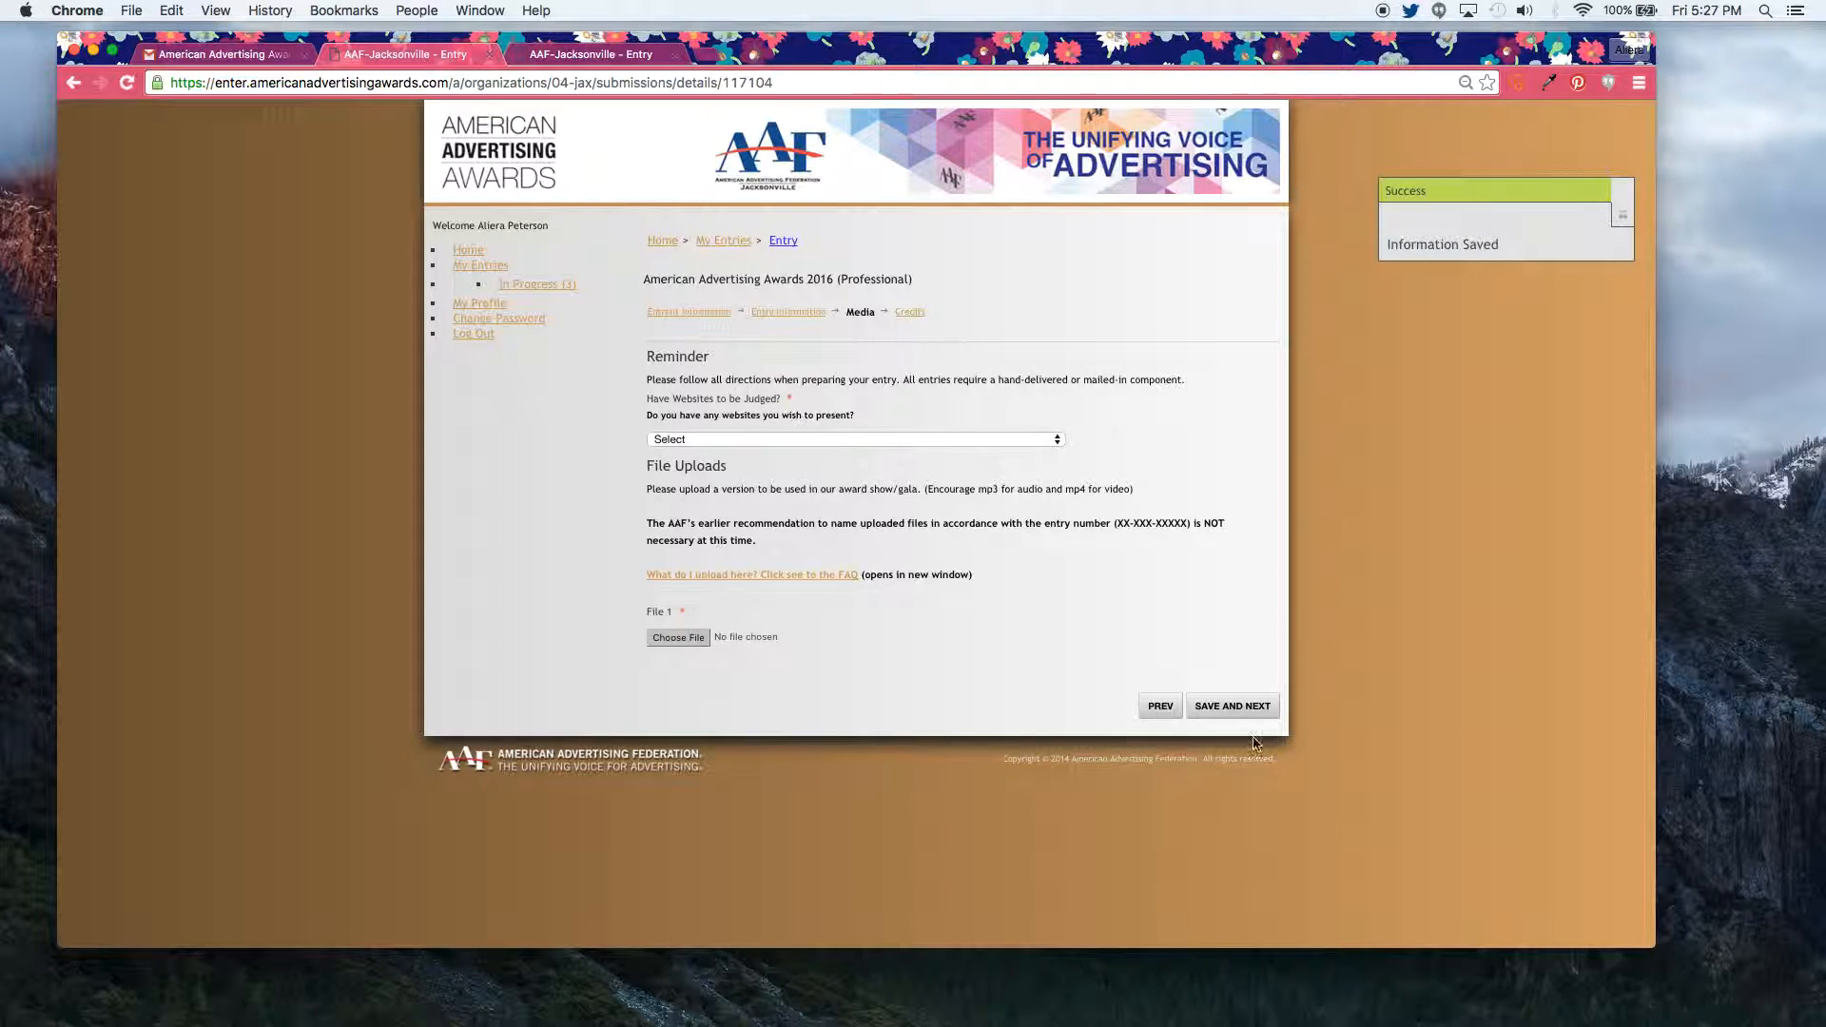
click(1161, 708)
scroll(1608, 626, down, 6)
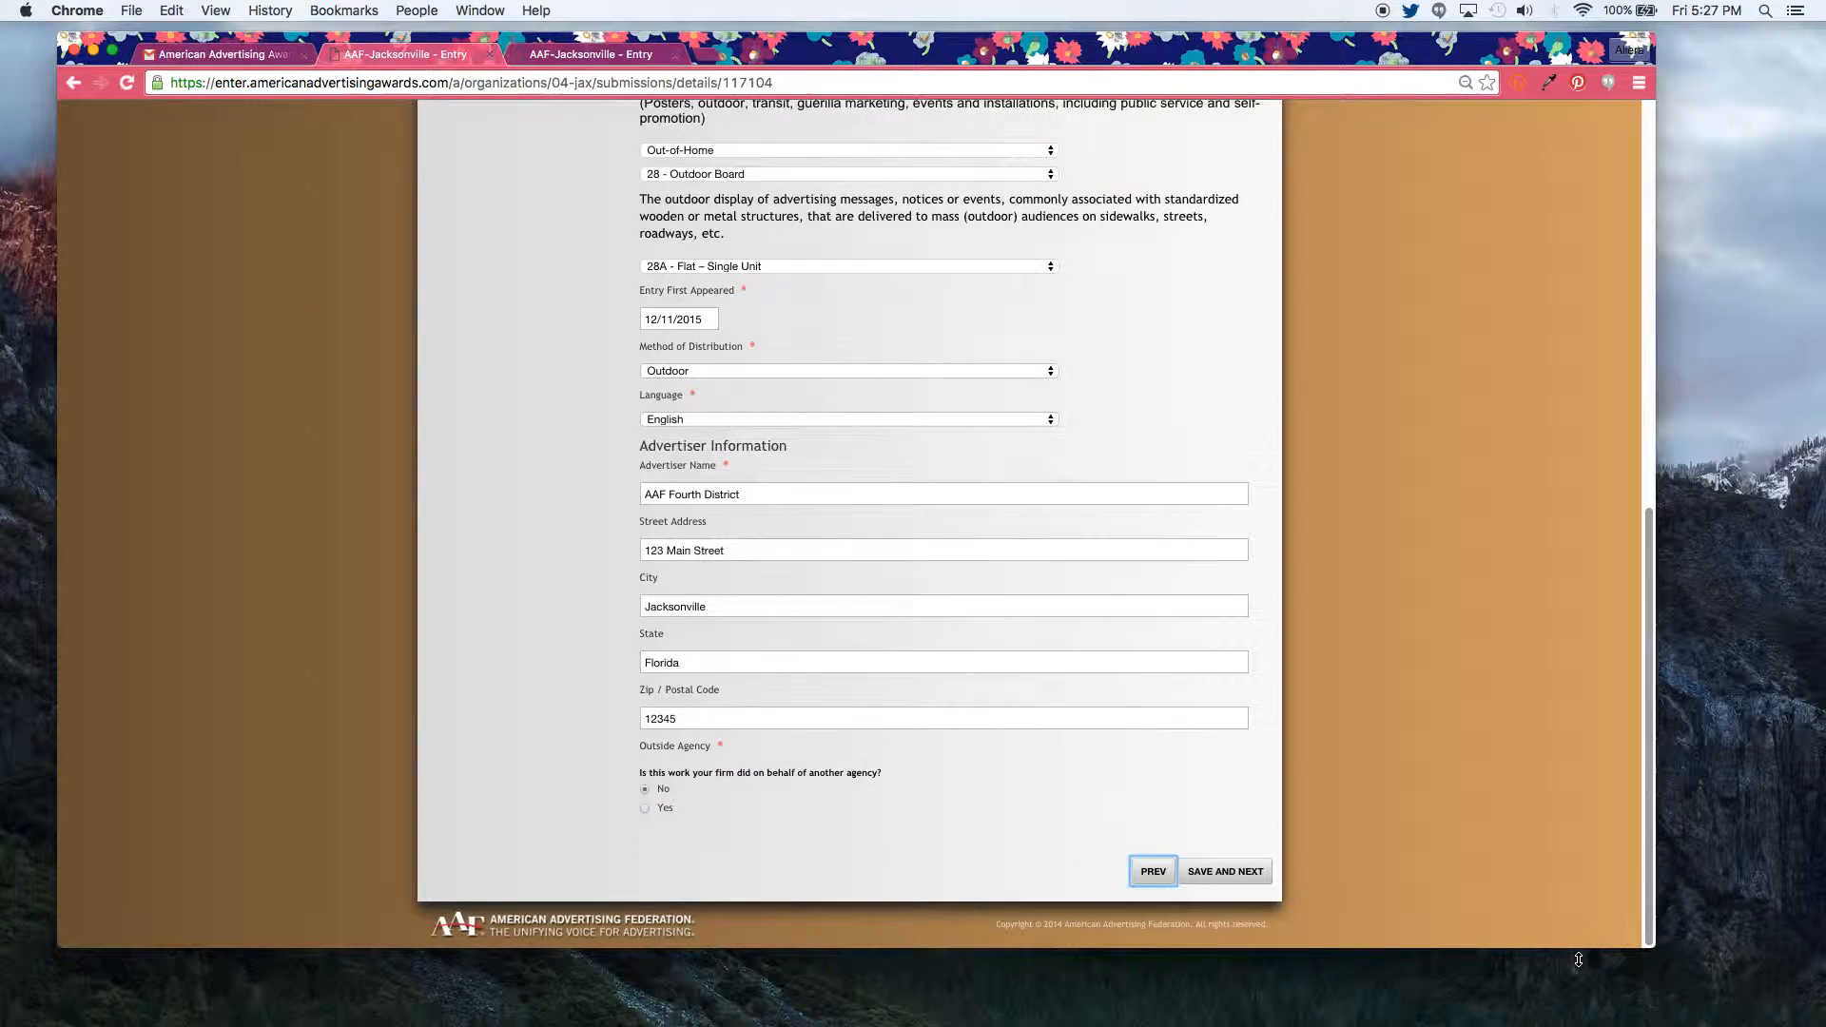
click(1152, 872)
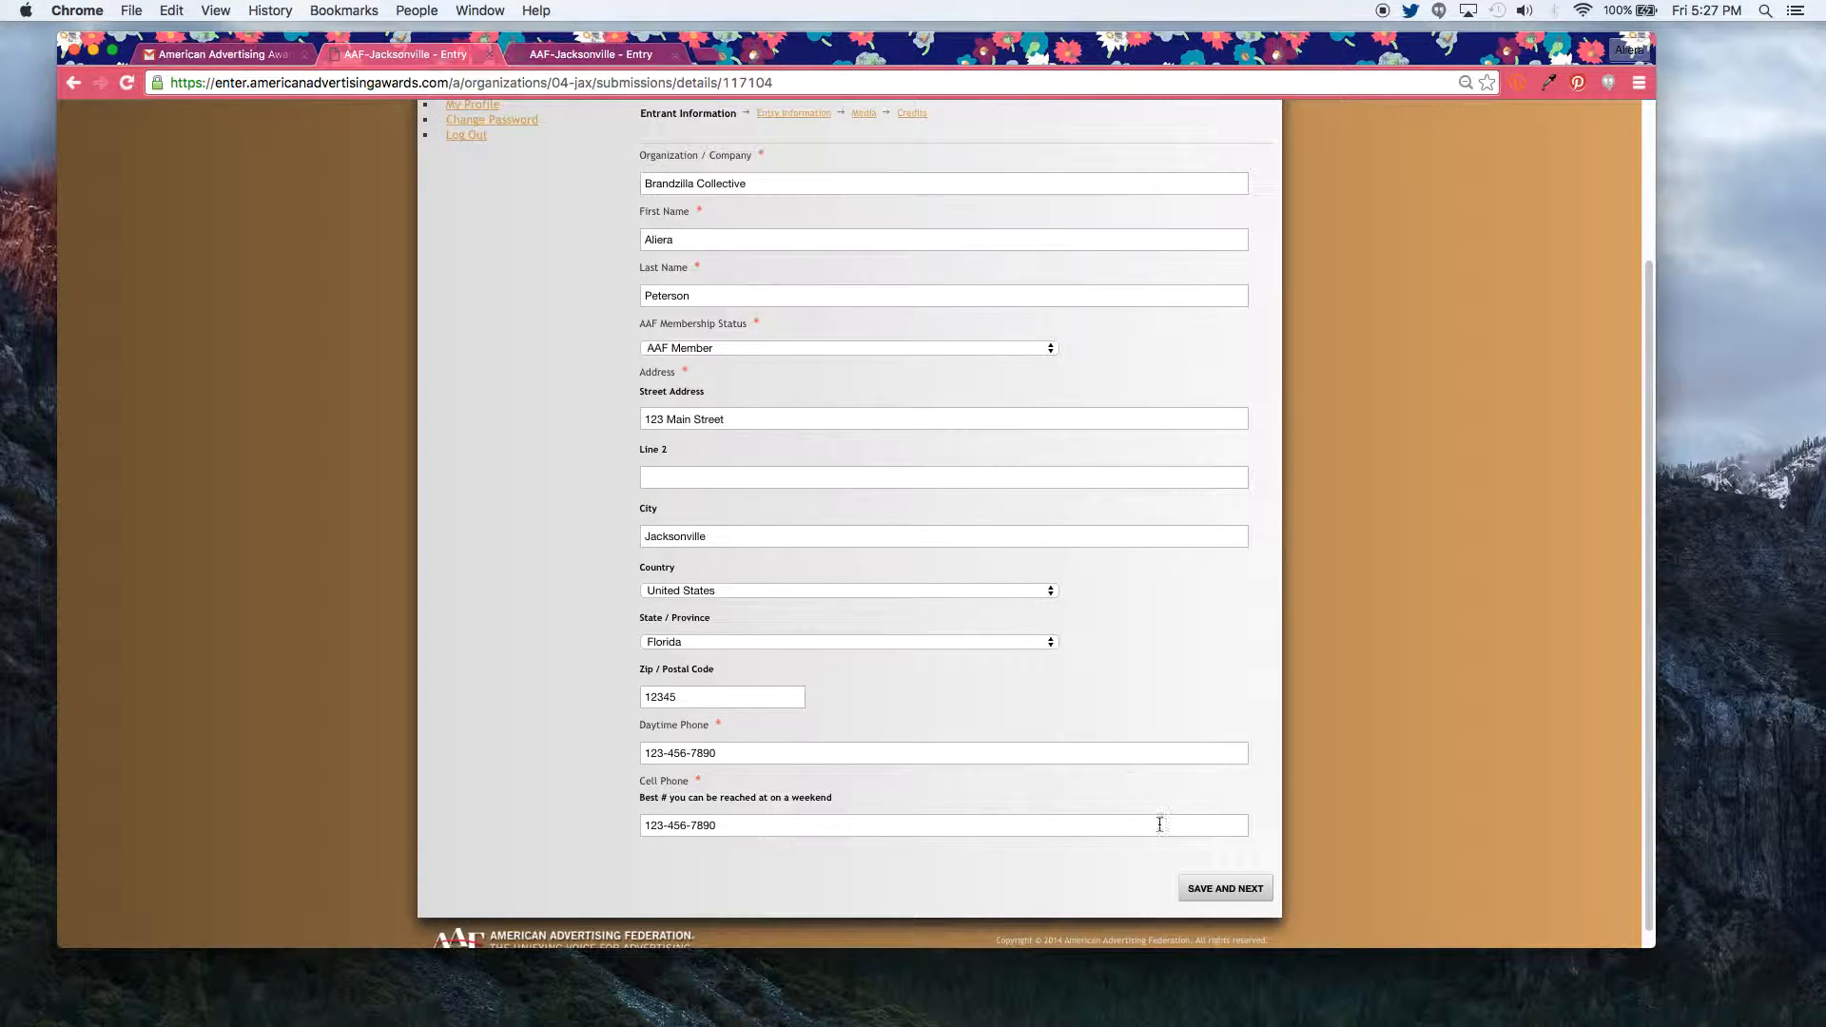
click(1216, 889)
drag(1648, 472, 1613, 801)
click(1225, 872)
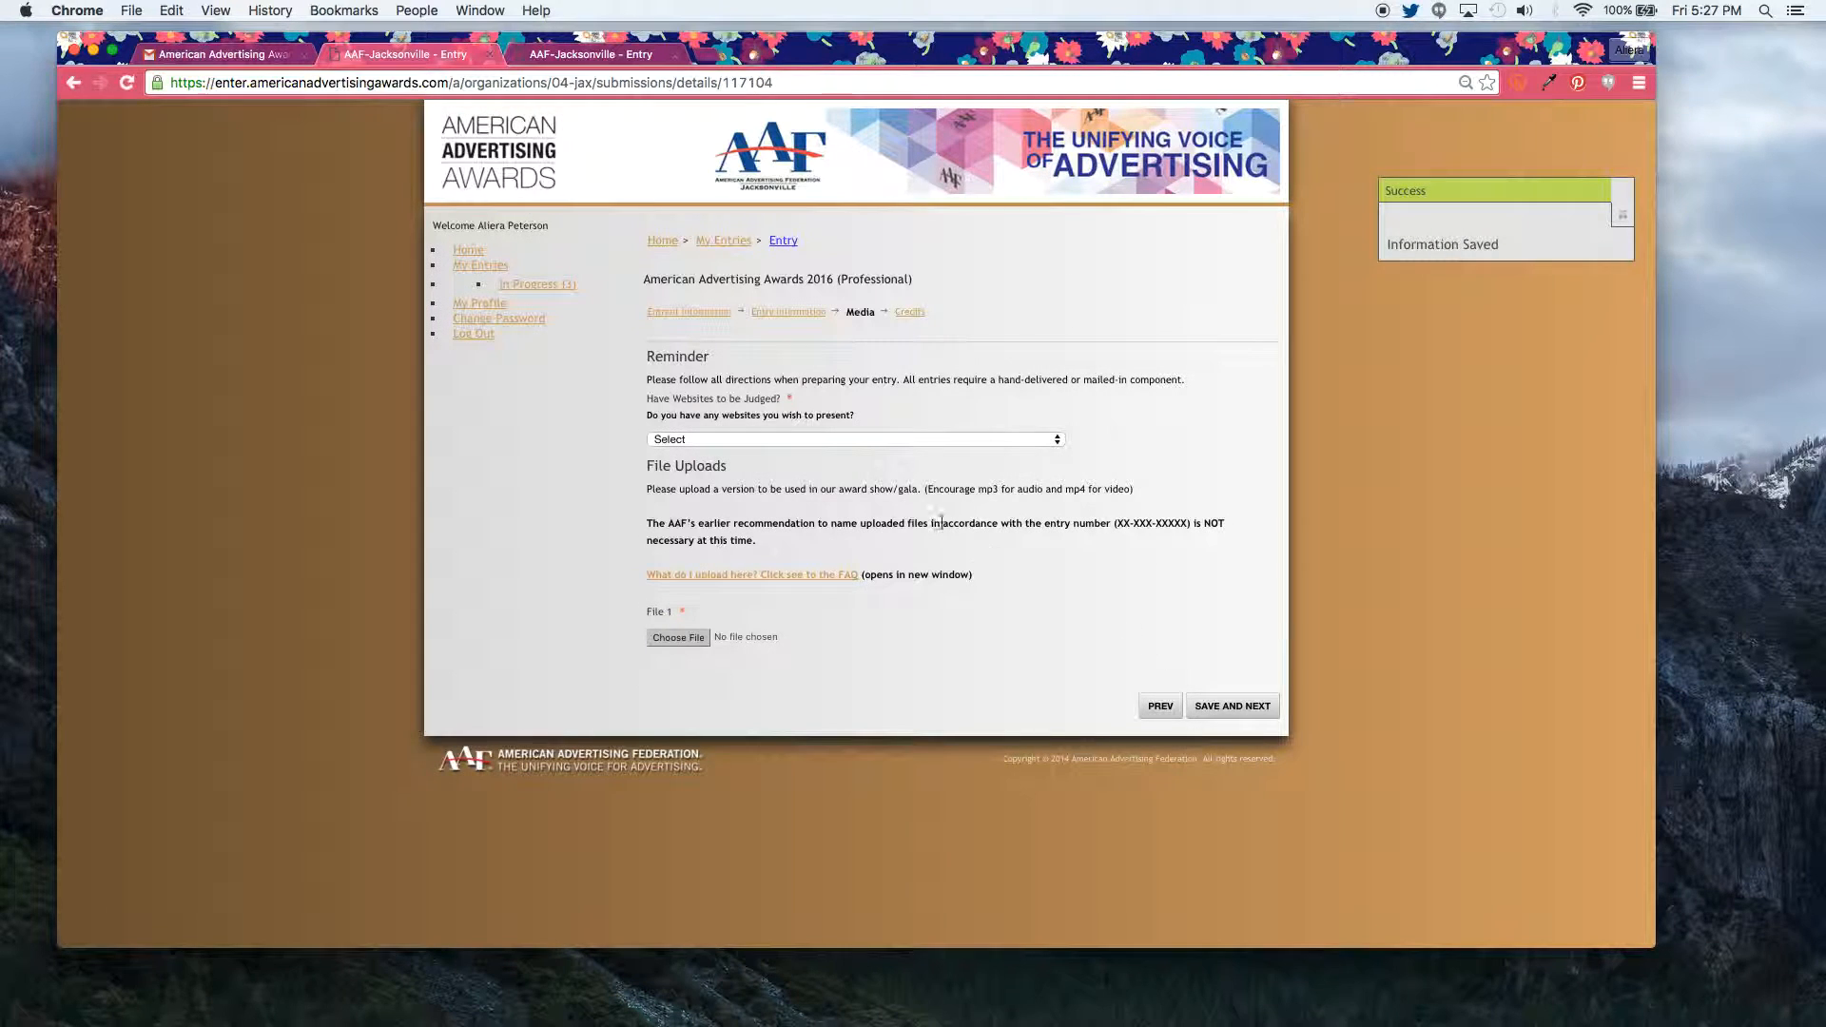
Step: Answer No to websites to be judged and upload MakingMagicBillboard.png as the entry file
click(799, 443)
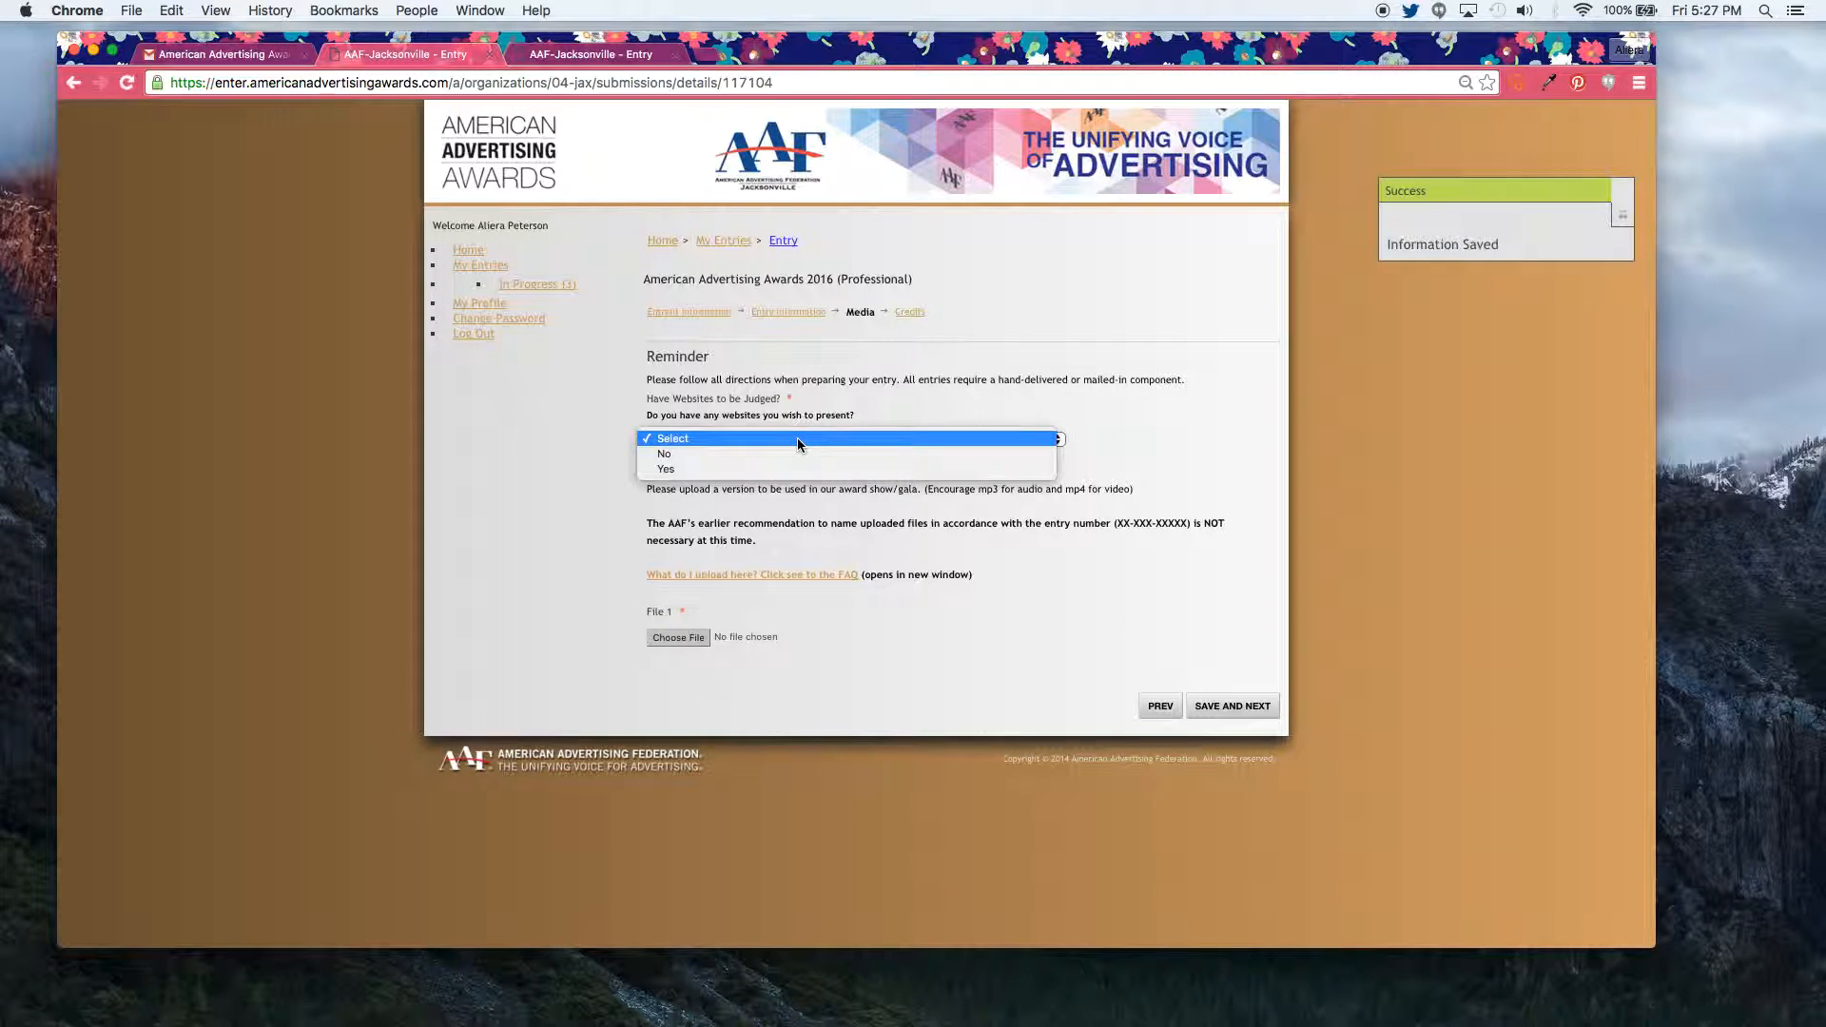
click(787, 451)
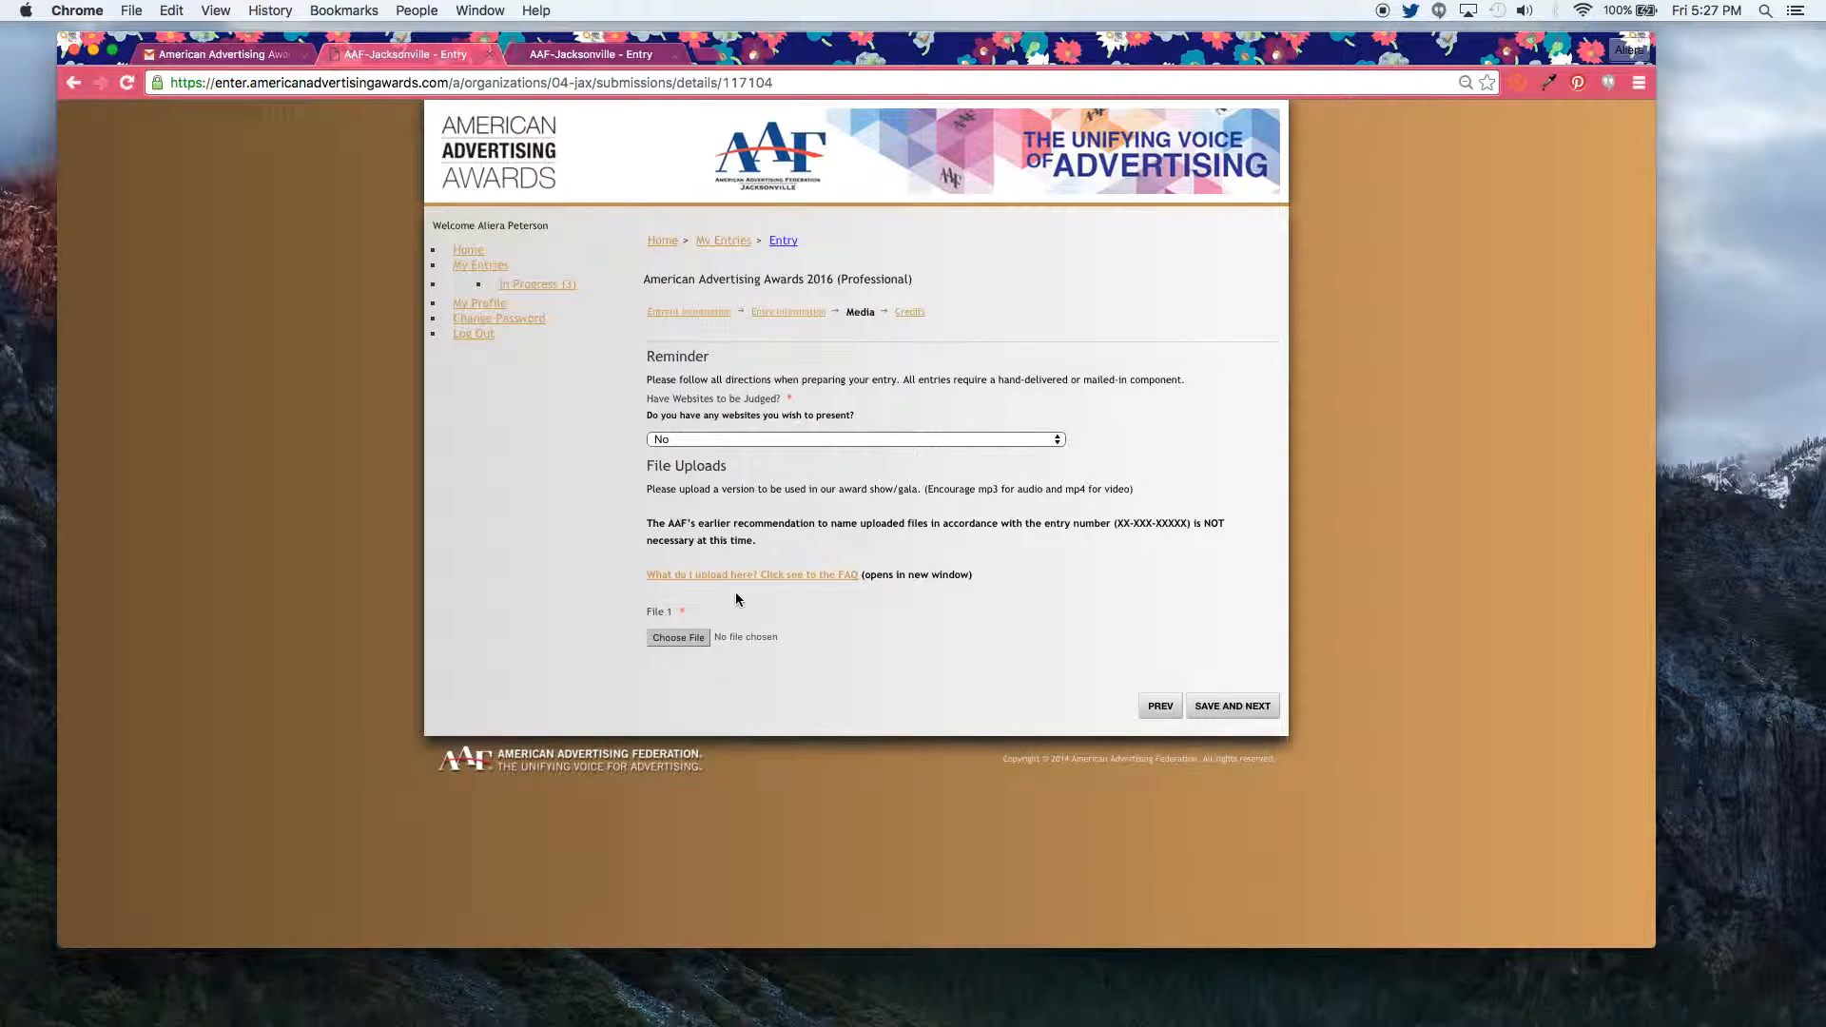
click(687, 636)
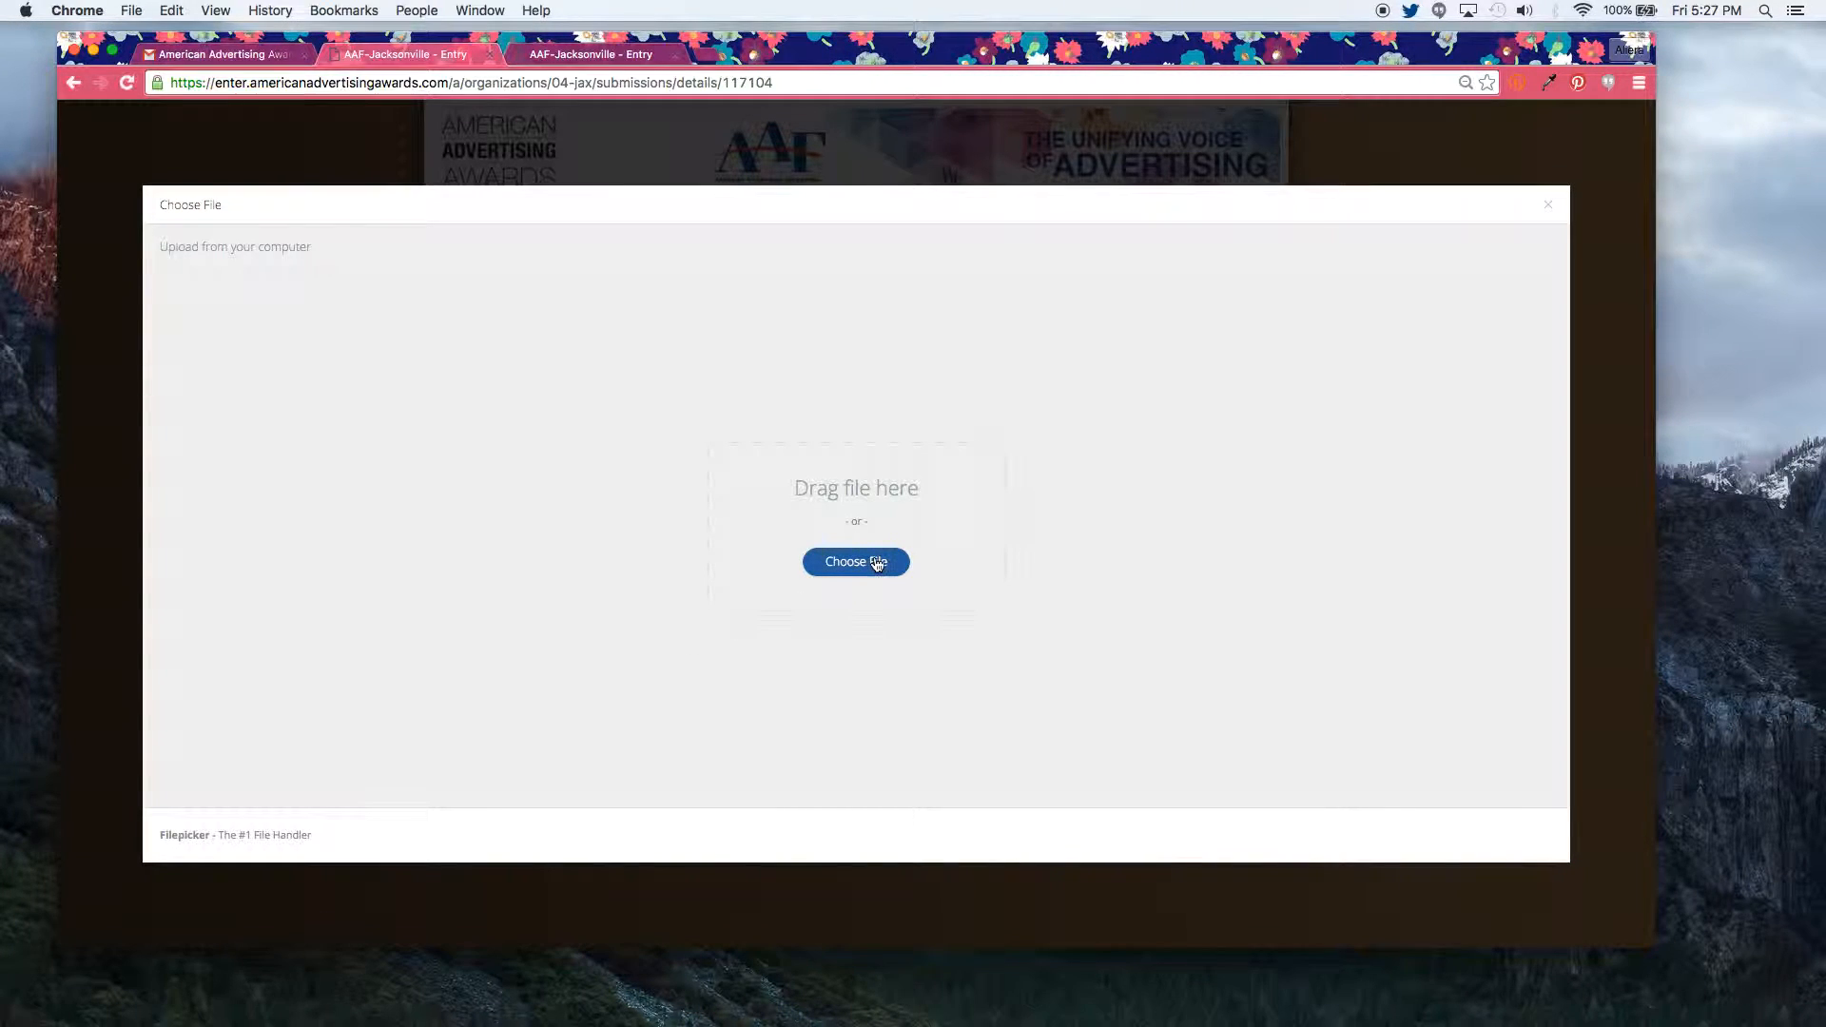
click(877, 563)
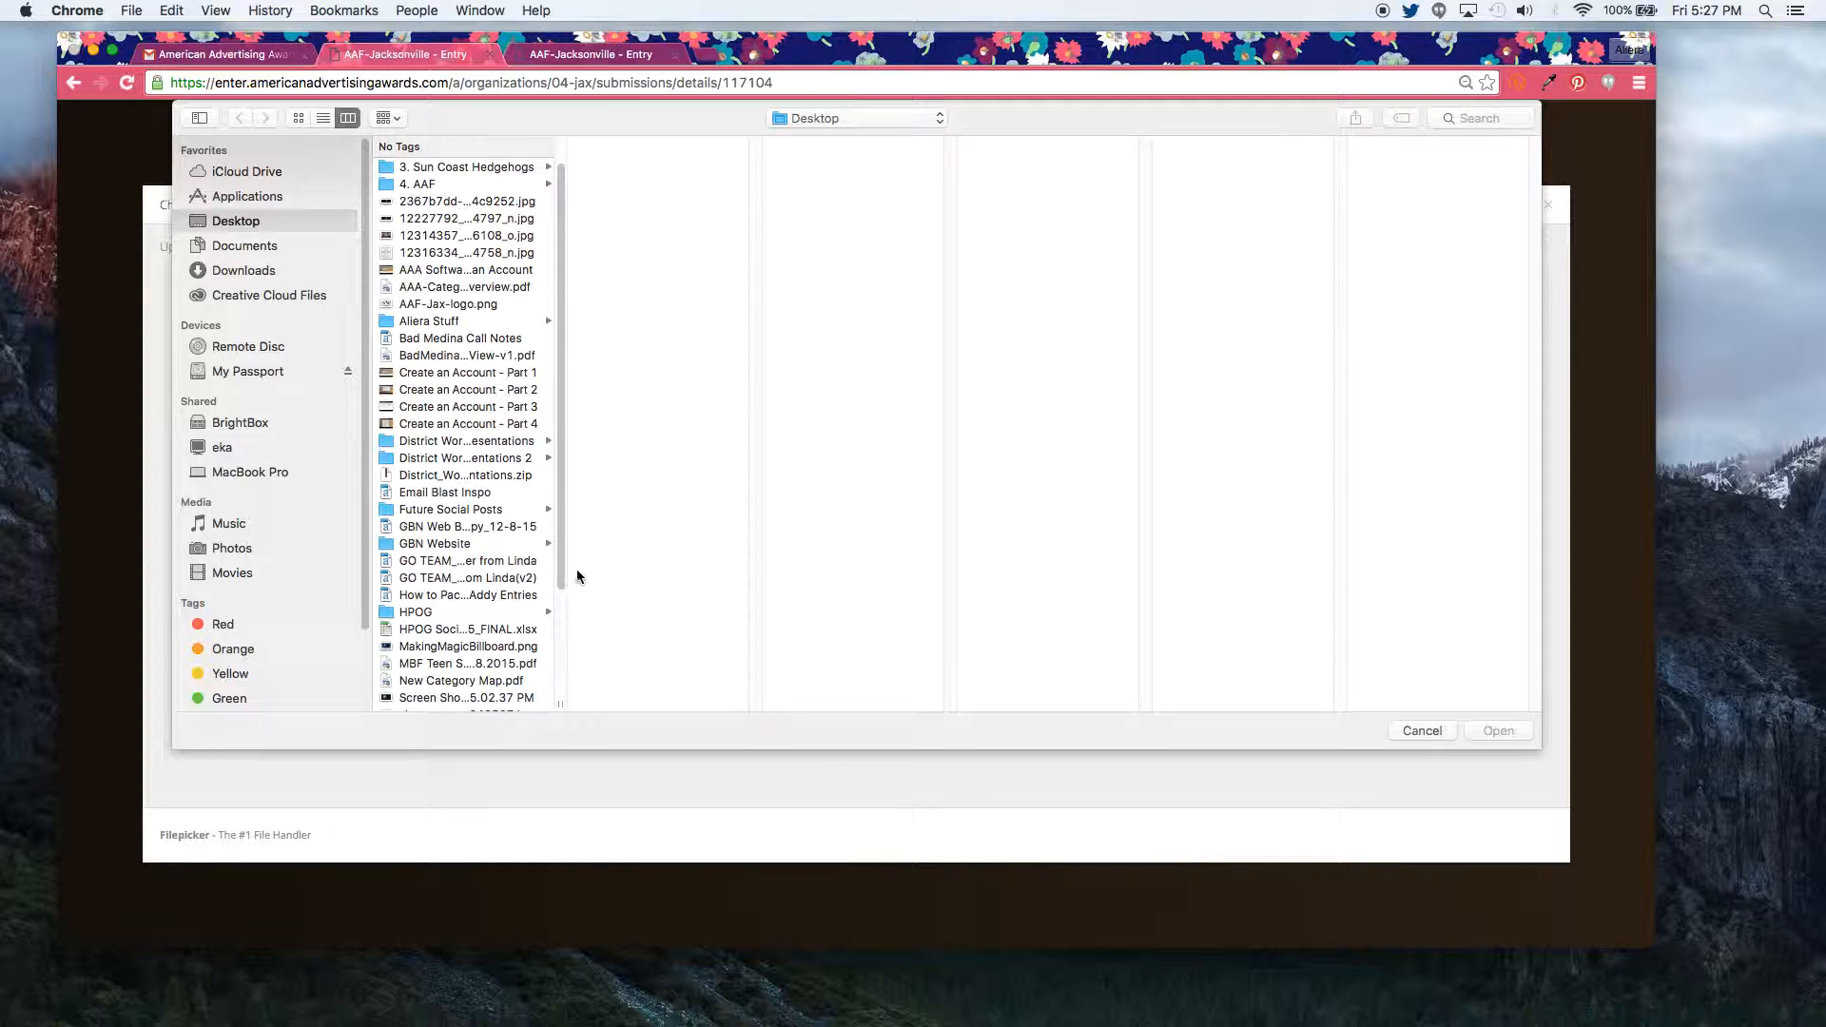
click(507, 646)
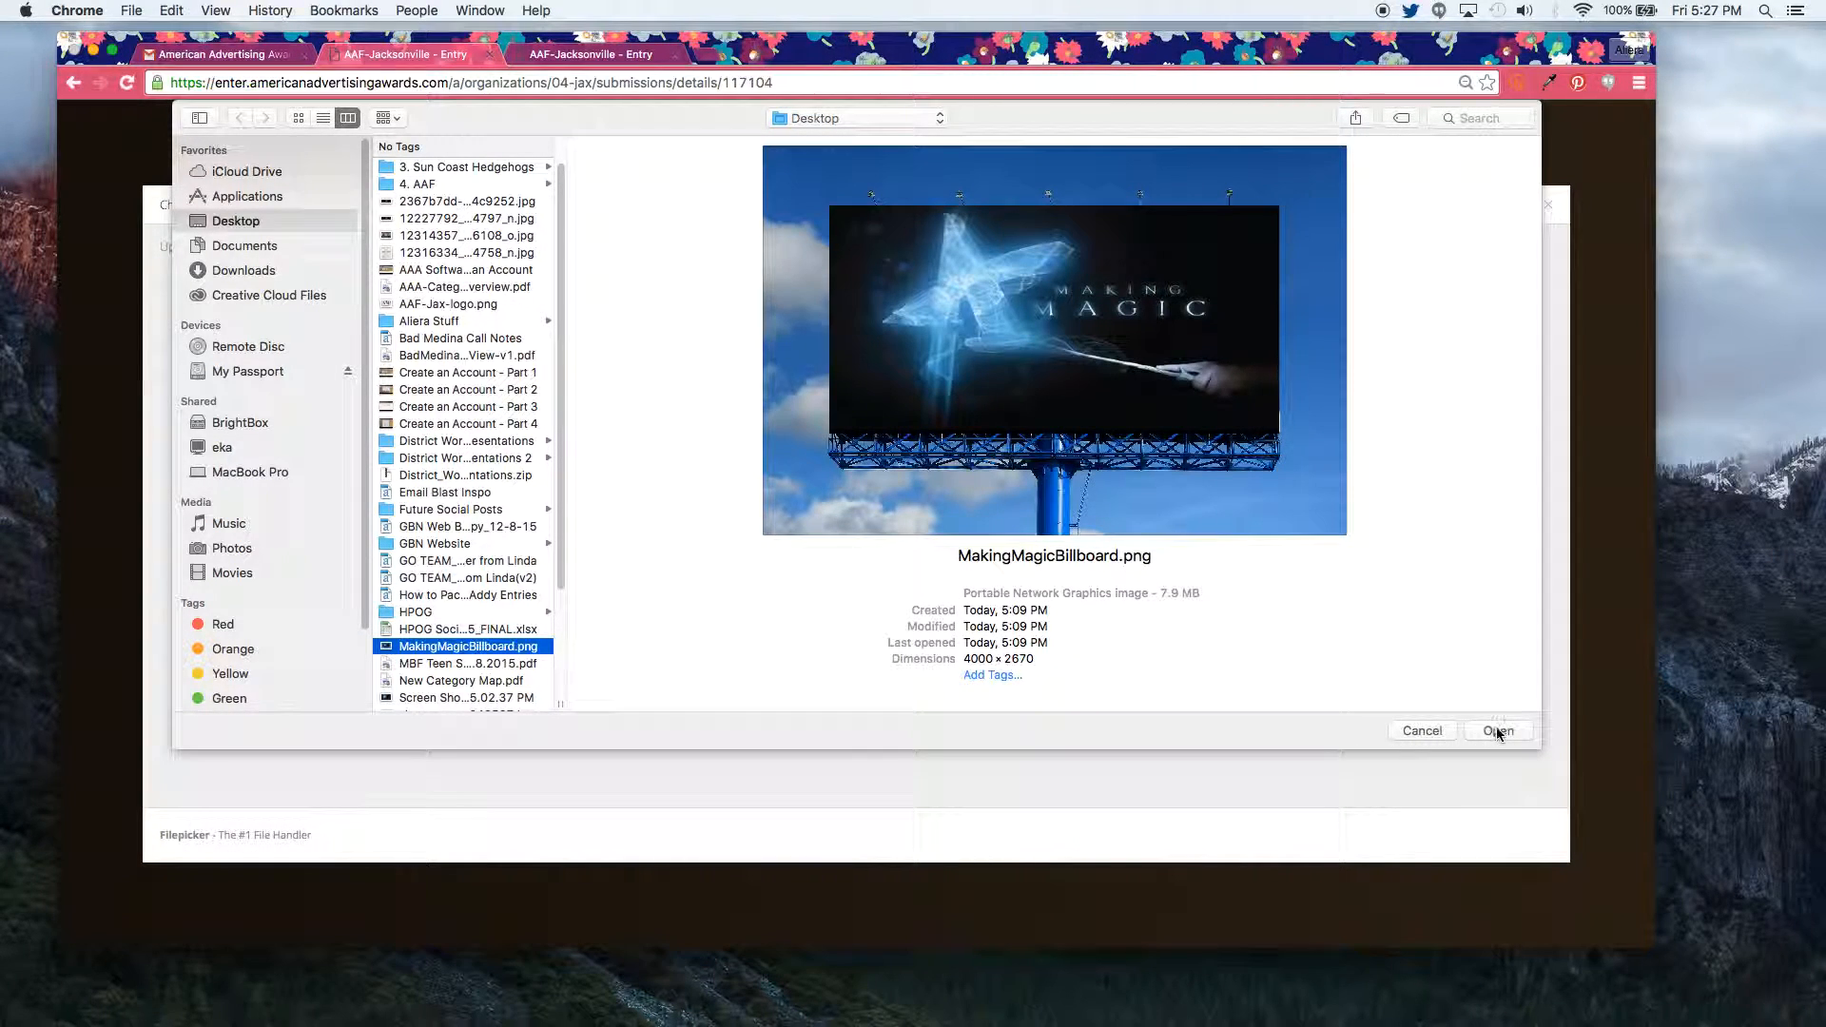
click(1498, 730)
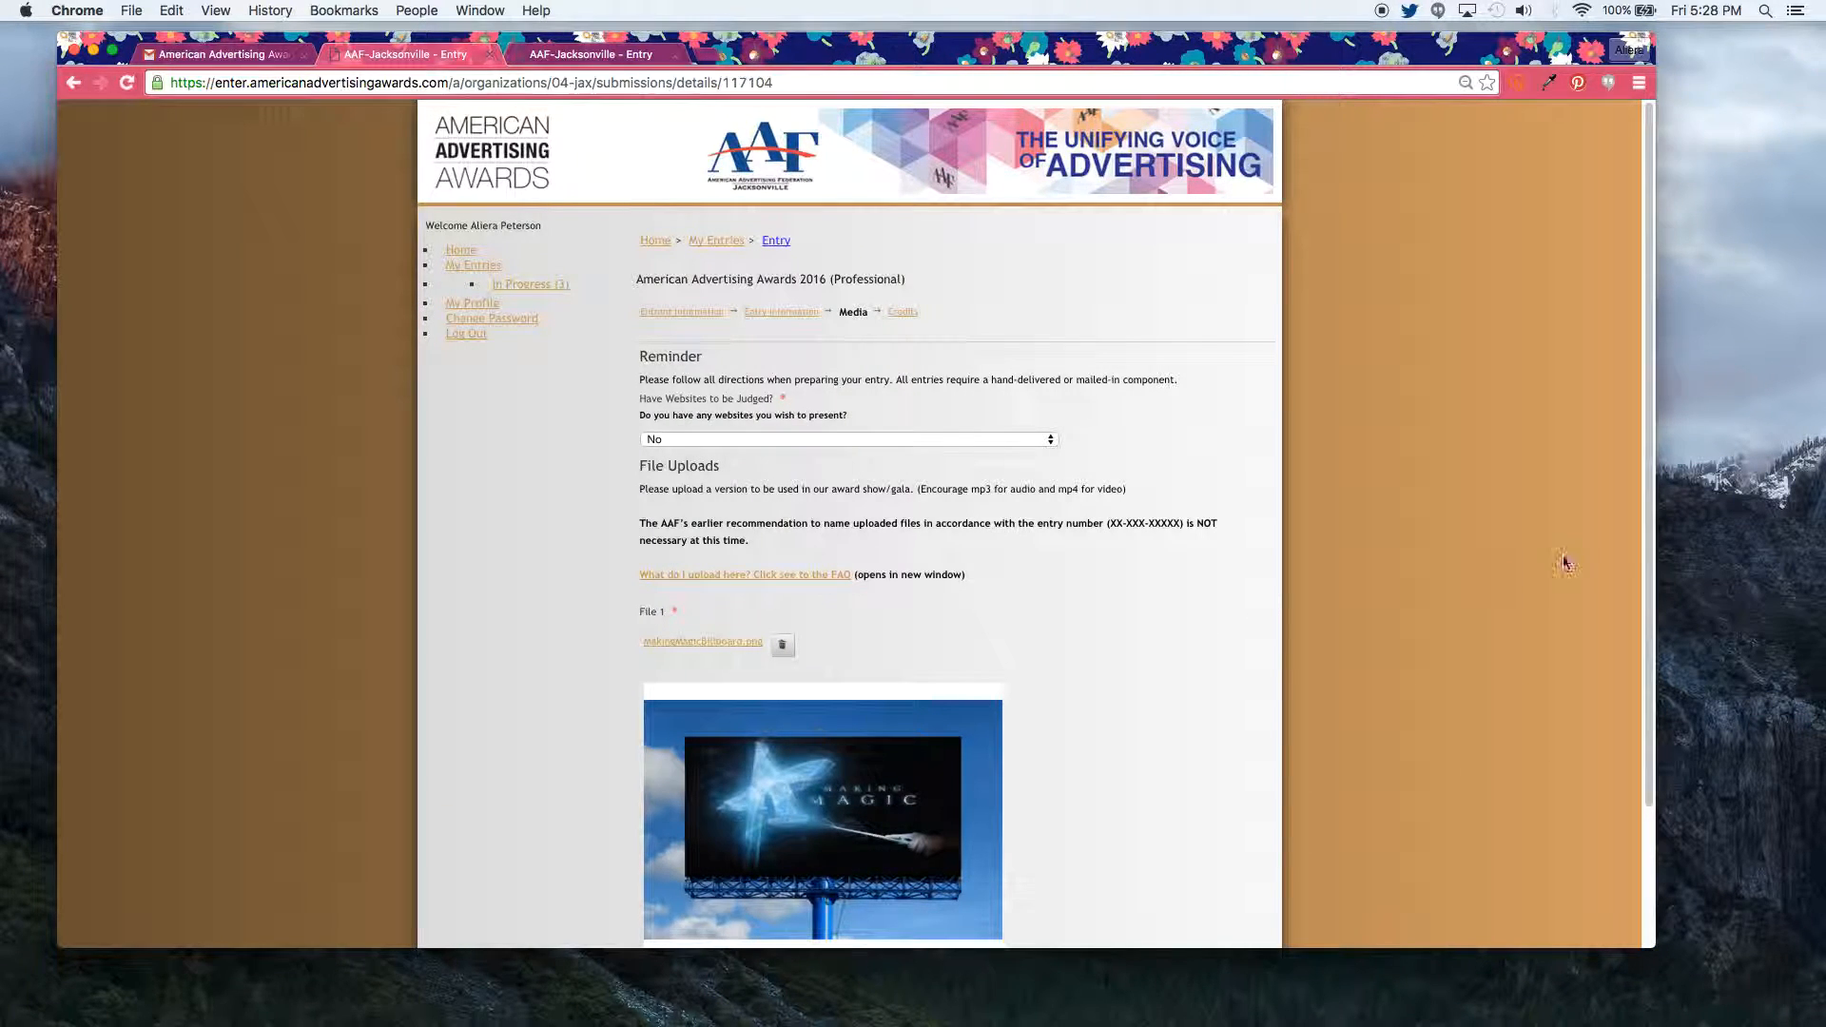
drag(1650, 546, 1634, 695)
Step: Enter Credit 1 with the saved name, title 'Founder & CMO' and e-mail, with no further credit
click(1210, 880)
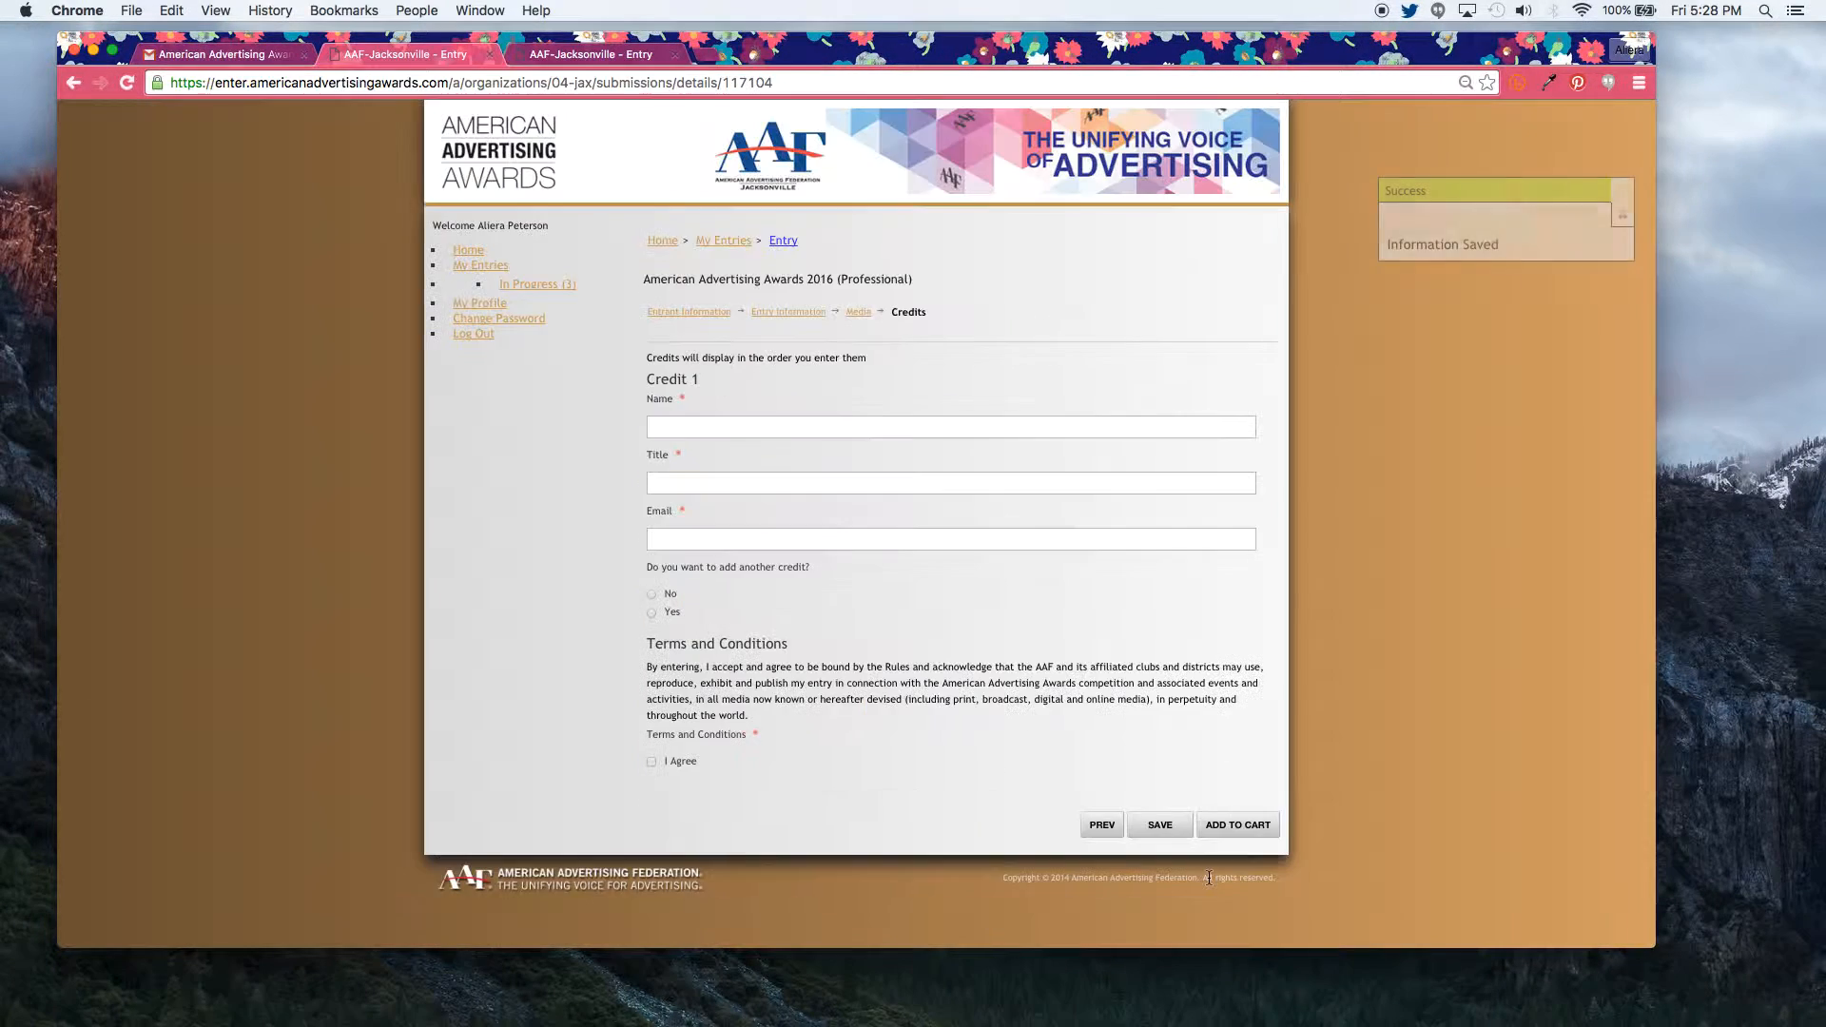
click(695, 429)
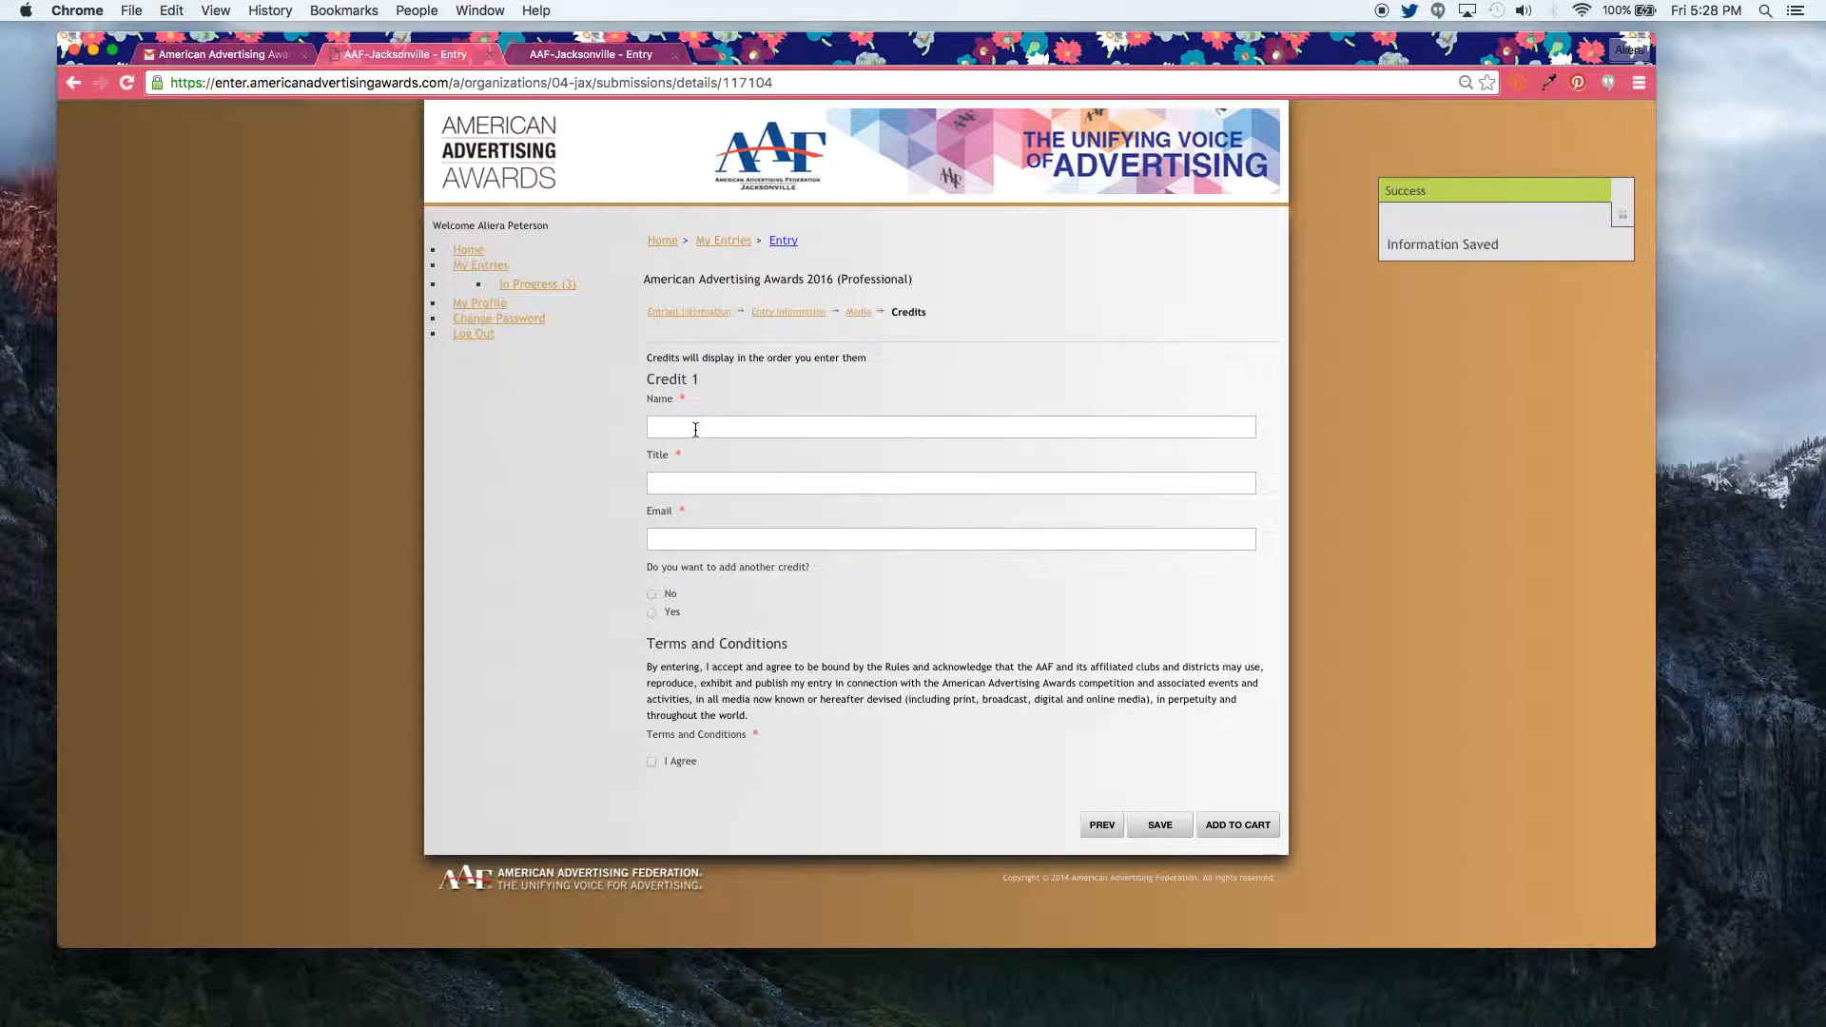
key(Down)
key(Down)
key(Return)
key(Tab)
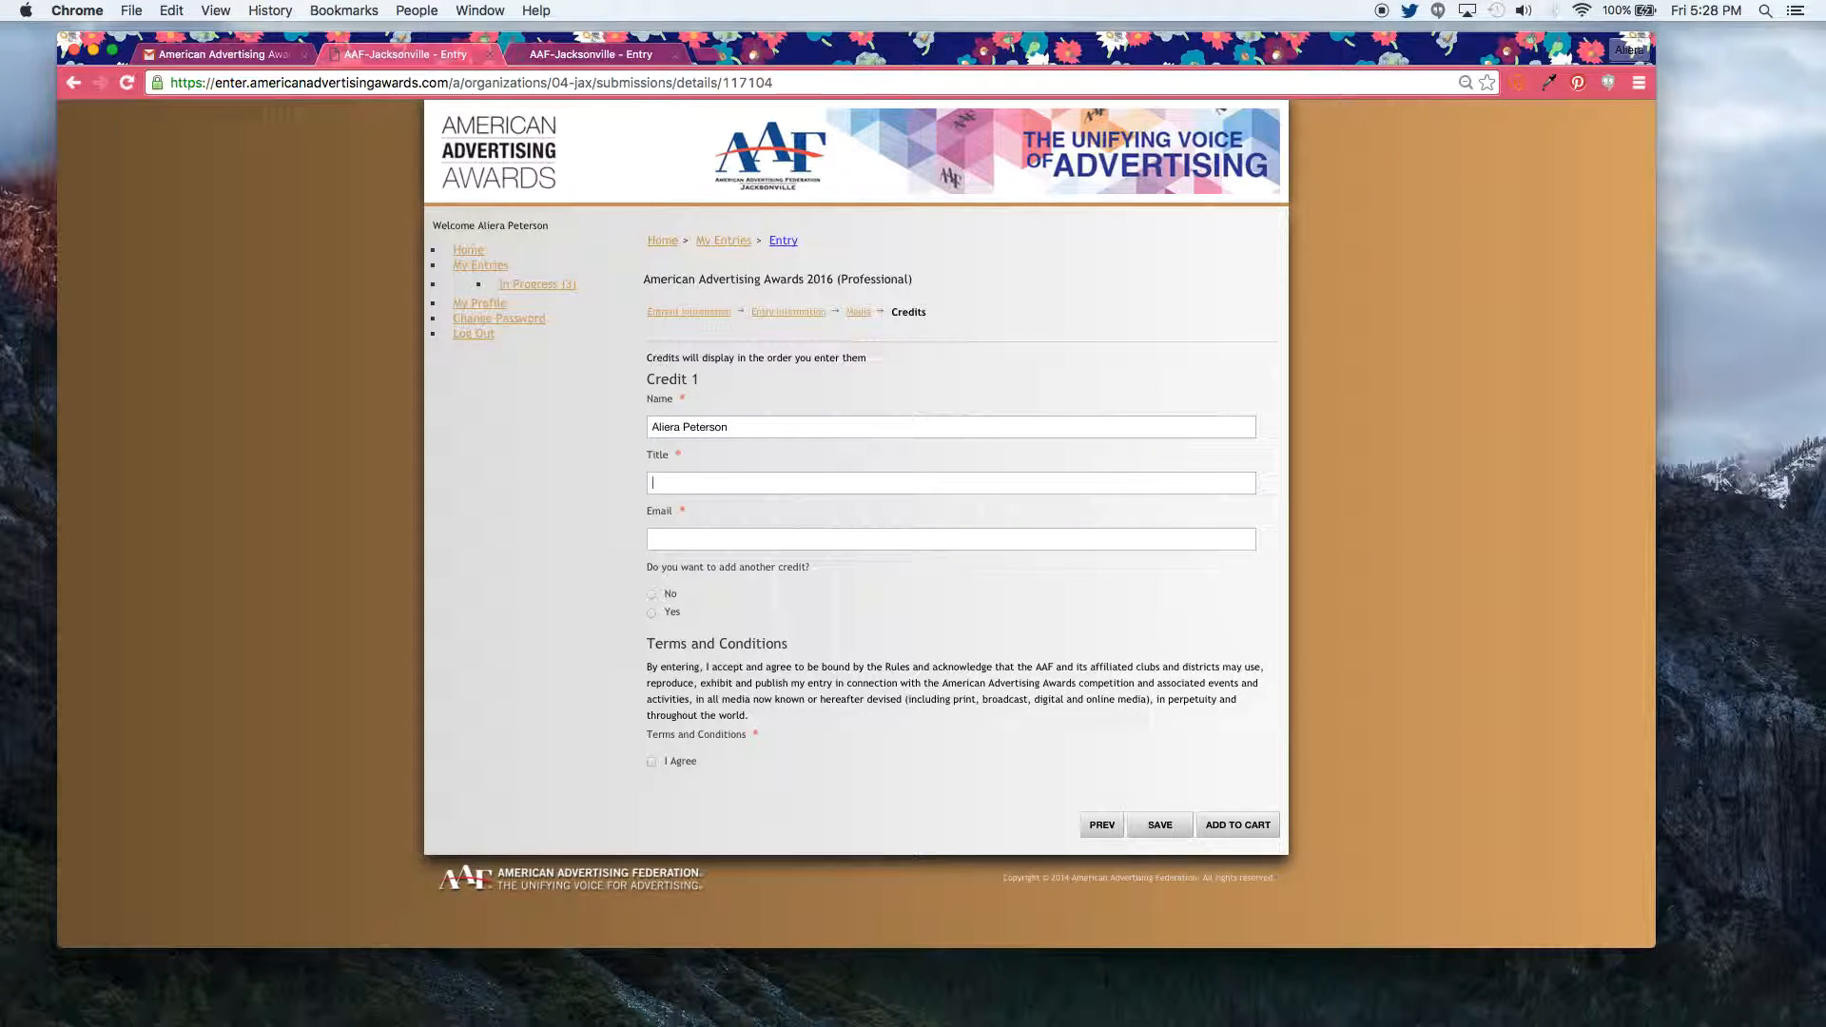
text(Founder & CMO)
key(Tab)
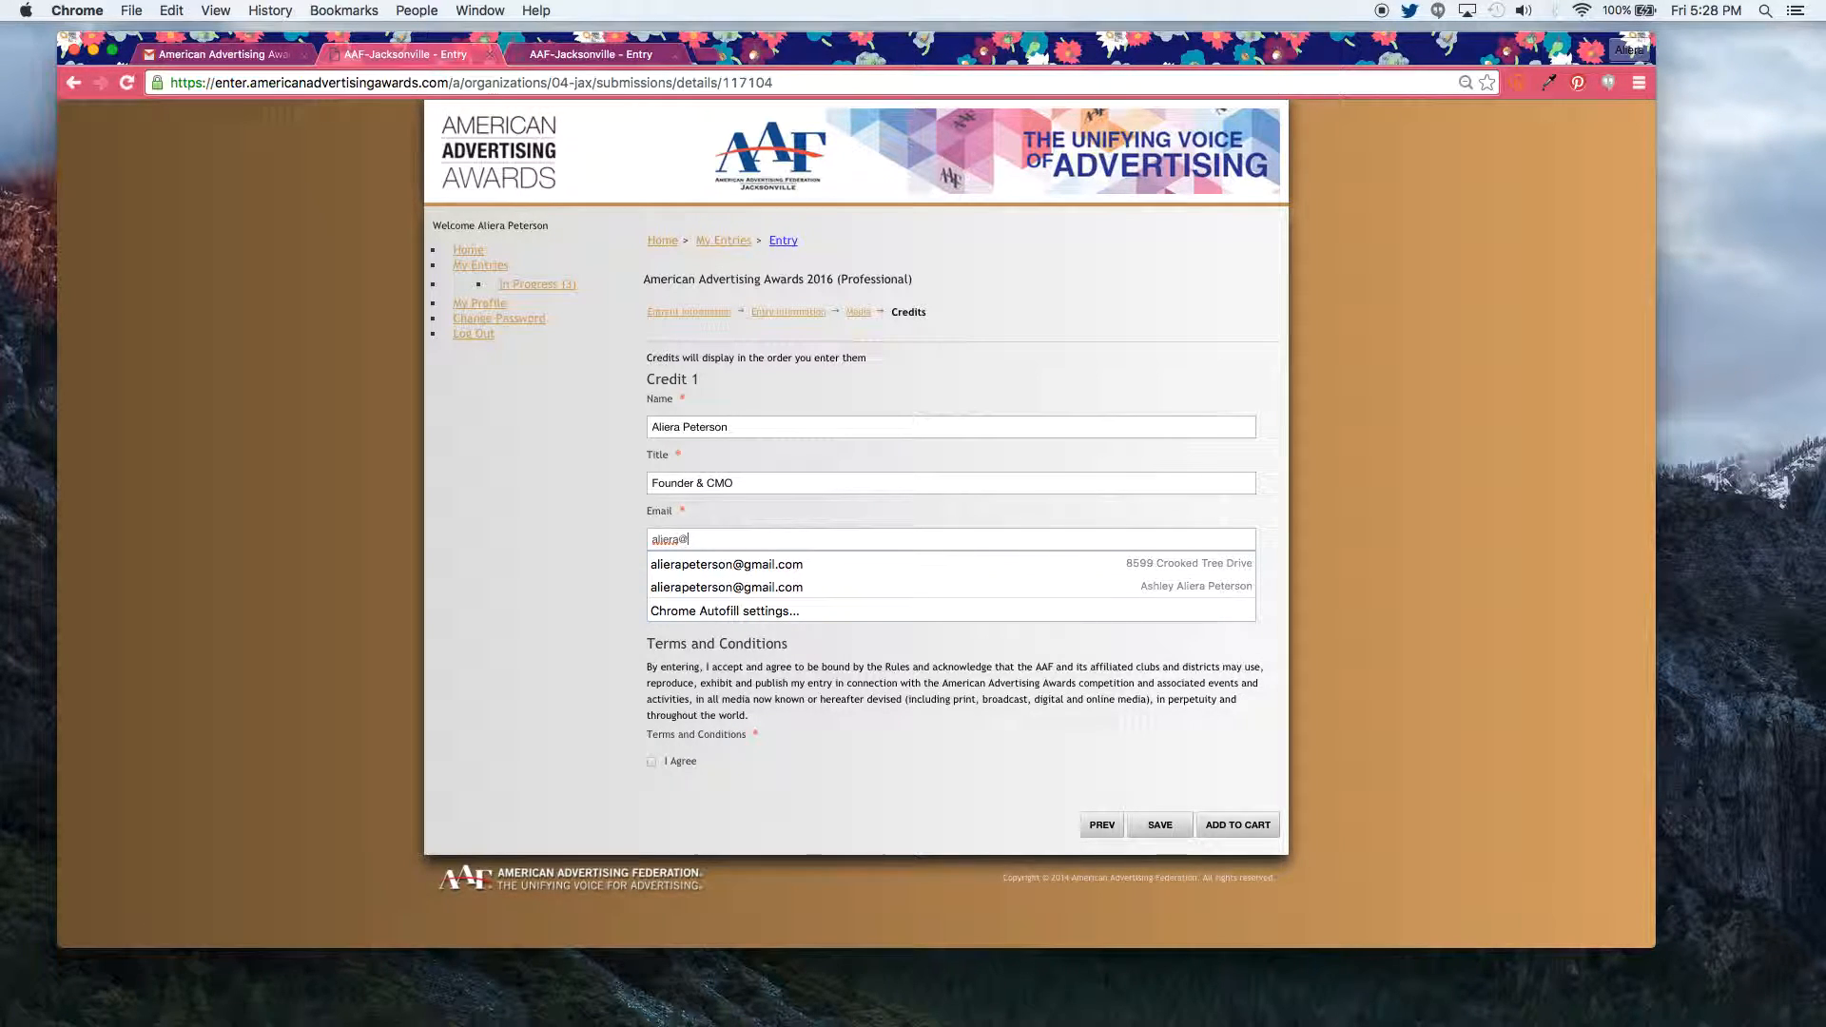
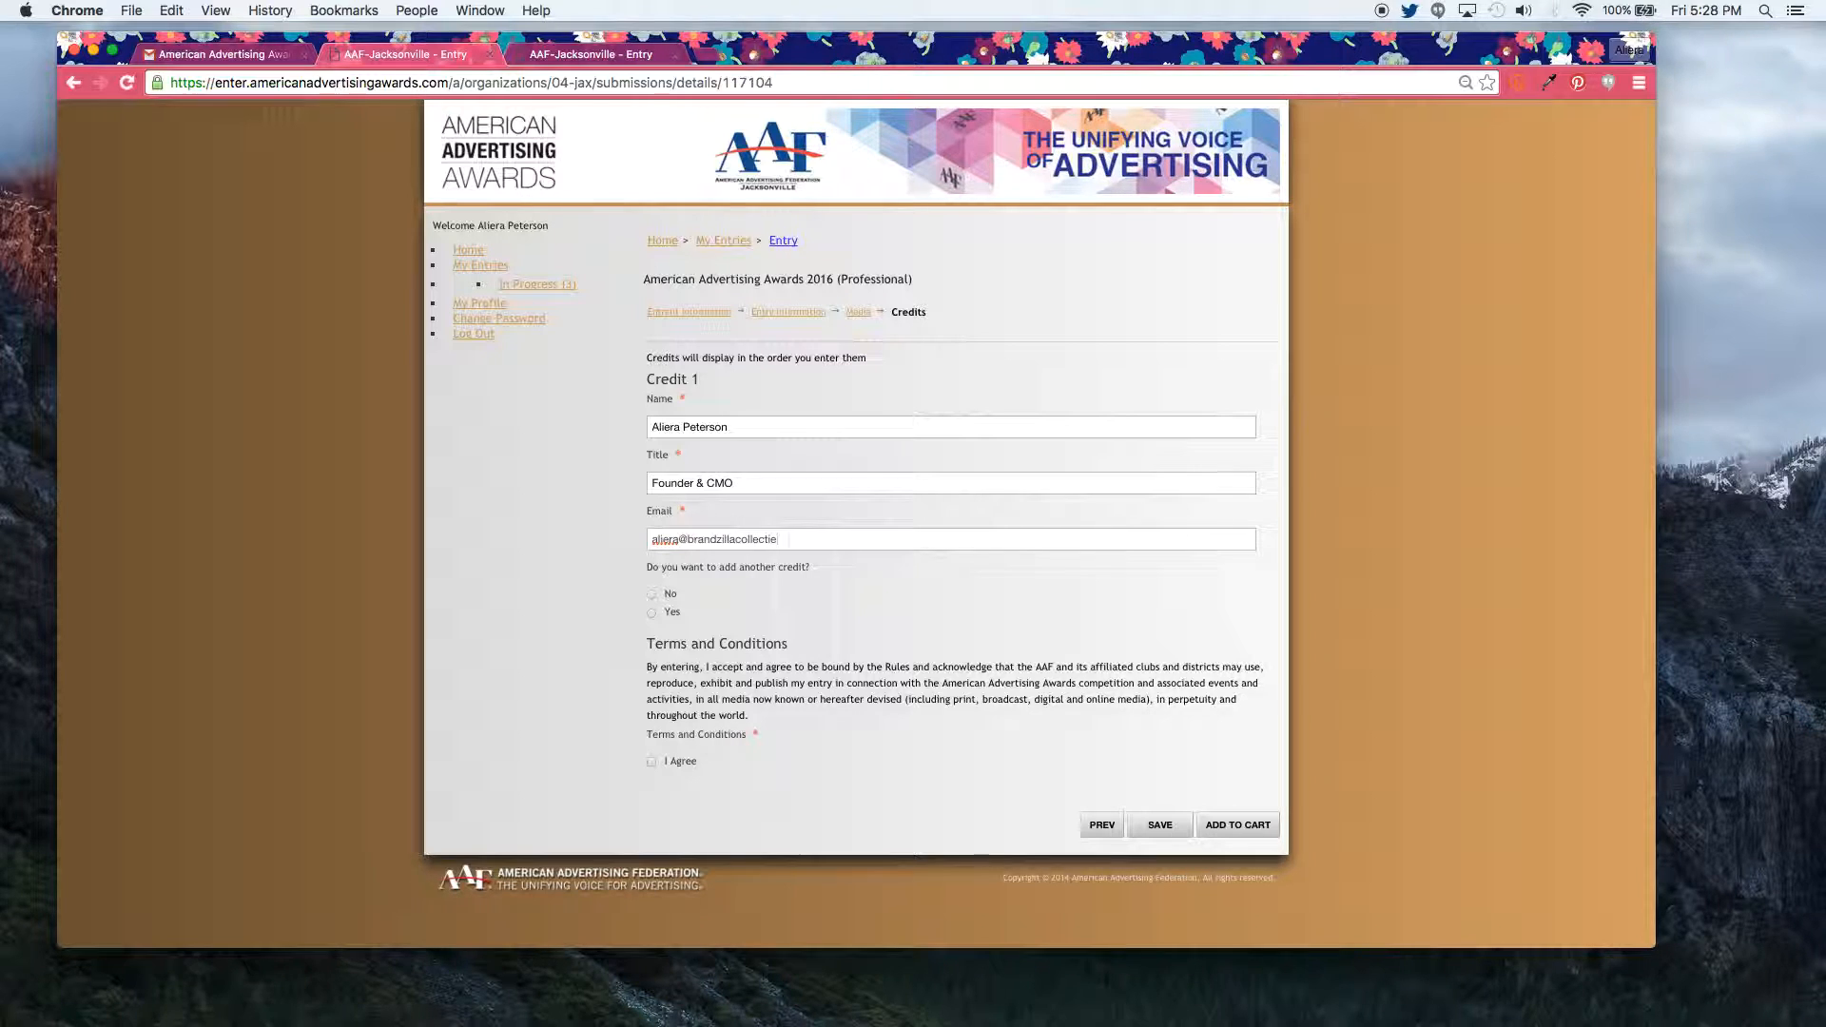
key(Tab)
key(space)
Step: Accept the terms and conditions, save the credits, and add the entry to the cart
click(653, 761)
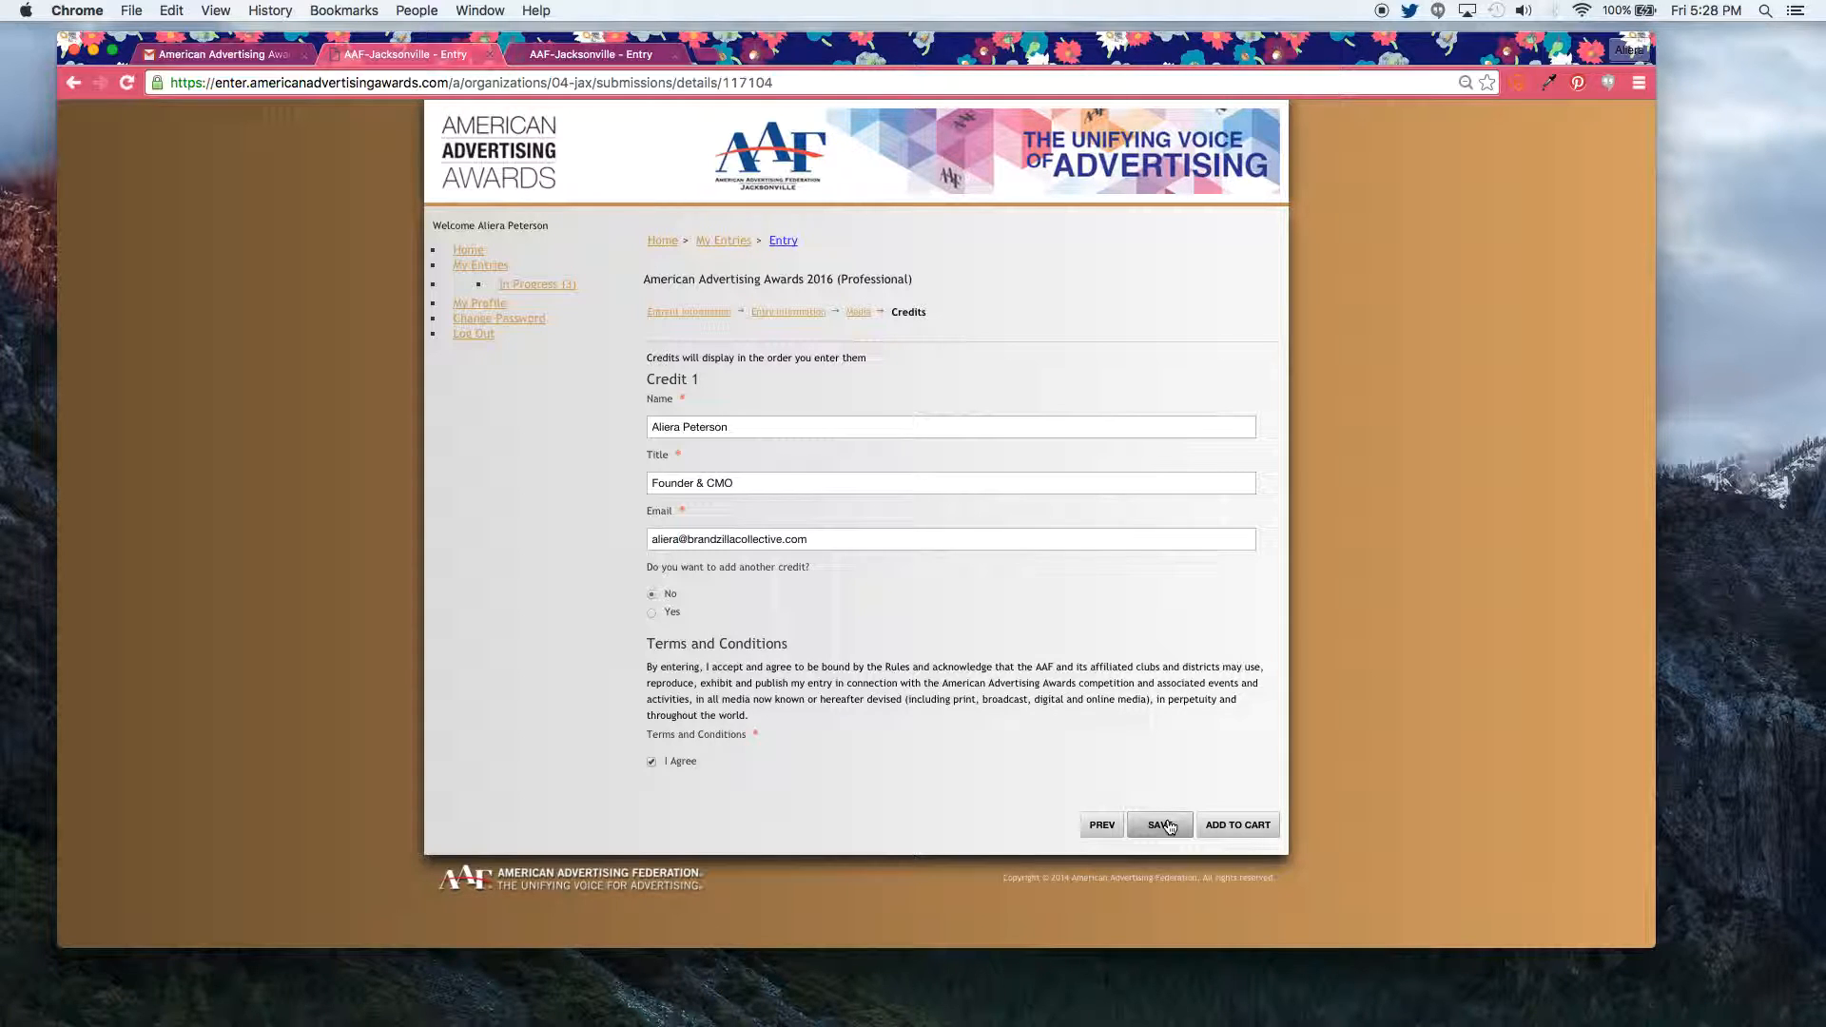
click(1169, 827)
click(1167, 834)
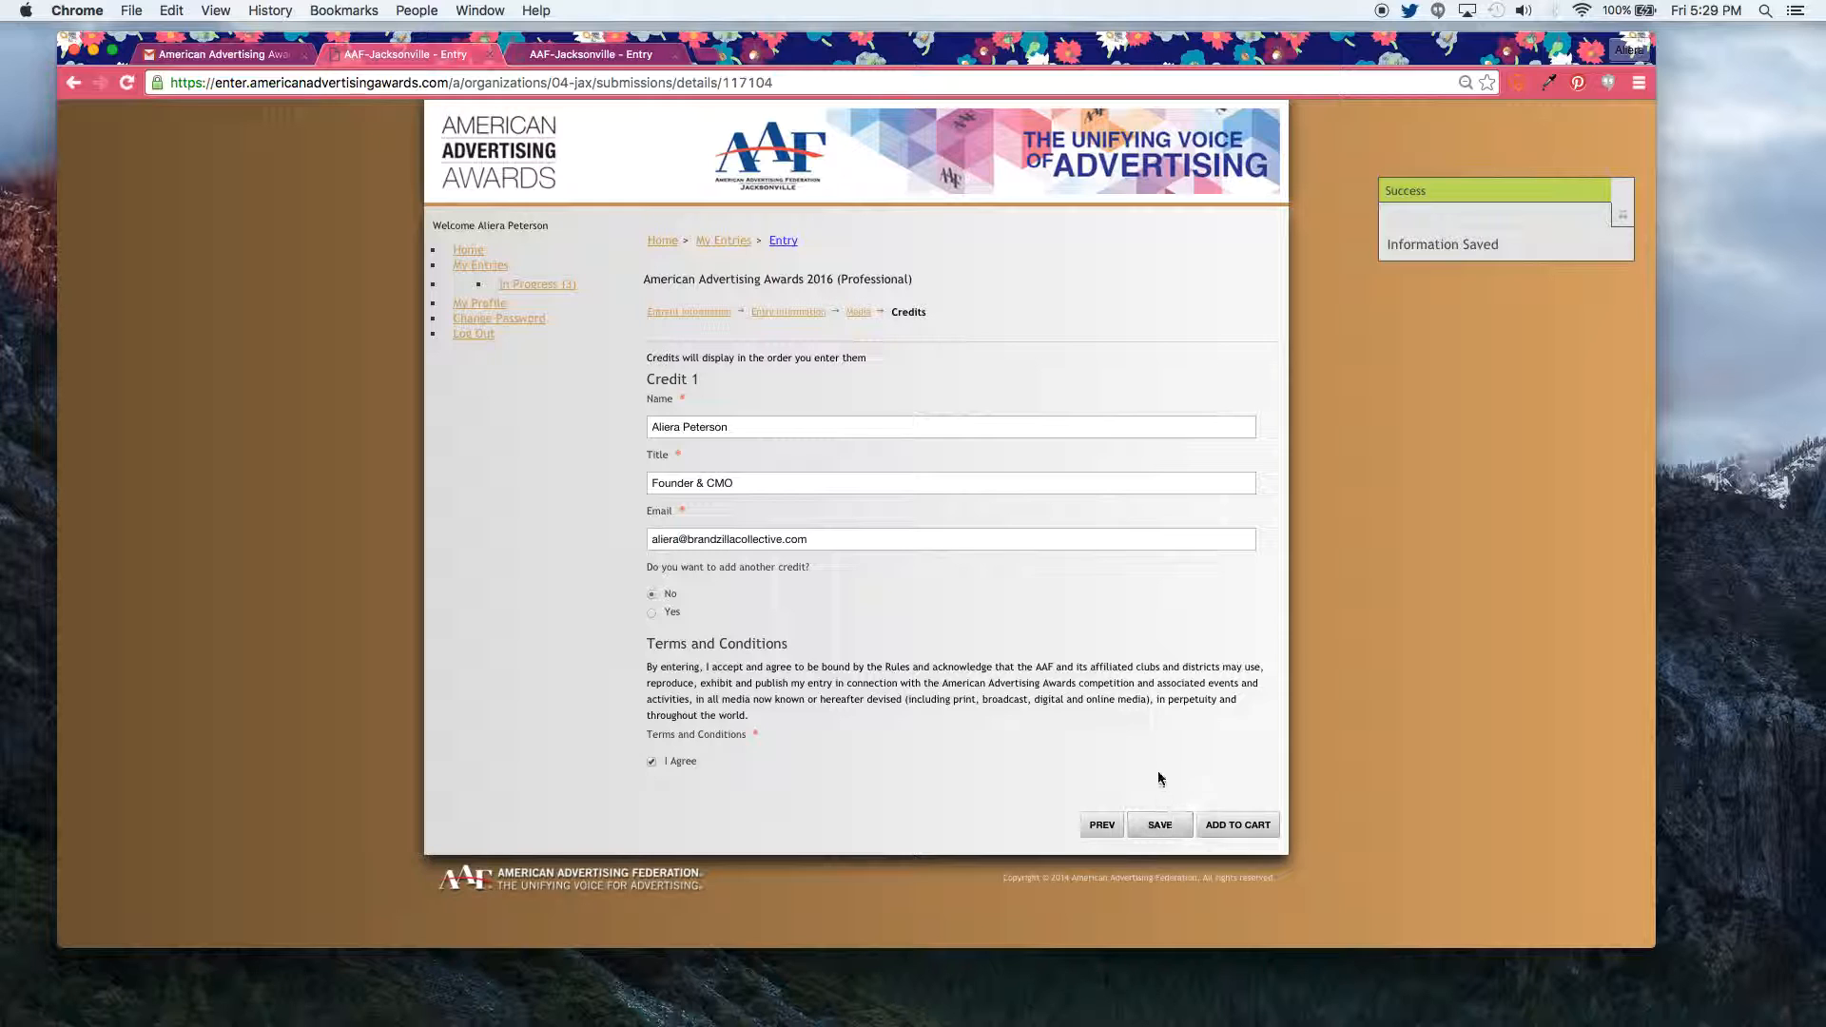
click(1227, 825)
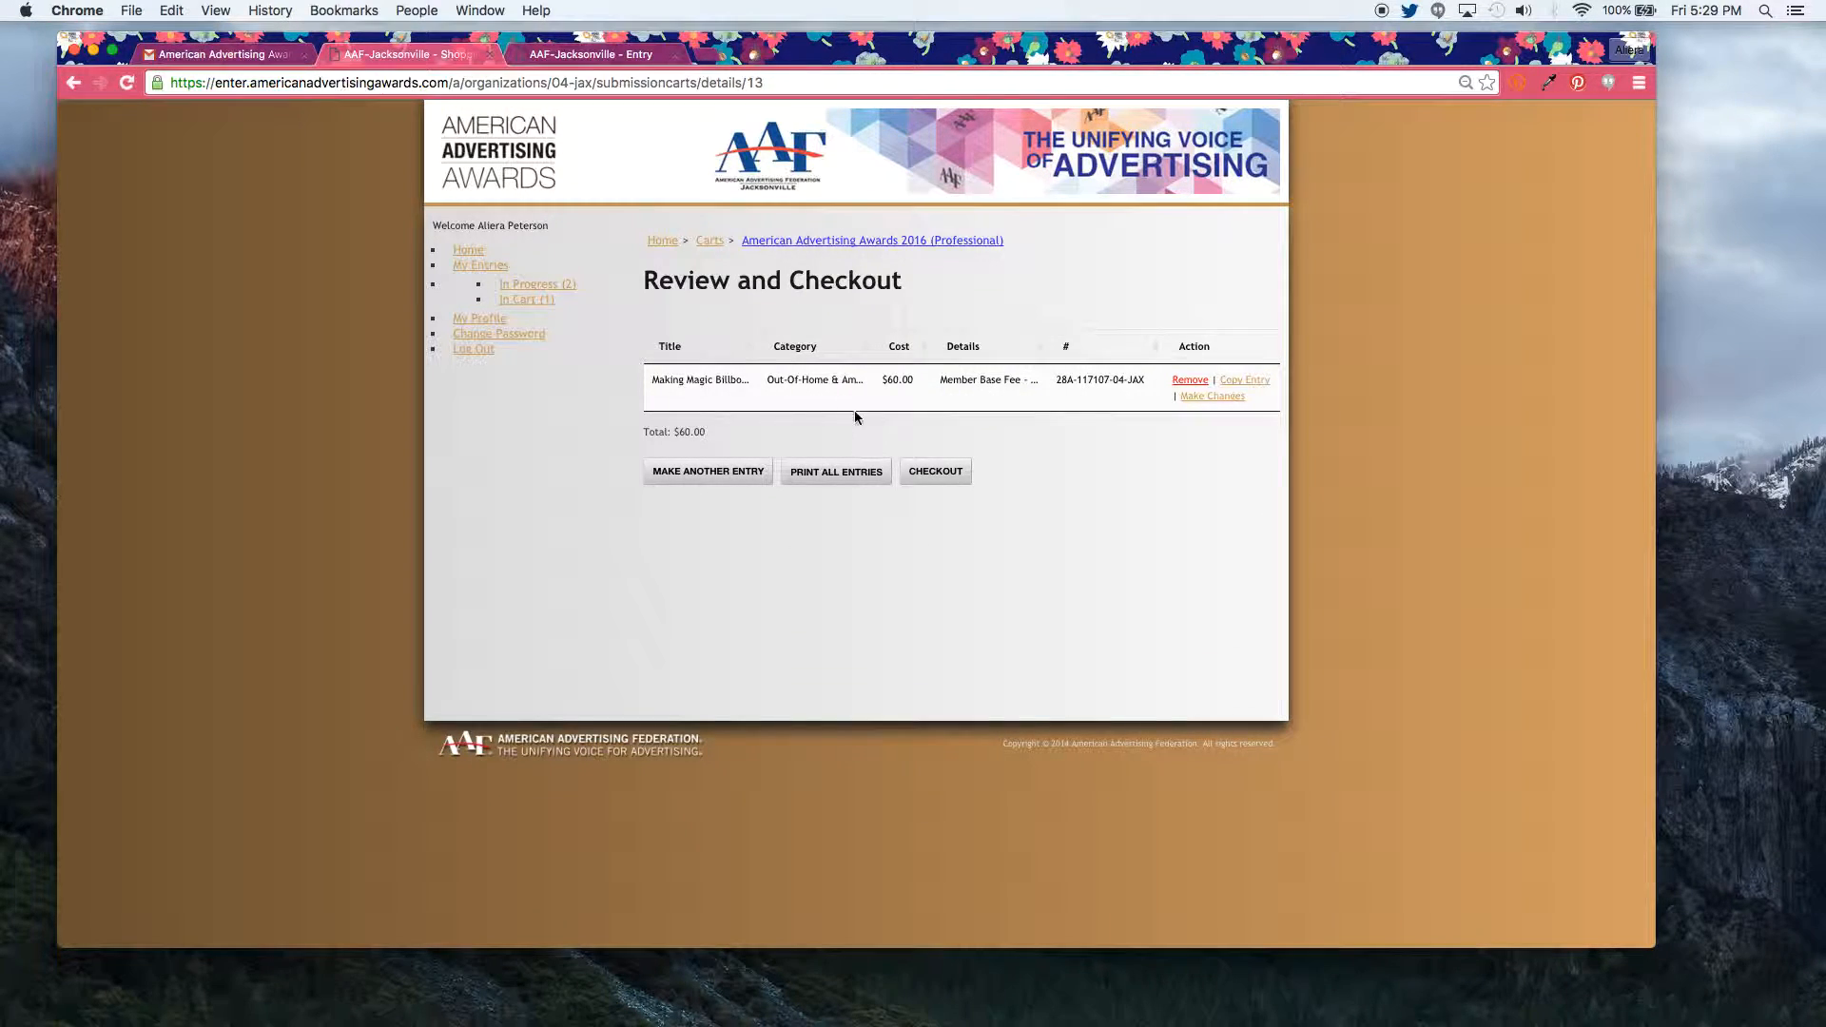
mouse_move(818, 395)
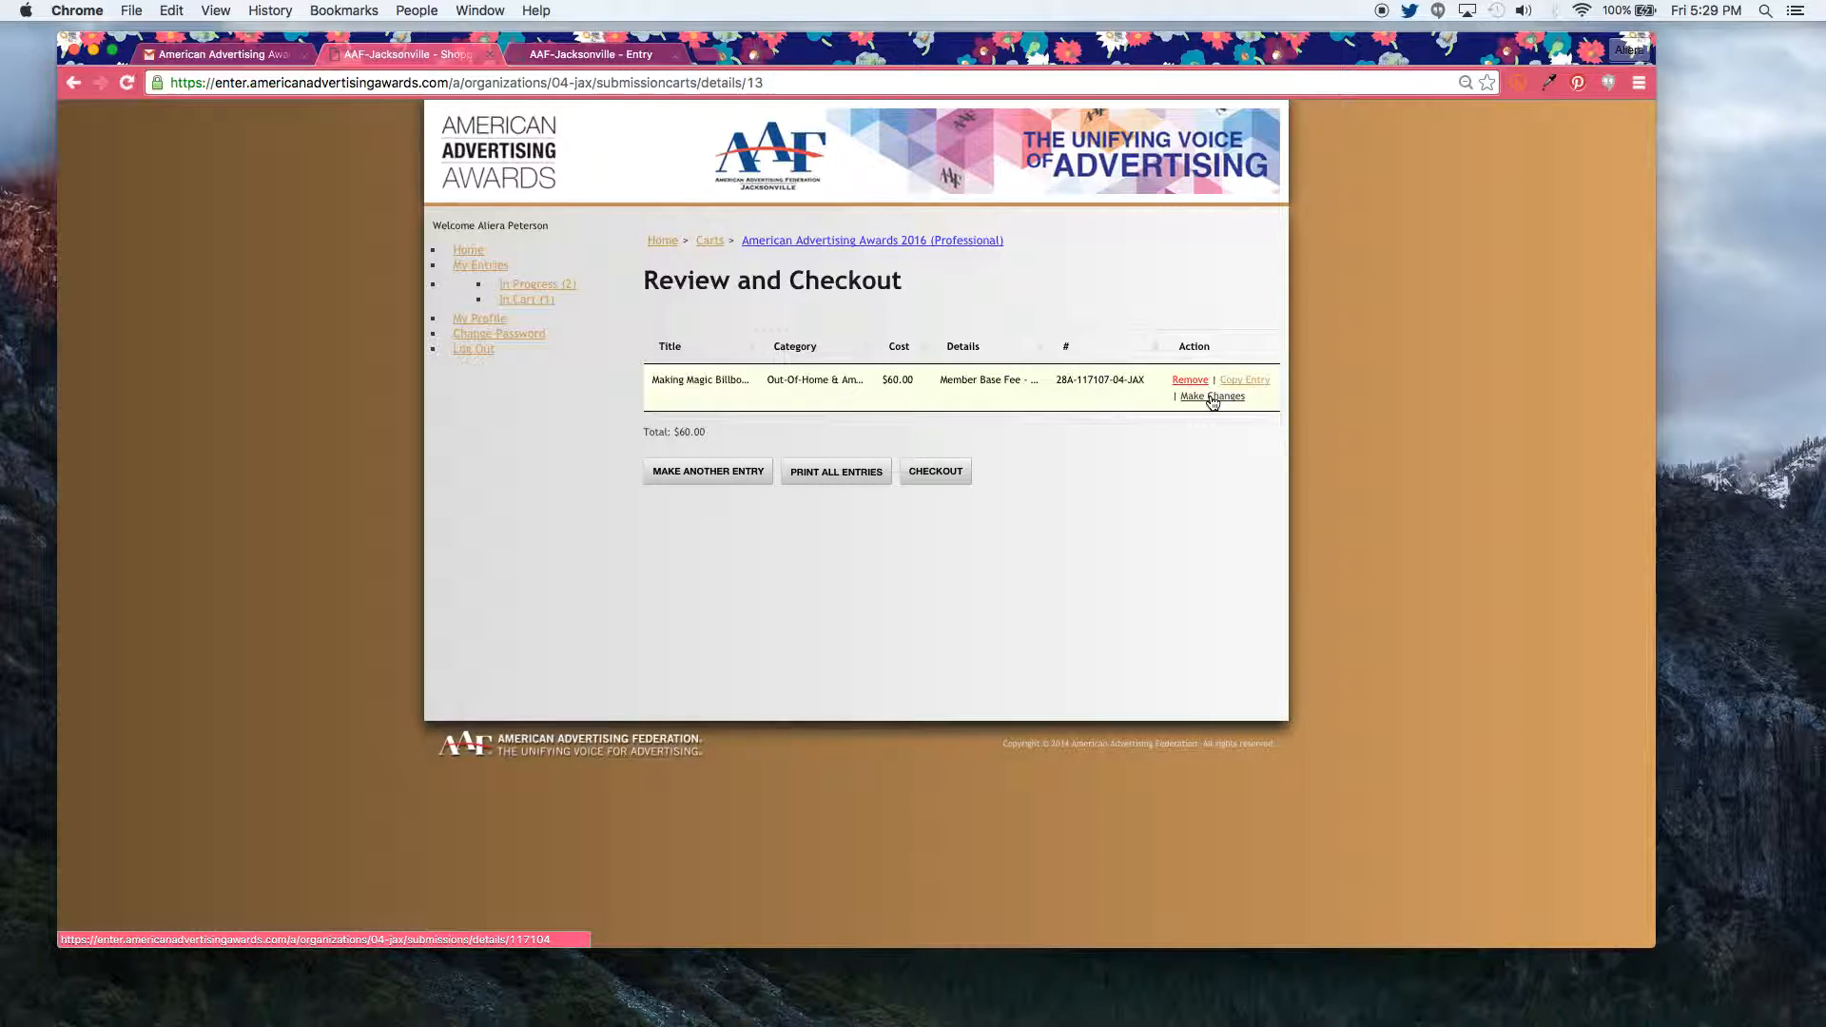
Step: Reopen the carted entry via Make Changes and return to its Credits step
click(1212, 398)
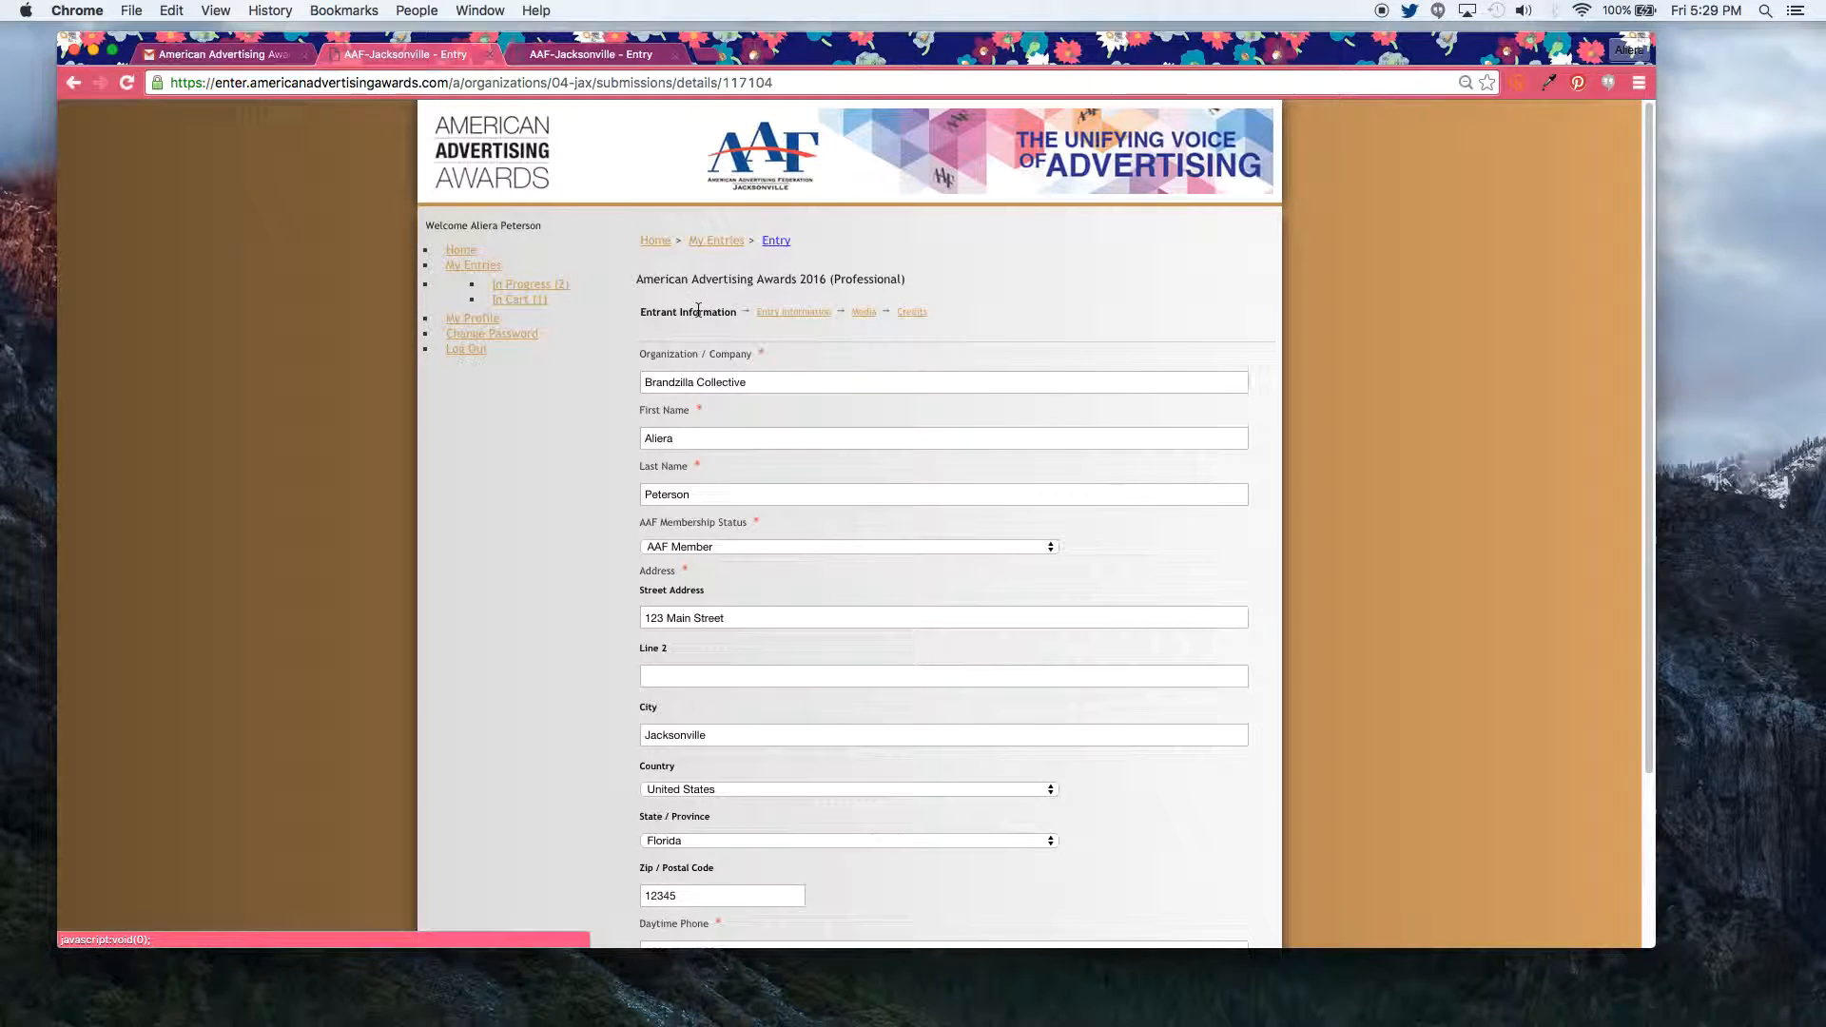
click(864, 314)
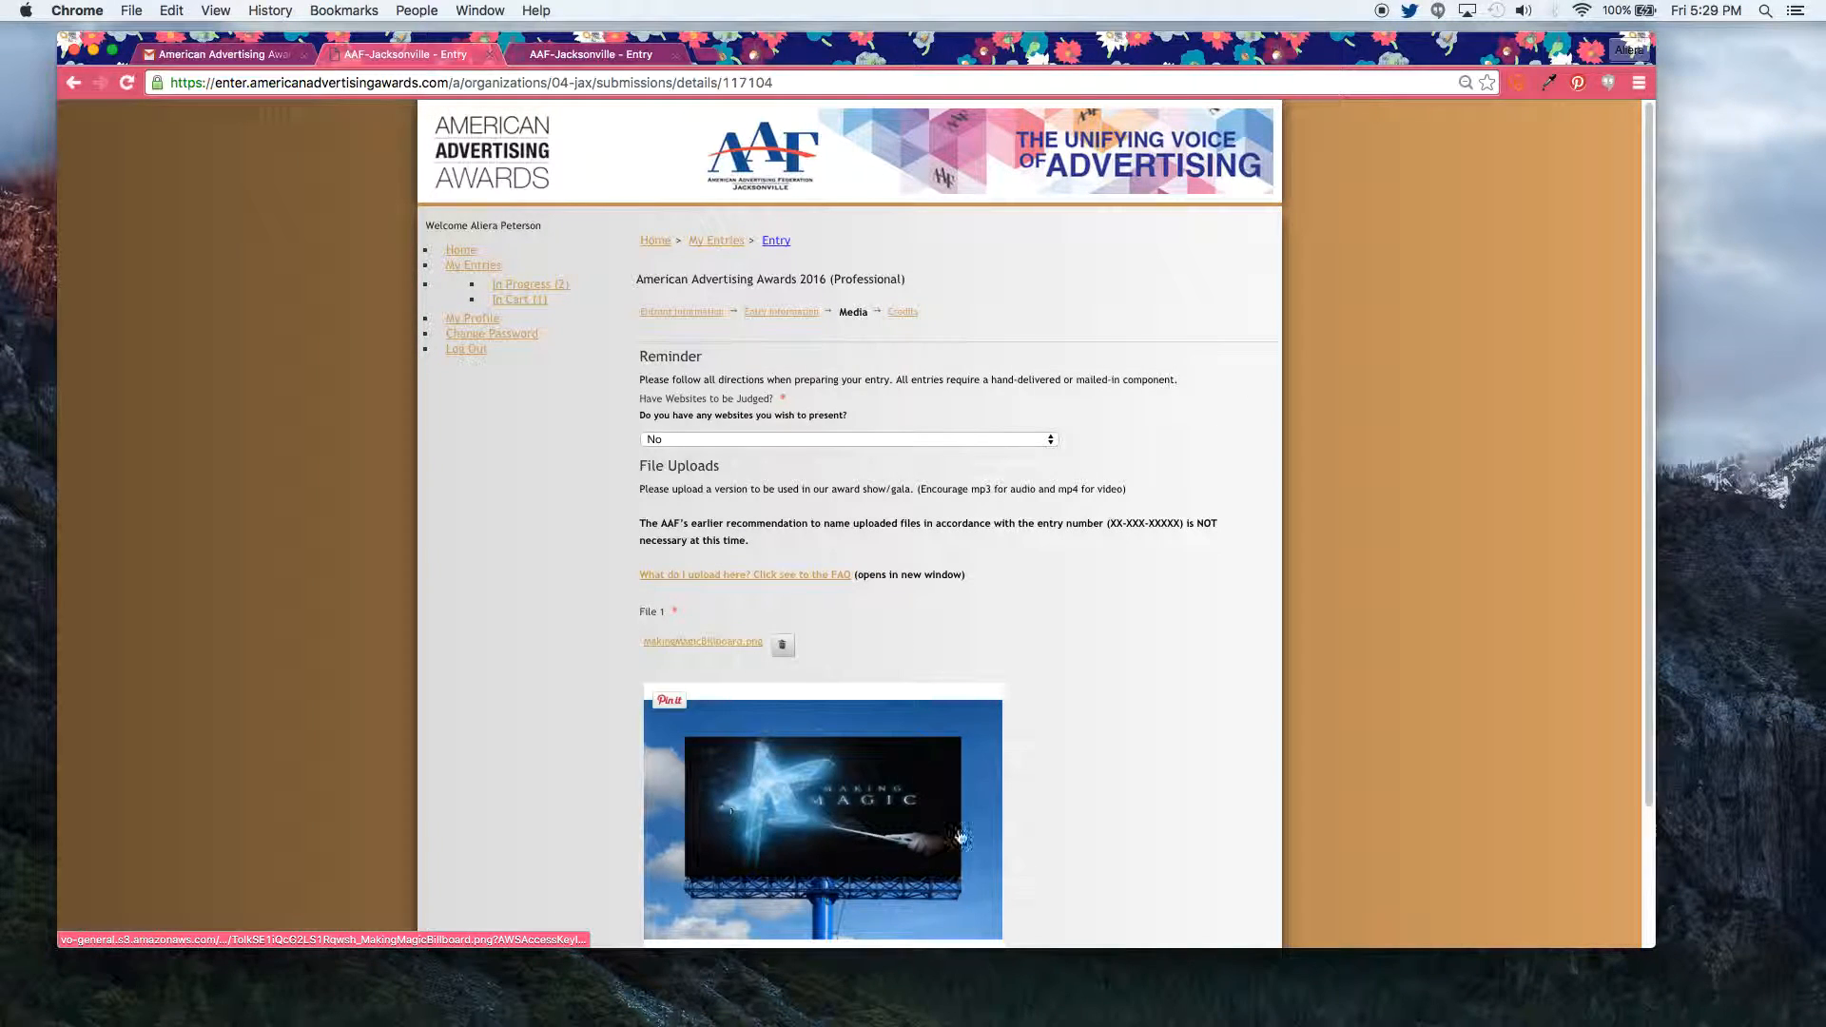
click(903, 312)
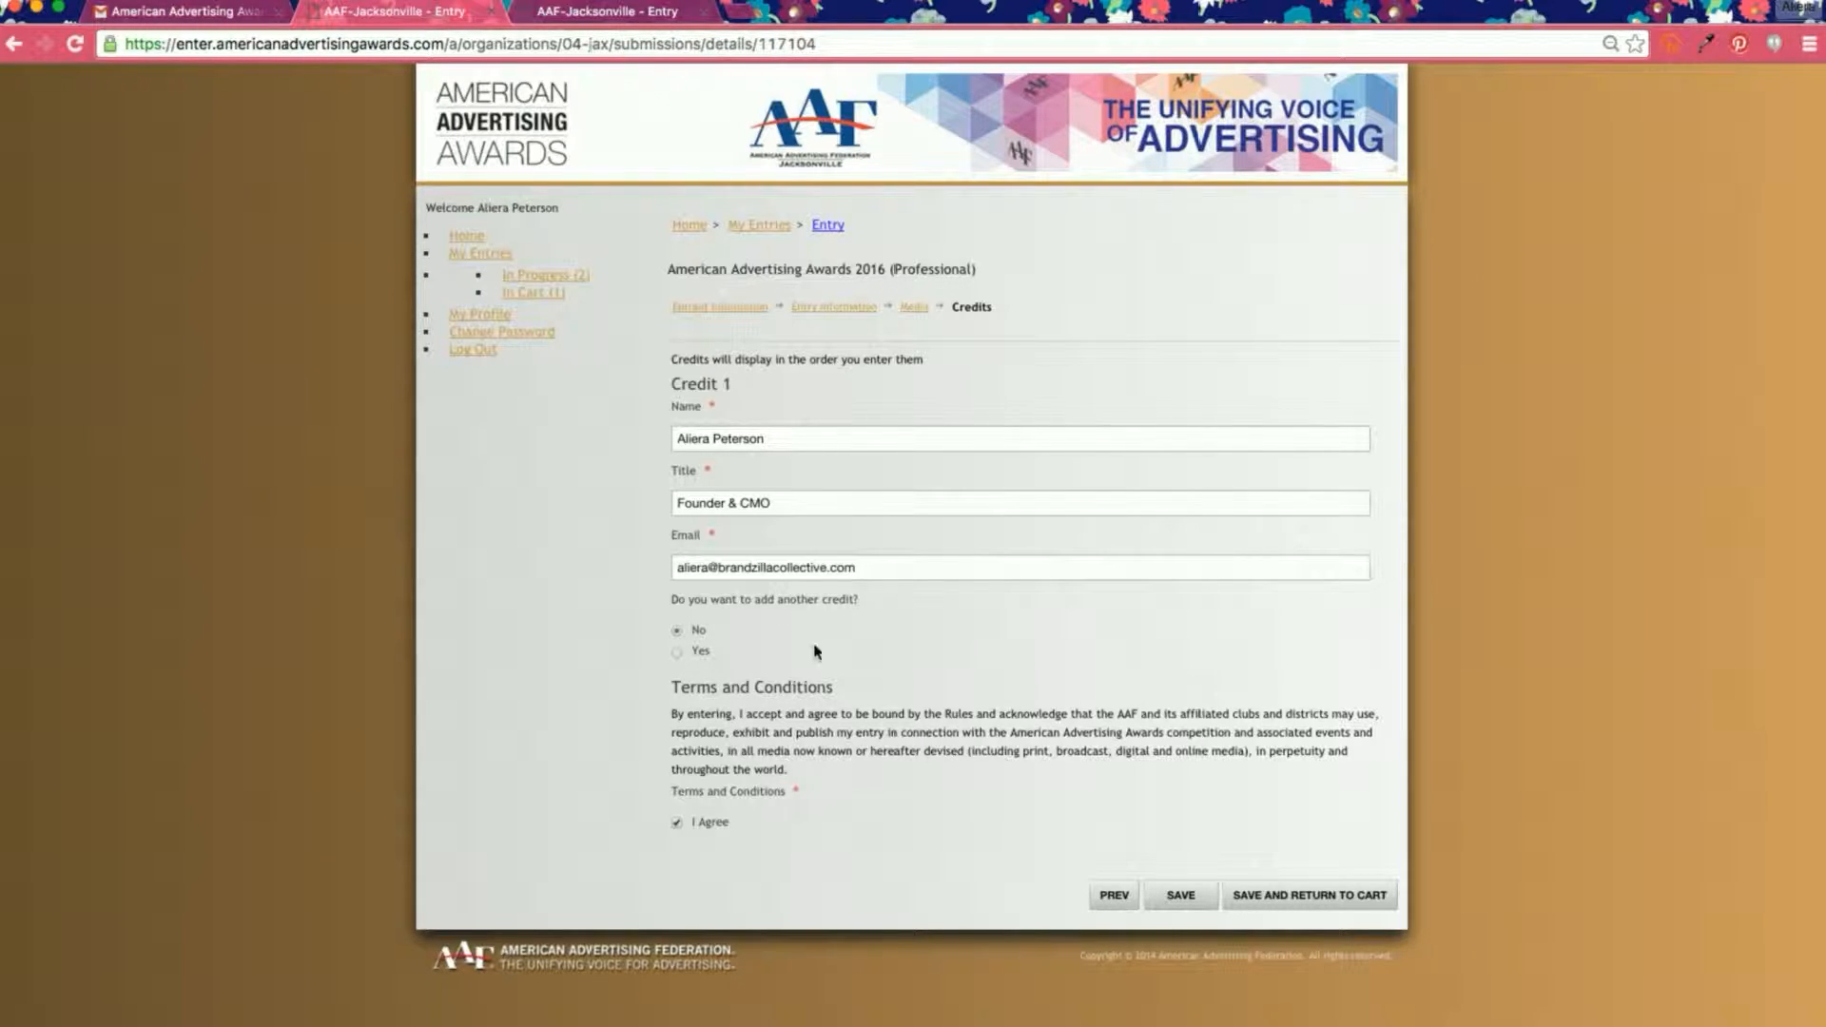
click(676, 652)
click(670, 955)
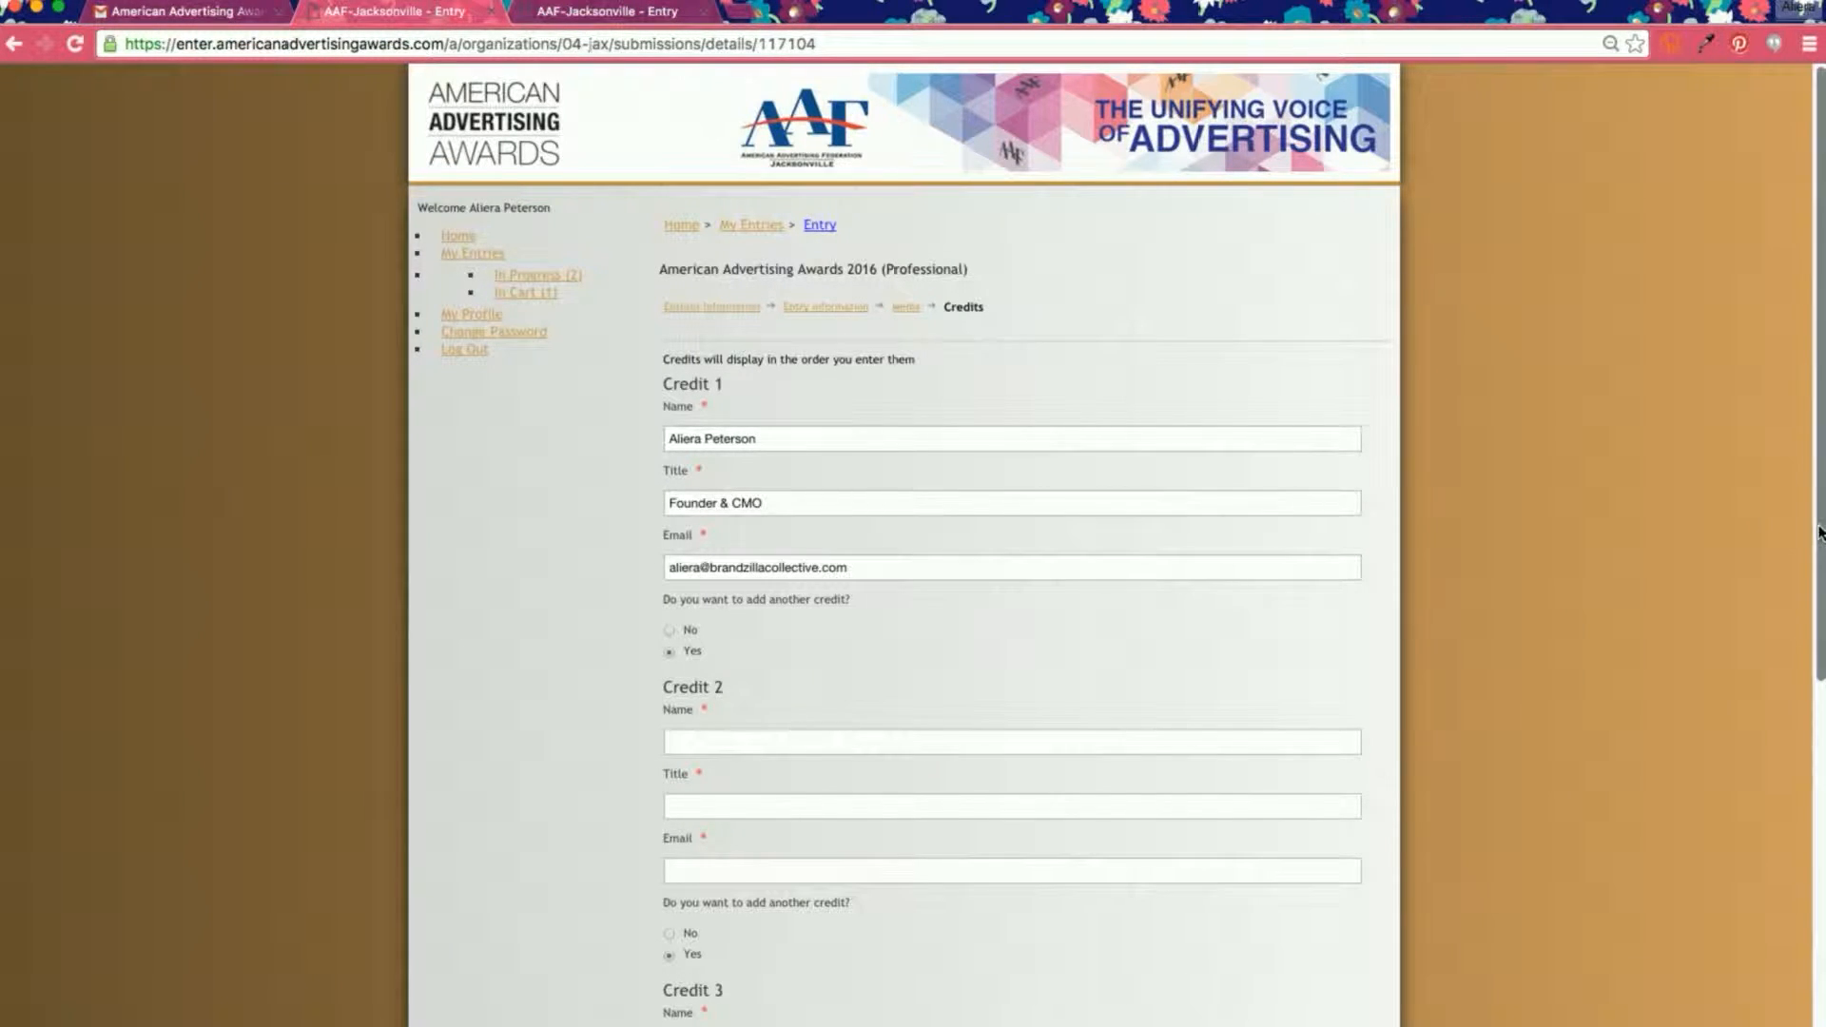
scroll(1762, 744, down, 5)
click(671, 840)
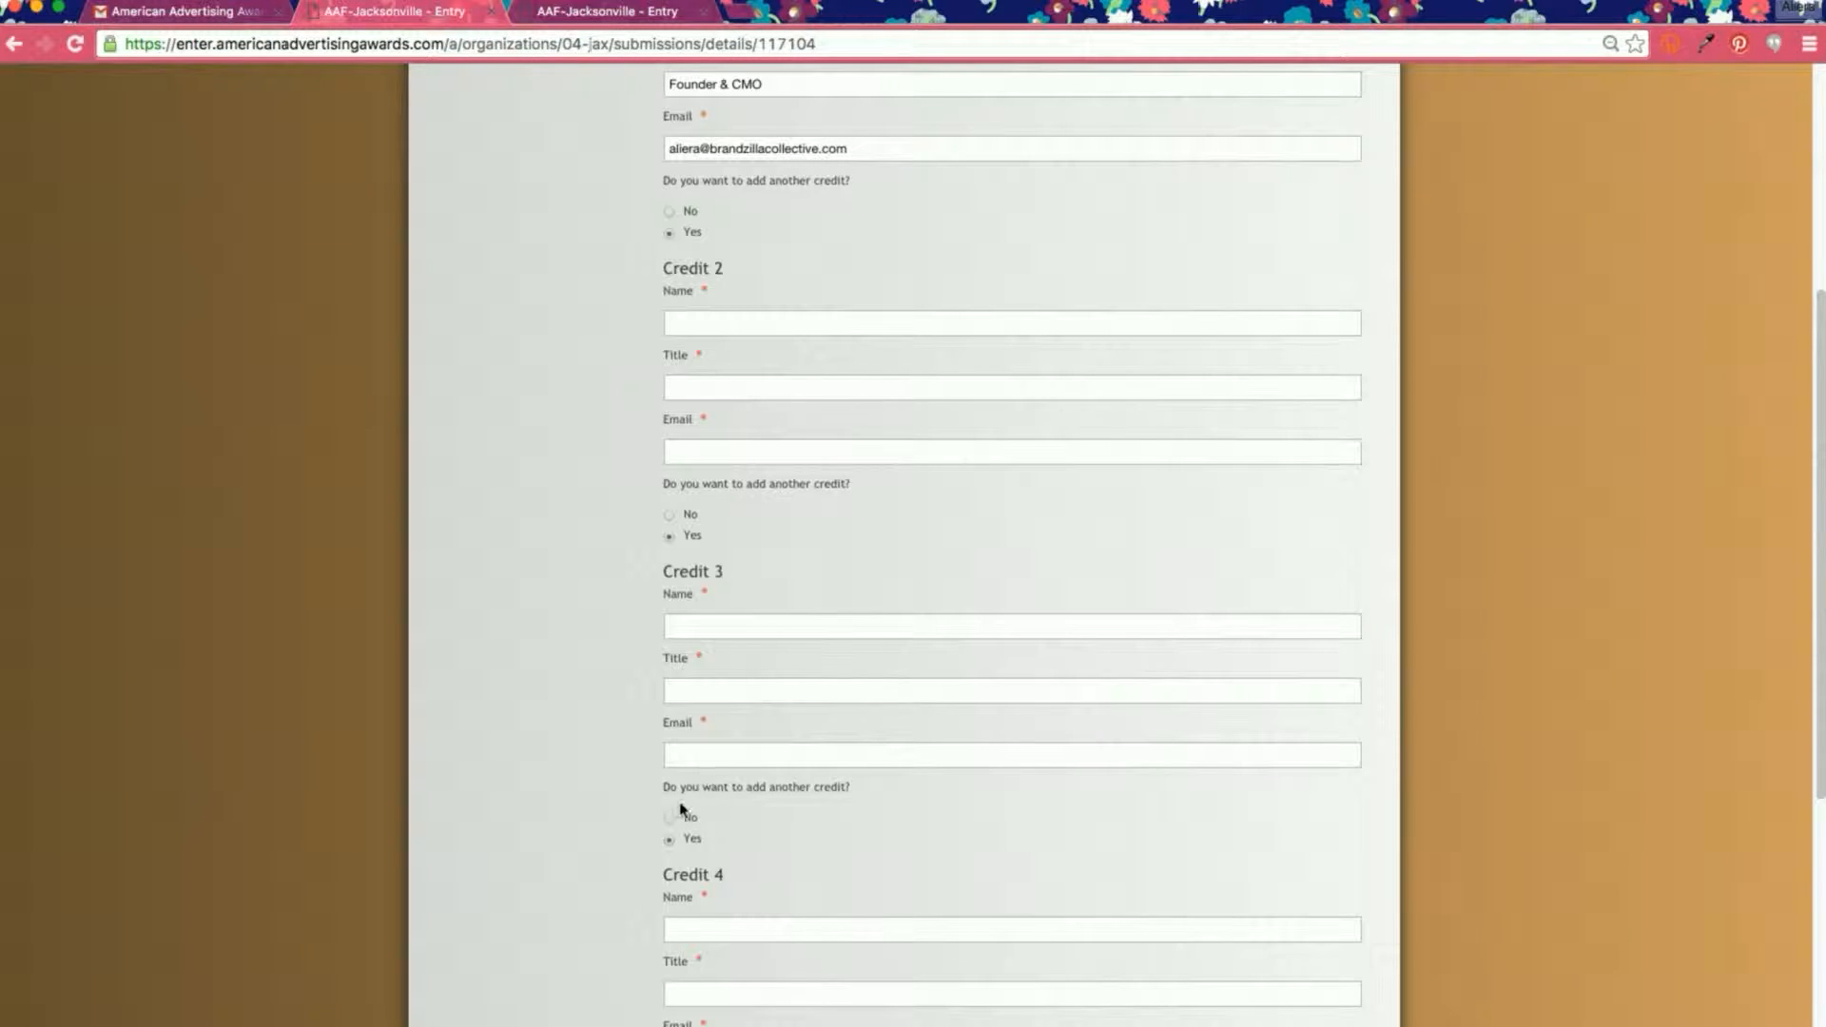
click(670, 818)
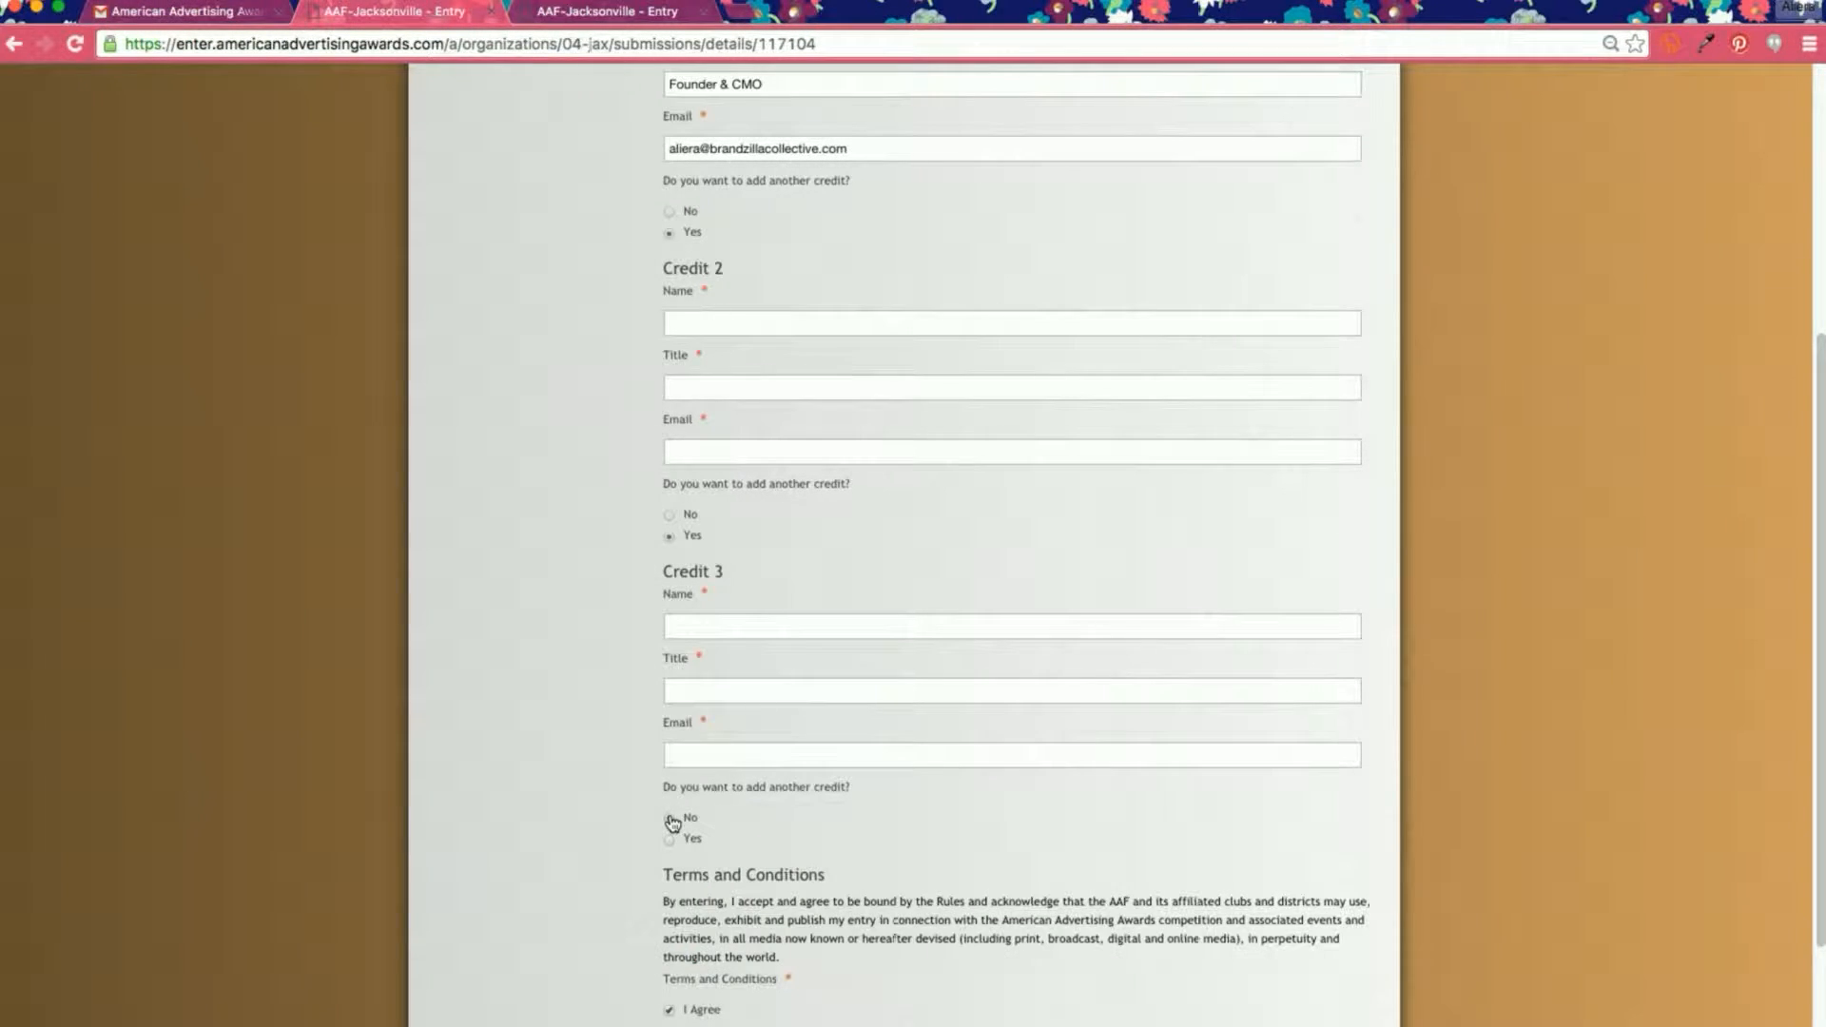
click(670, 518)
click(1157, 411)
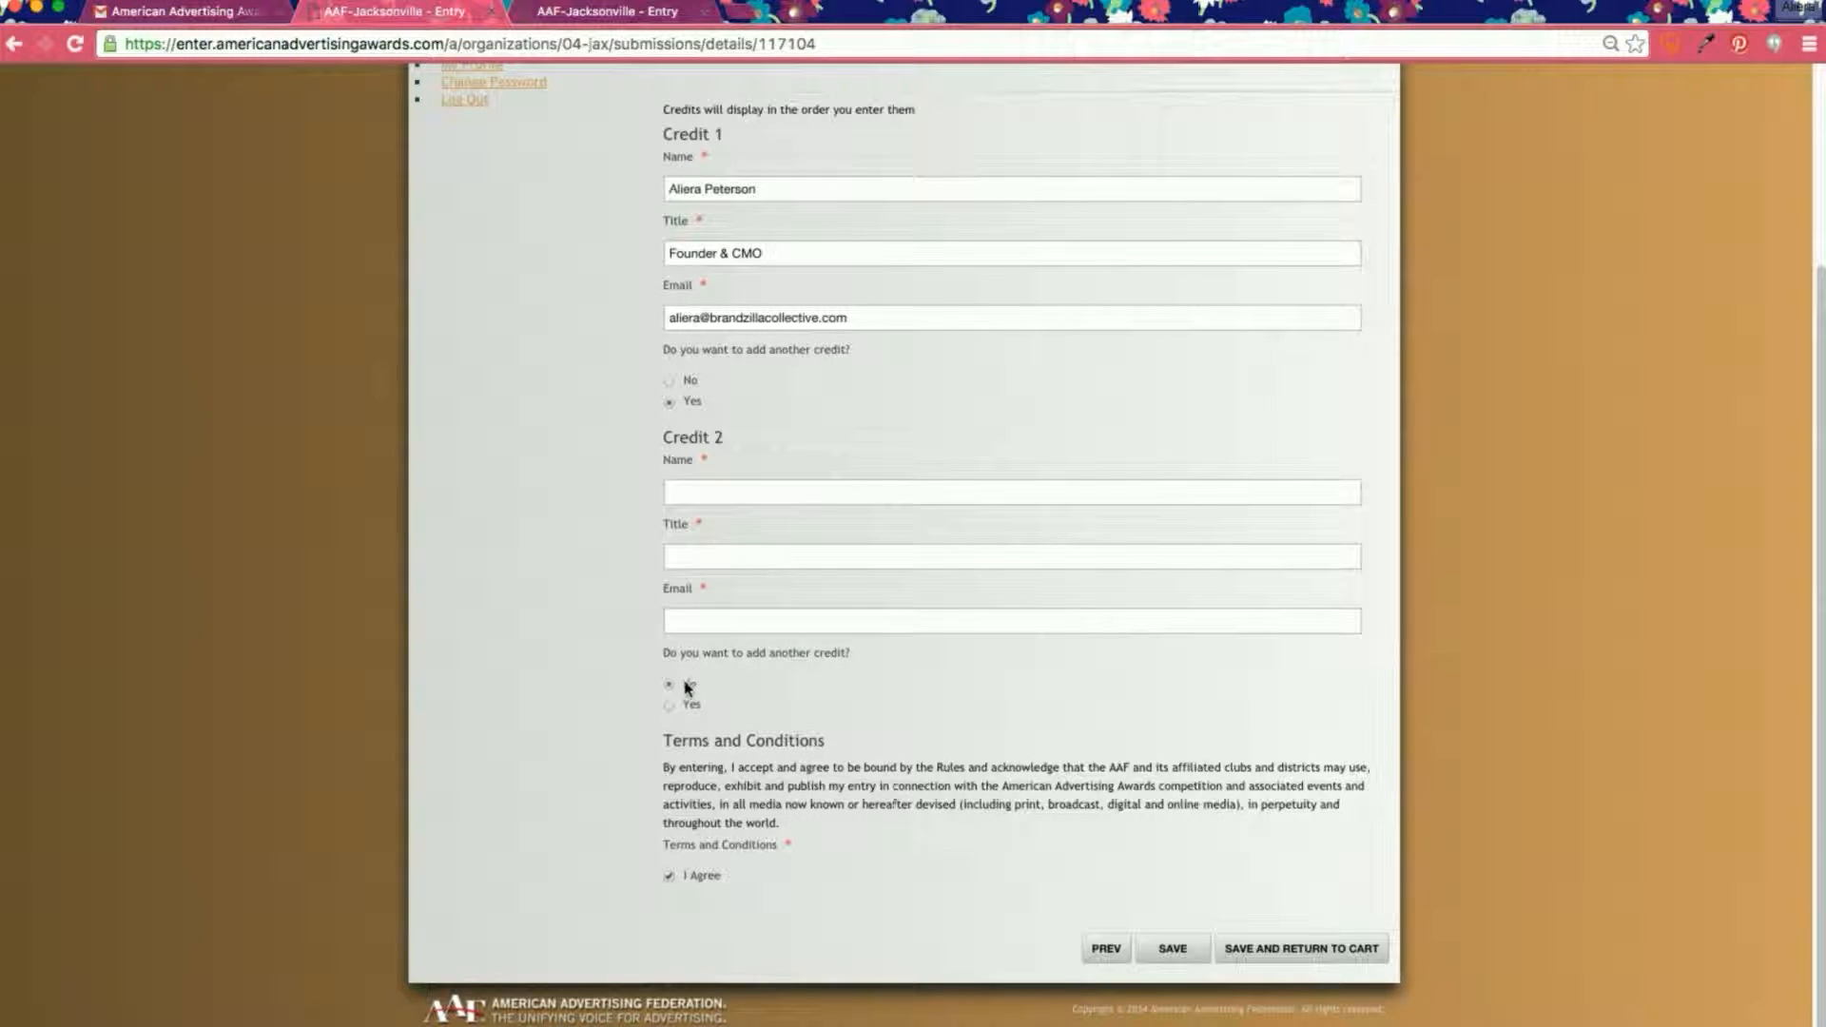
click(669, 381)
click(1163, 395)
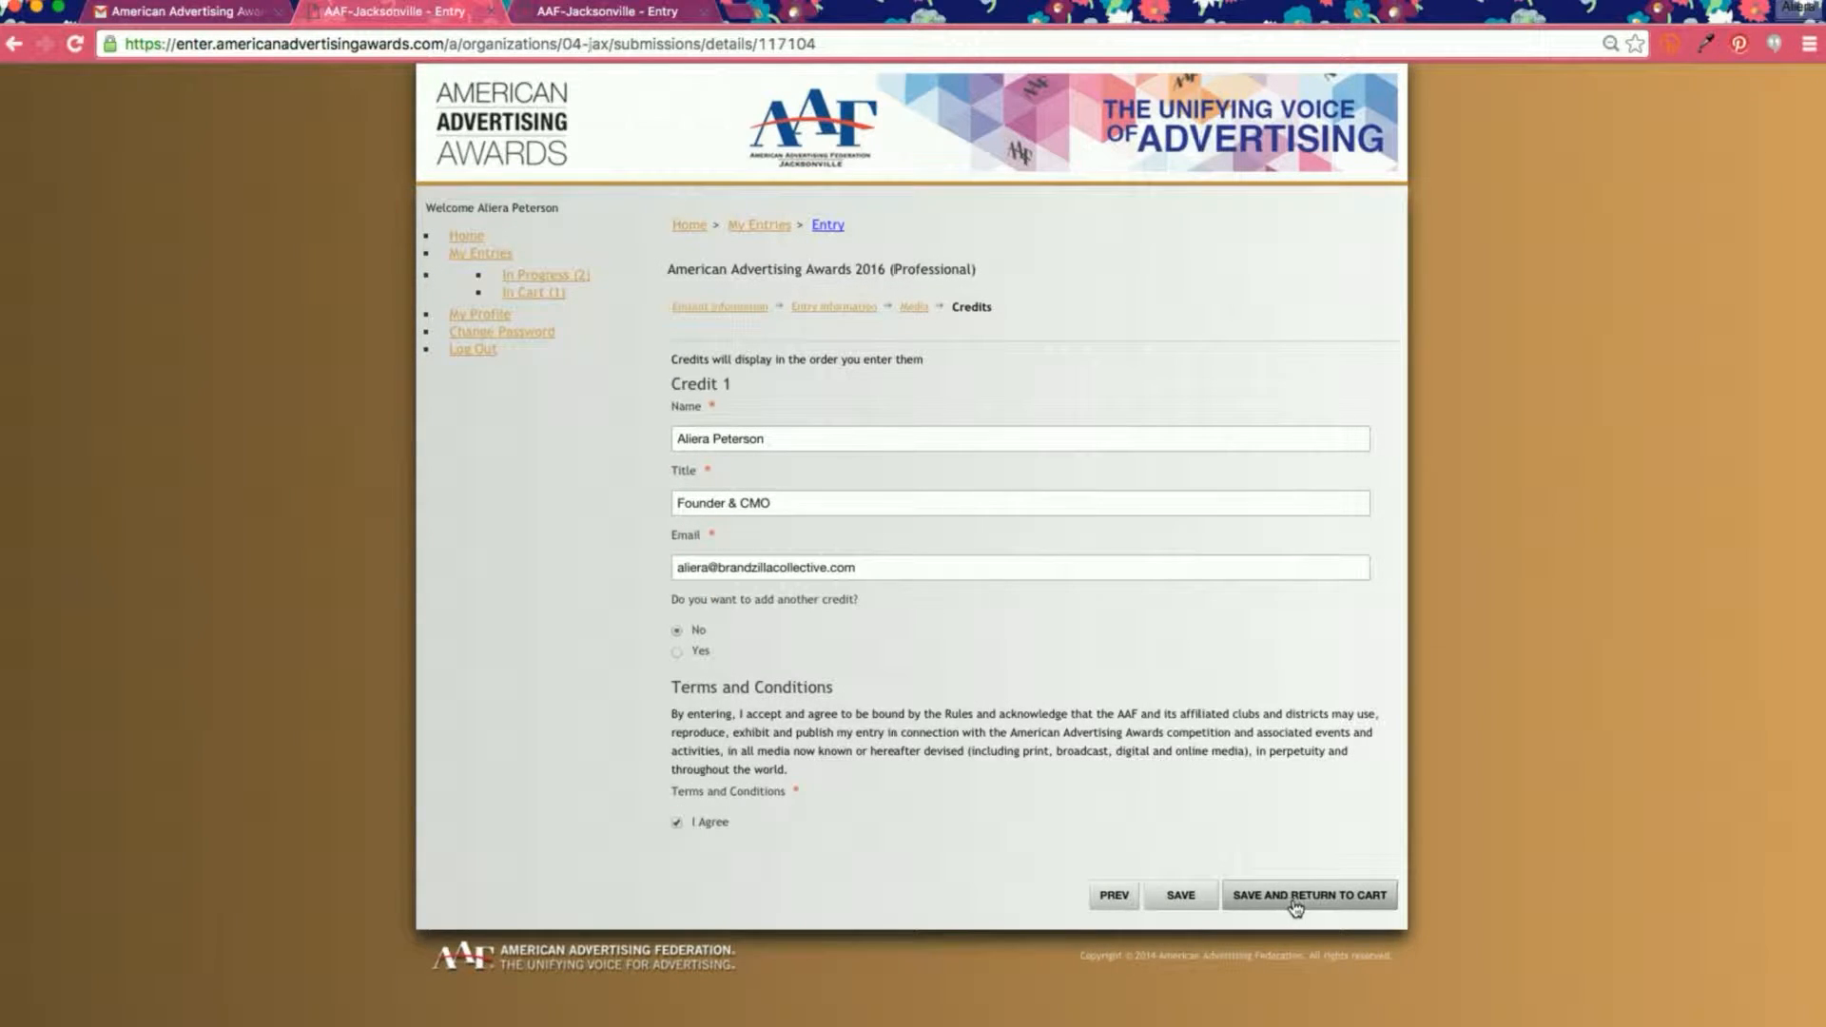
click(1296, 906)
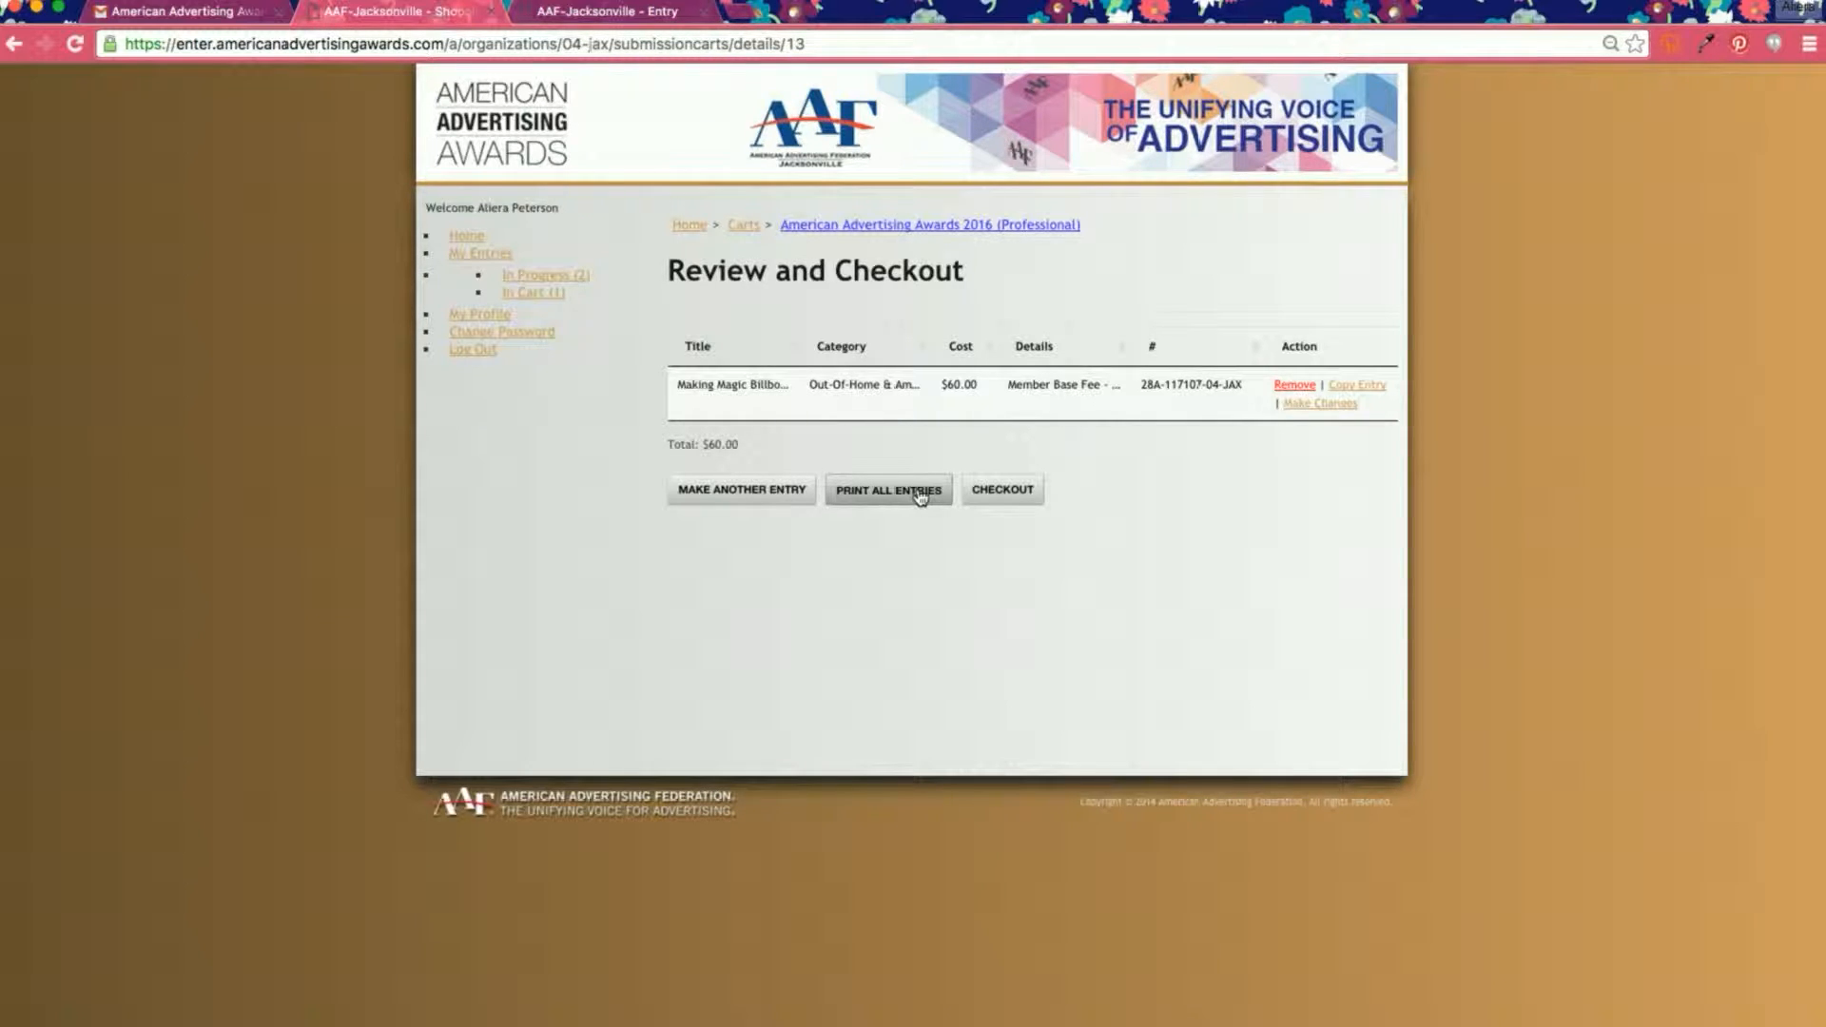
Step: Proceed to checkout for the $60 cart with PayPal Express Checkout
click(1019, 495)
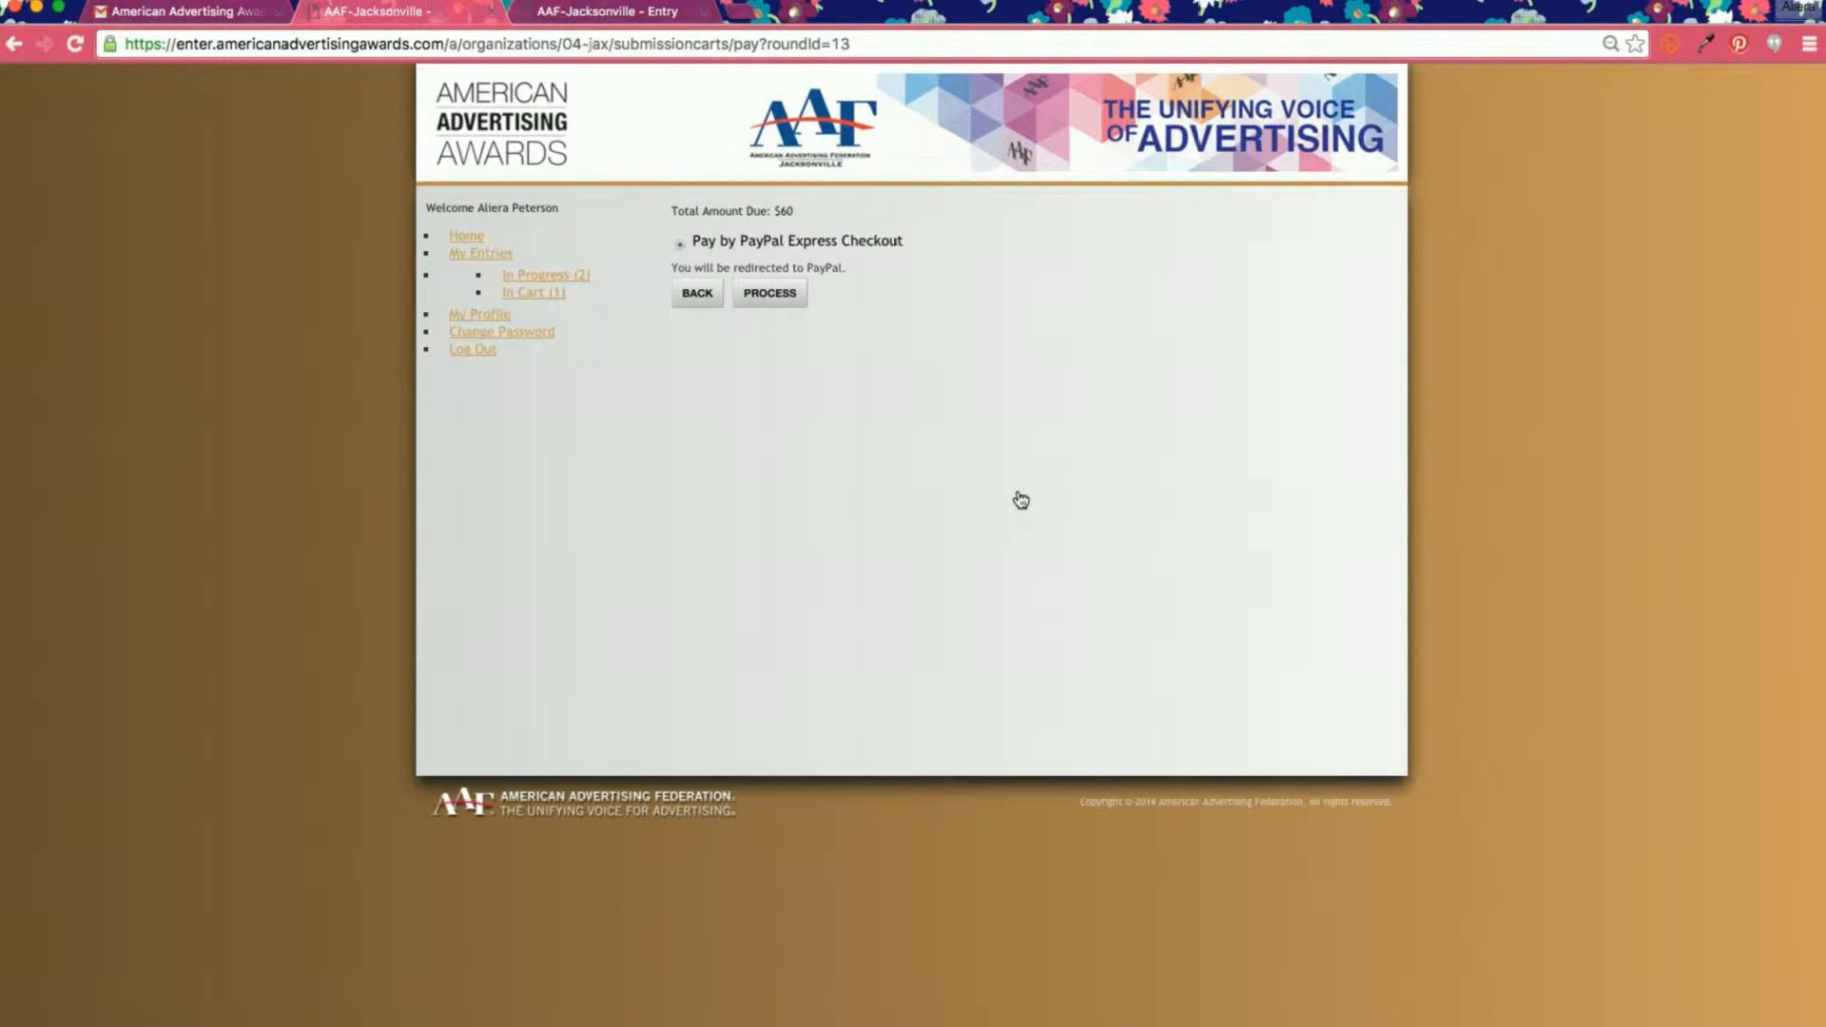
click(770, 293)
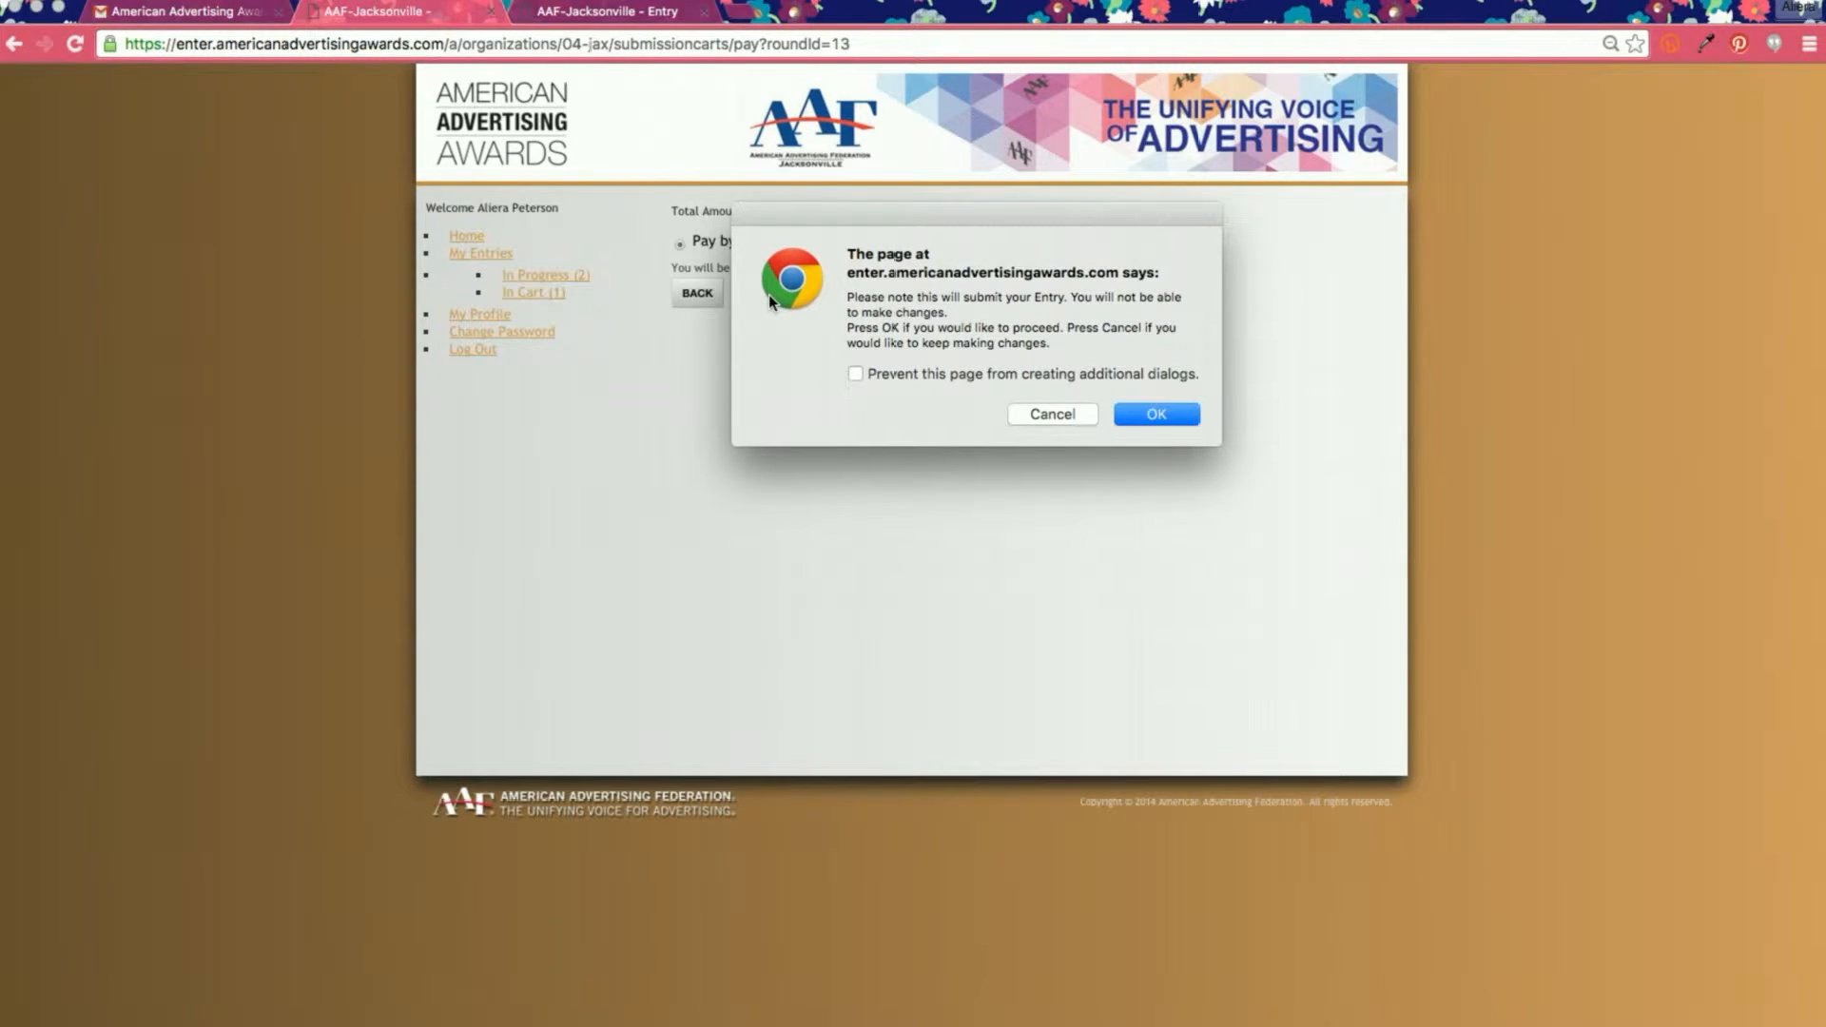
click(1082, 414)
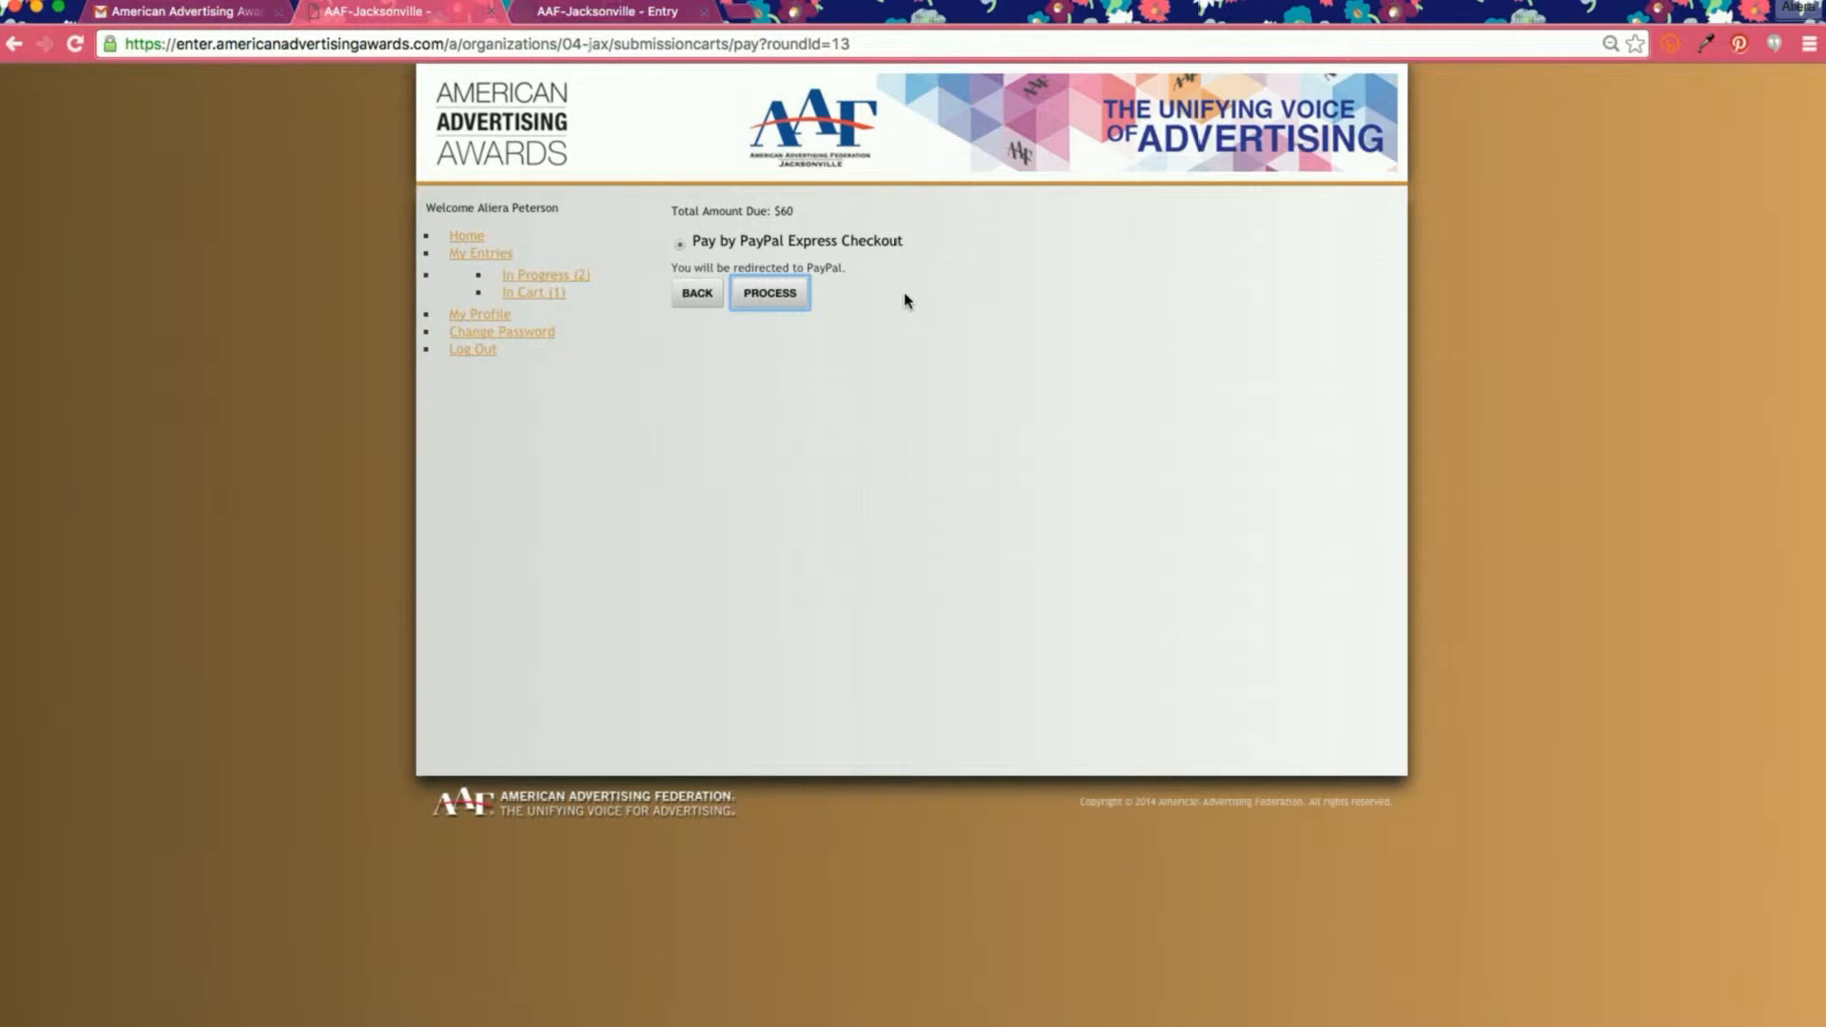